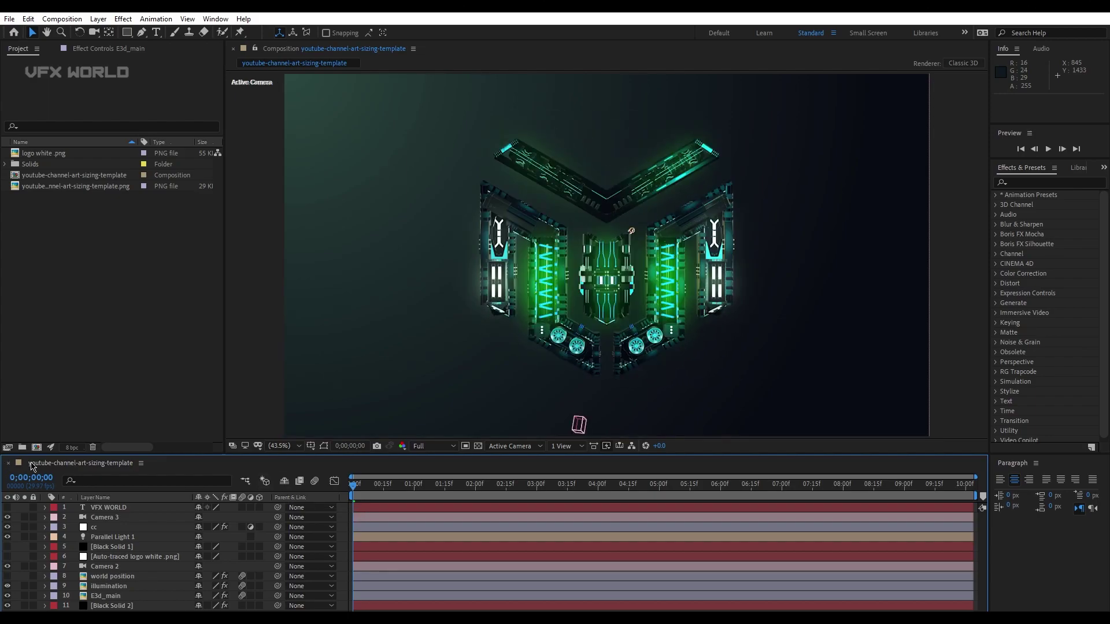
Create a new 1280 × 720 px composition named Comp tutorial.
{"action": "left_click", "coordinate": [36, 448]}
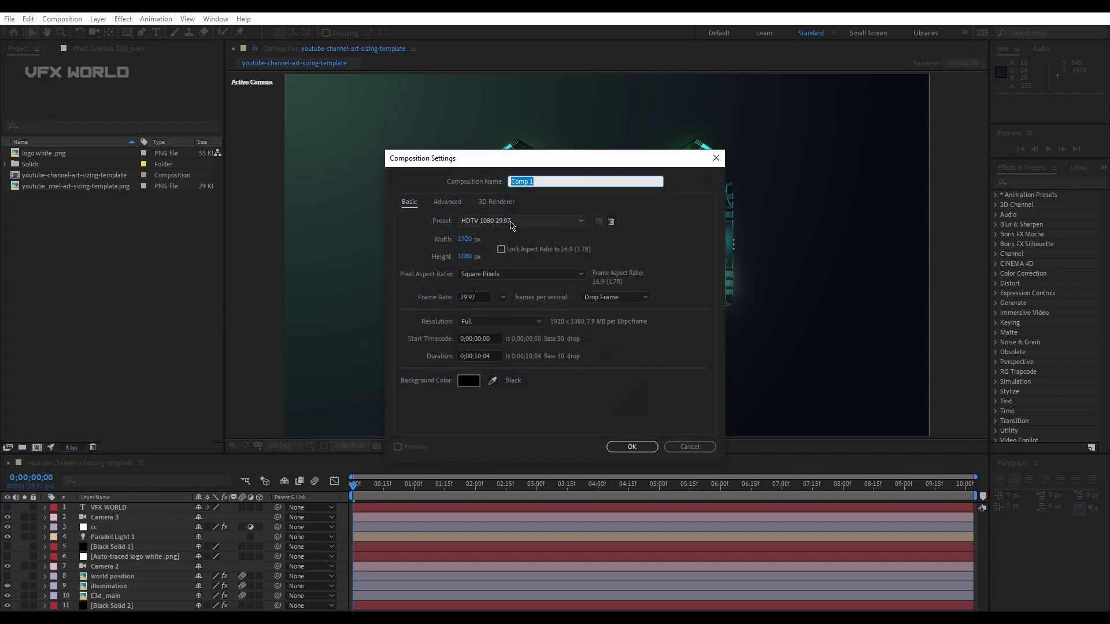
{"action": "left_click", "coordinate": [469, 240]}
{"action": "type", "text": "1280"}
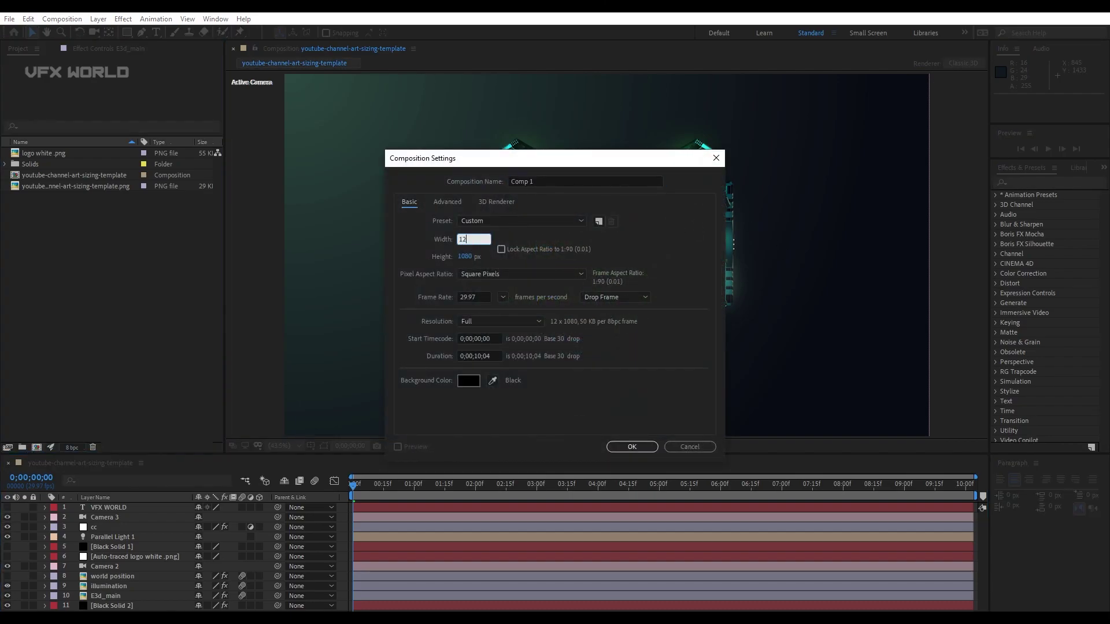
{"action": "left_click", "coordinate": [473, 256]}
{"action": "type", "text": "720"}
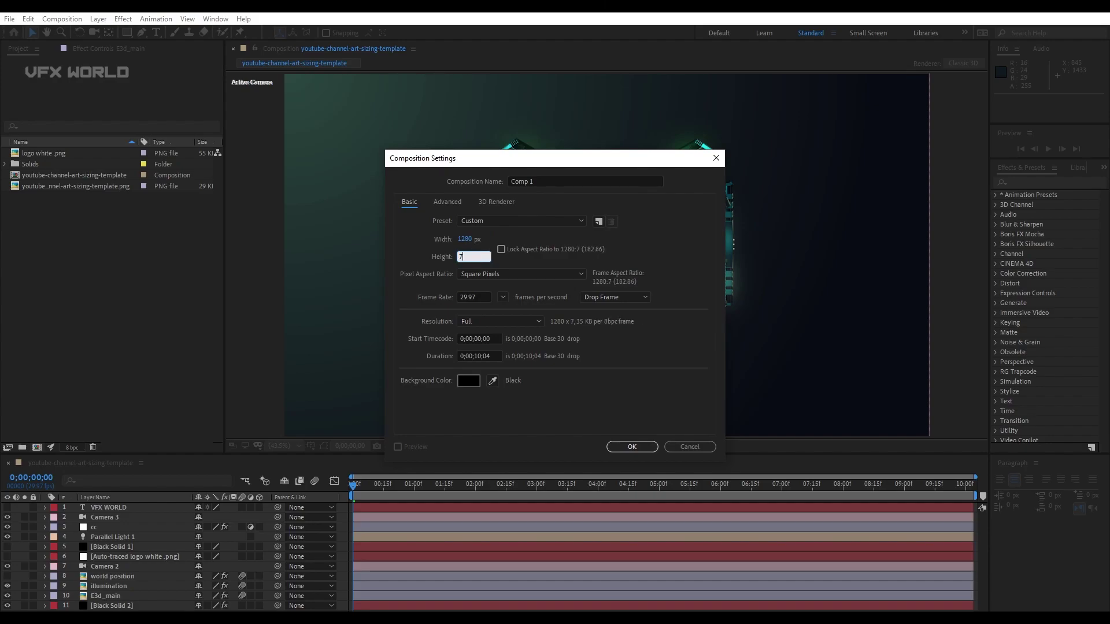
{"action": "double_click", "coordinate": [573, 182]}
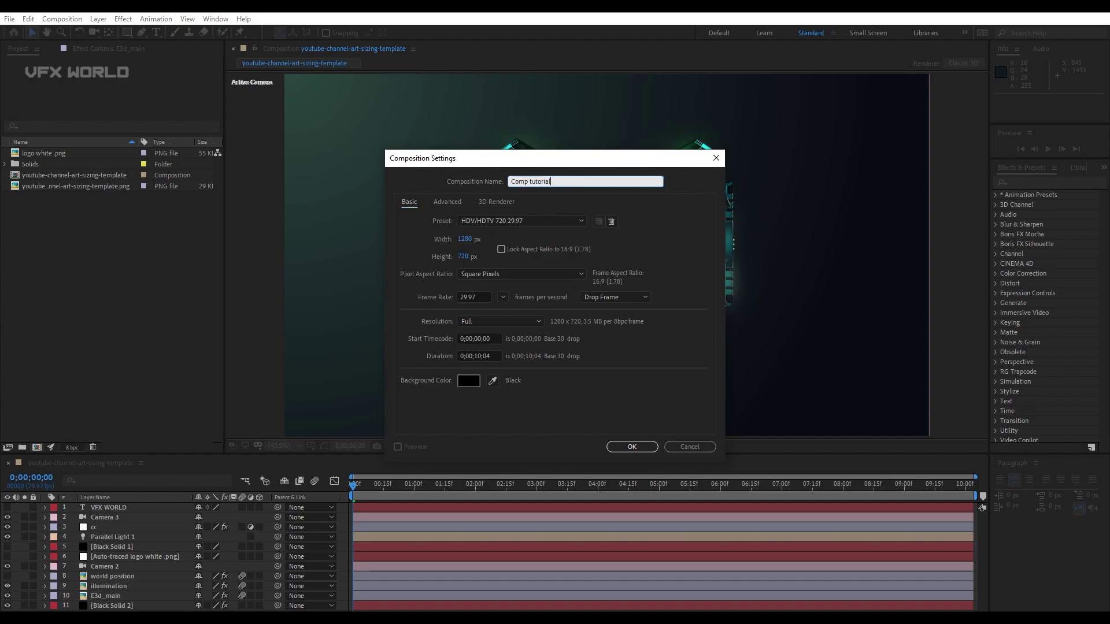
{"action": "left_click", "coordinate": [632, 447]}
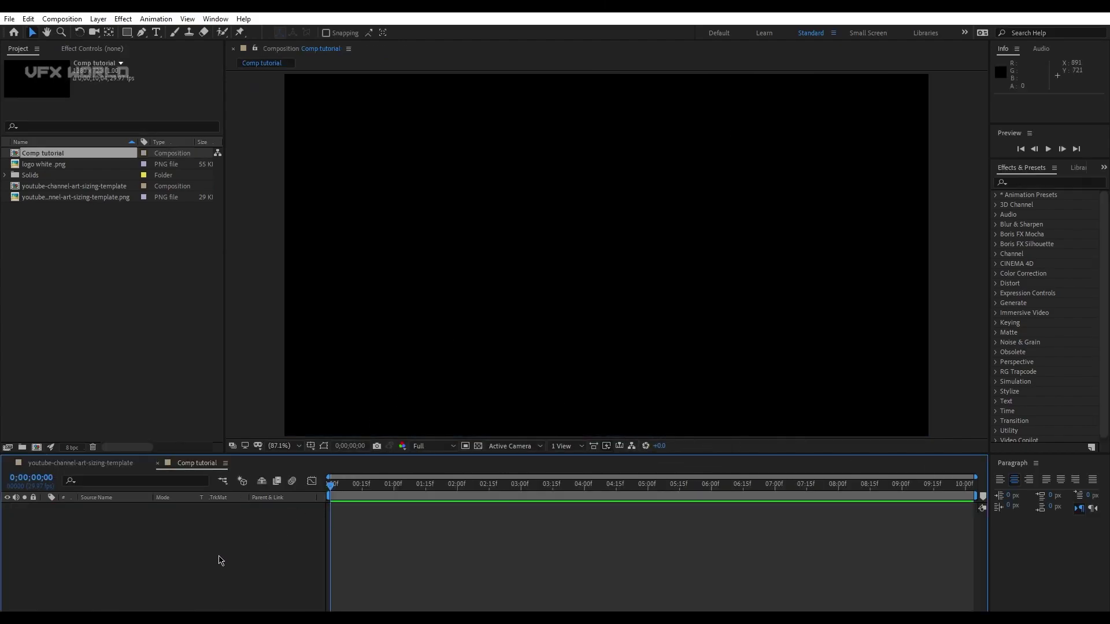
Place logo white .png in the composition, scale it to 40%, and position it in the frame.
{"action": "left_click", "coordinate": [40, 164]}
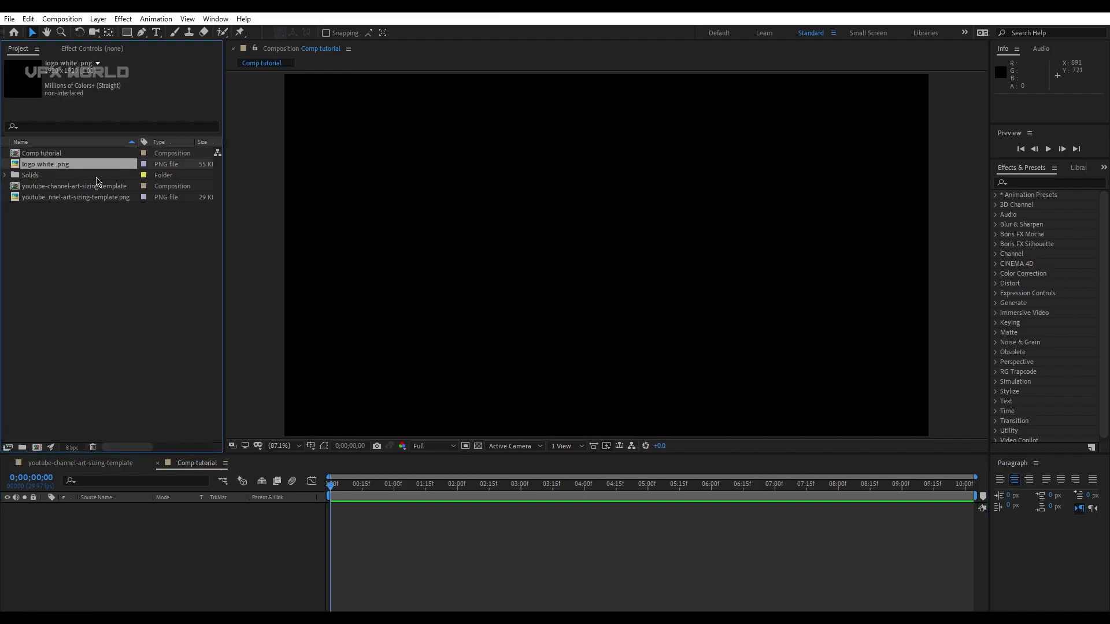
{"action": "left_click_drag", "start_coordinate": [49, 165], "coordinate": [553, 307]}
{"action": "key", "text": "s"}
{"action": "left_click_drag", "start_coordinate": [172, 517], "coordinate": [137, 518]}
{"action": "left_click_drag", "start_coordinate": [525, 313], "coordinate": [598, 326]}
Auto-trace the current frame of the logo layer from its Alpha channel, applying the masks to a new layer.
{"action": "left_click", "coordinate": [96, 509]}
{"action": "left_click", "coordinate": [99, 18]}
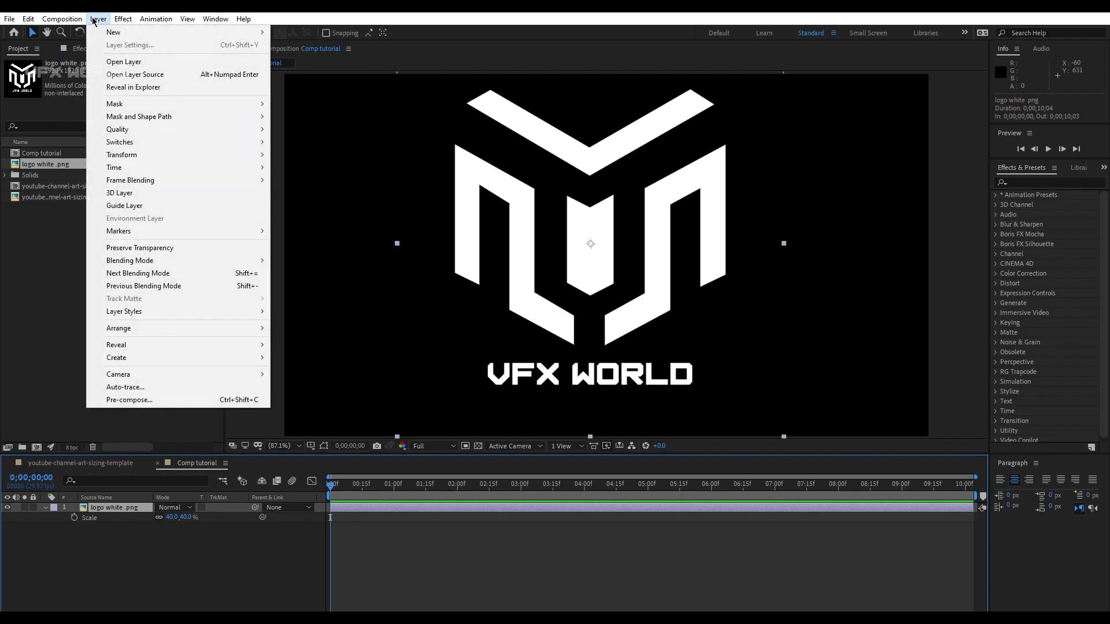
{"action": "left_click", "coordinate": [160, 389]}
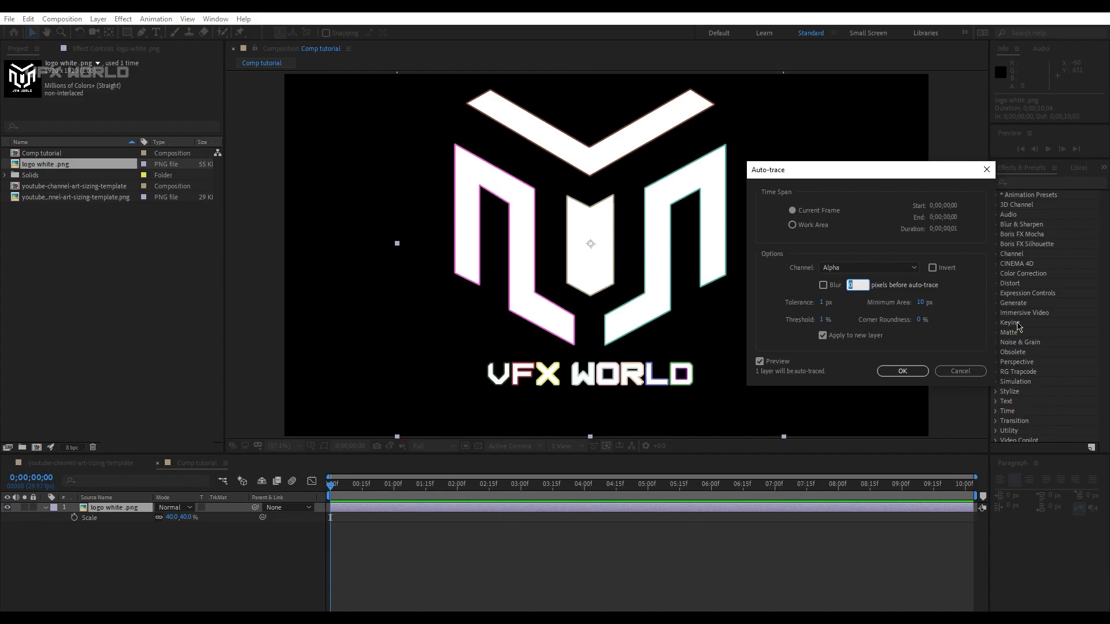
{"action": "left_click", "coordinate": [900, 371]}
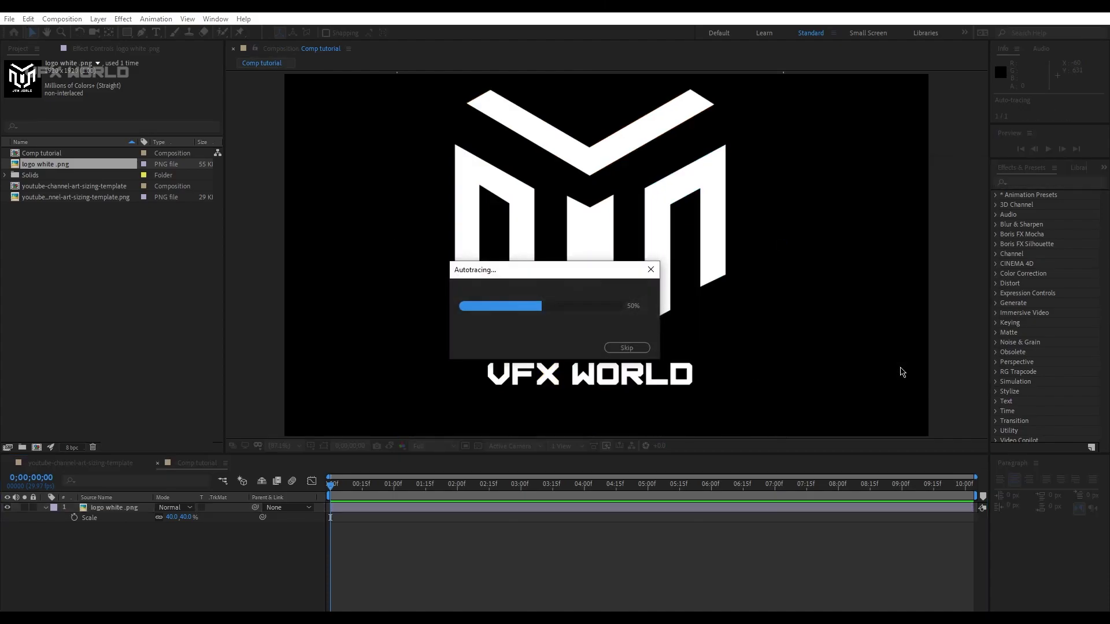
Delete the VFX WORLD text masks from the auto-traced layer, keeping only the emblem's masks.
{"action": "left_click", "coordinate": [101, 509]}
{"action": "left_click", "coordinate": [321, 448]}
{"action": "left_click", "coordinate": [324, 446]}
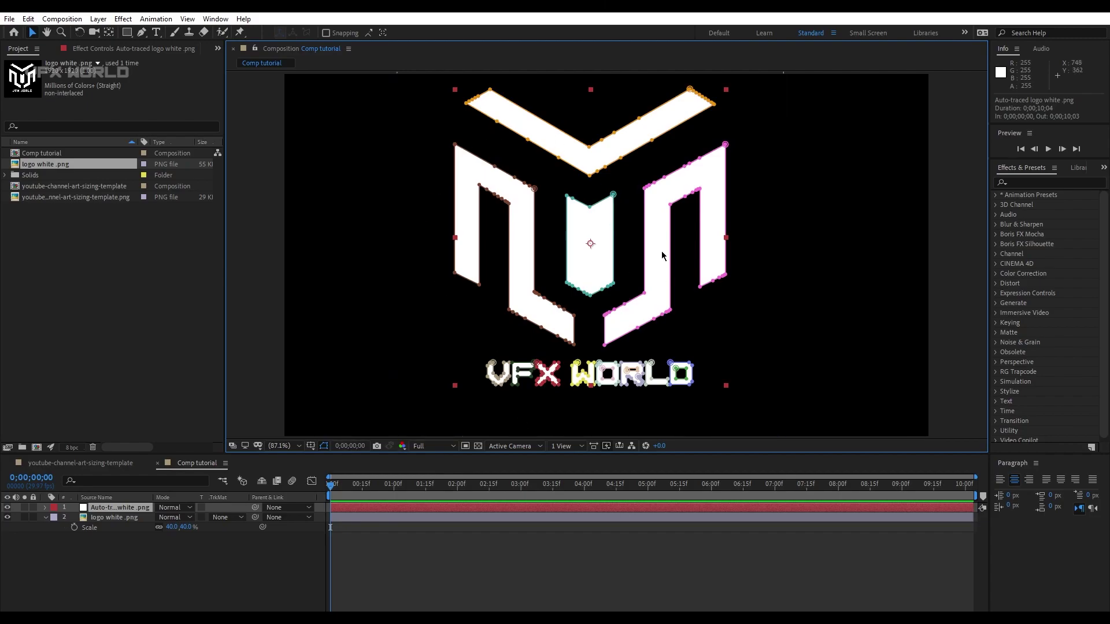
{"action": "left_click_drag", "start_coordinate": [565, 267], "coordinate": [557, 251]}
{"action": "scroll", "coordinate": [557, 251], "scroll_direction": "up", "scroll_amount": 4}
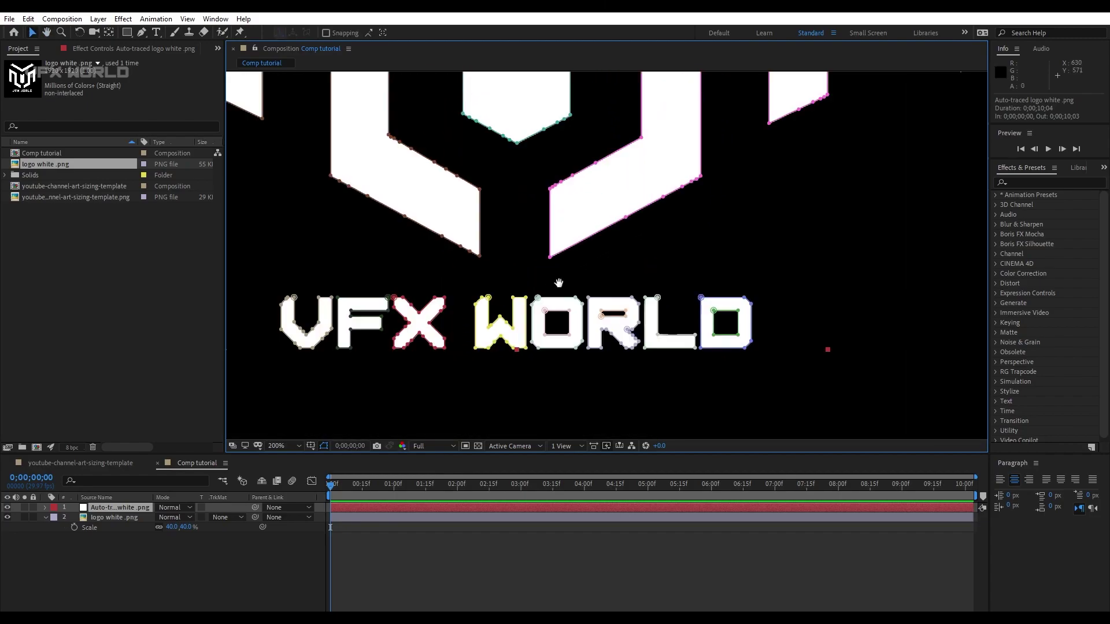
{"action": "left_click", "coordinate": [468, 293]}
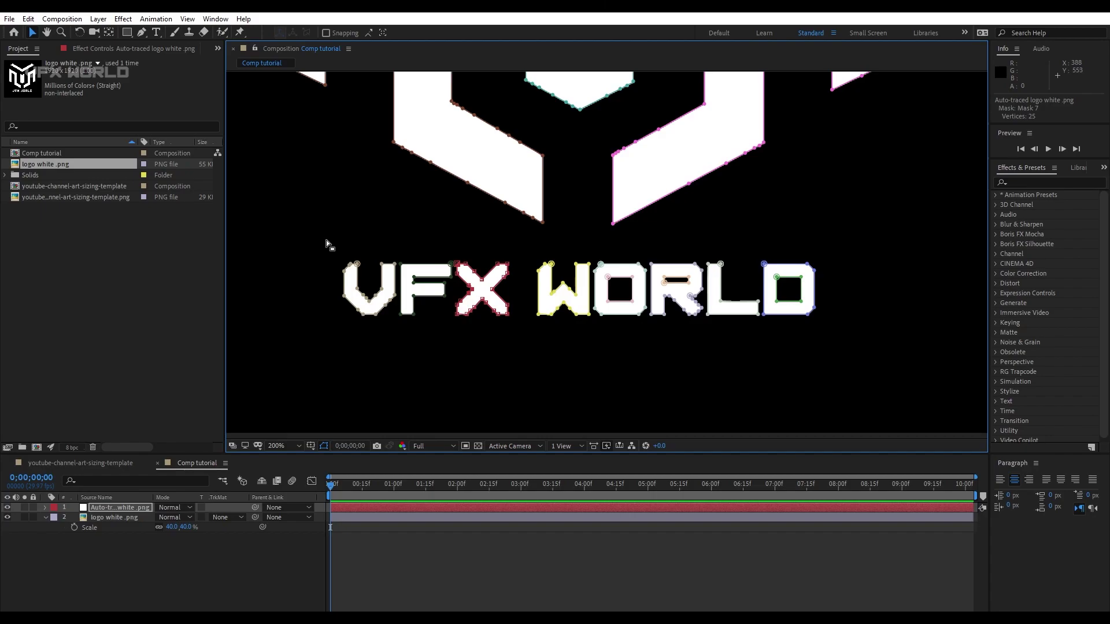
{"action": "left_click_drag", "start_coordinate": [852, 255], "coordinate": [312, 397]}
{"action": "key", "text": "Delete"}
{"action": "left_click_drag", "start_coordinate": [620, 191], "coordinate": [616, 280]}
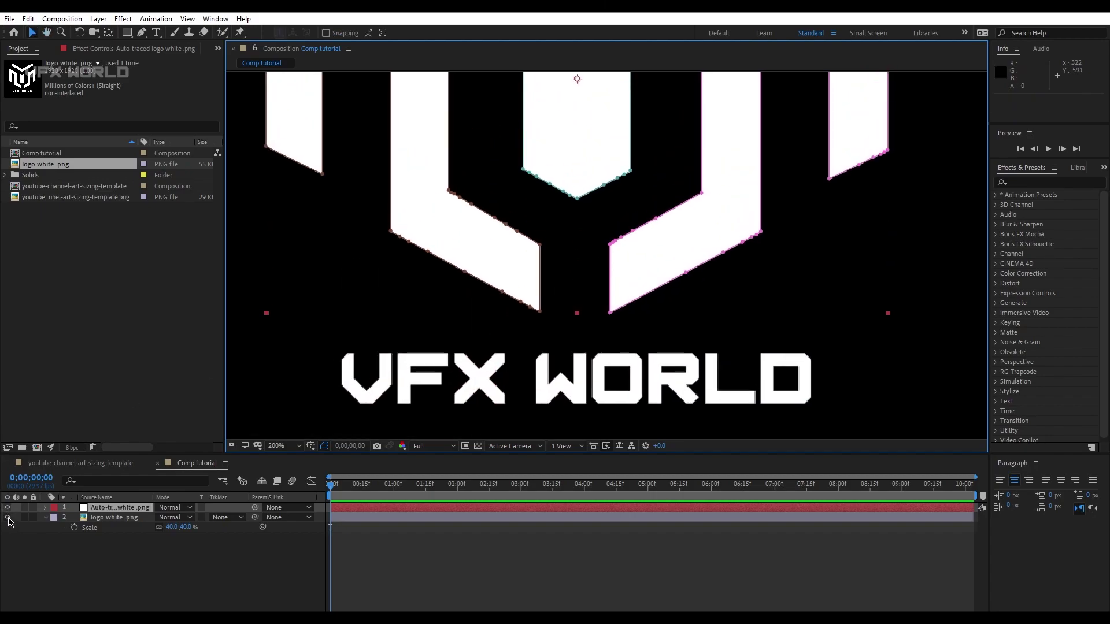
Delete the original logo white .png layer from the composition and fit the frame in the viewer.
{"action": "left_click", "coordinate": [8, 518]}
{"action": "left_click", "coordinate": [104, 519]}
{"action": "key", "text": "Delete"}
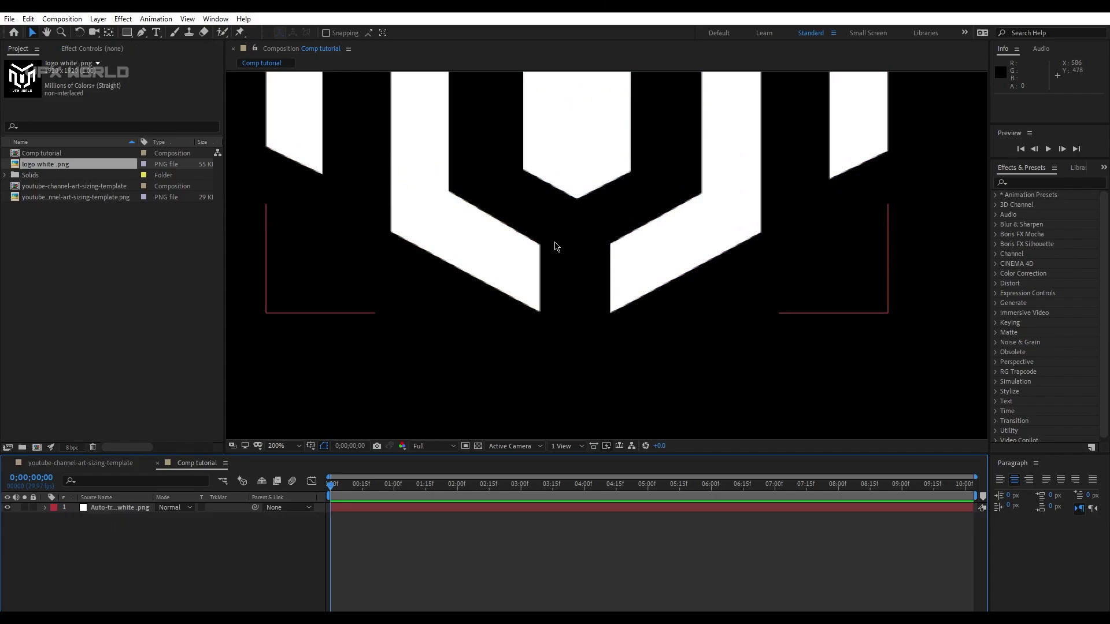
{"action": "scroll", "coordinate": [553, 289], "scroll_direction": "down", "scroll_amount": 2}
{"action": "left_click", "coordinate": [286, 446]}
{"action": "left_click", "coordinate": [307, 253]}
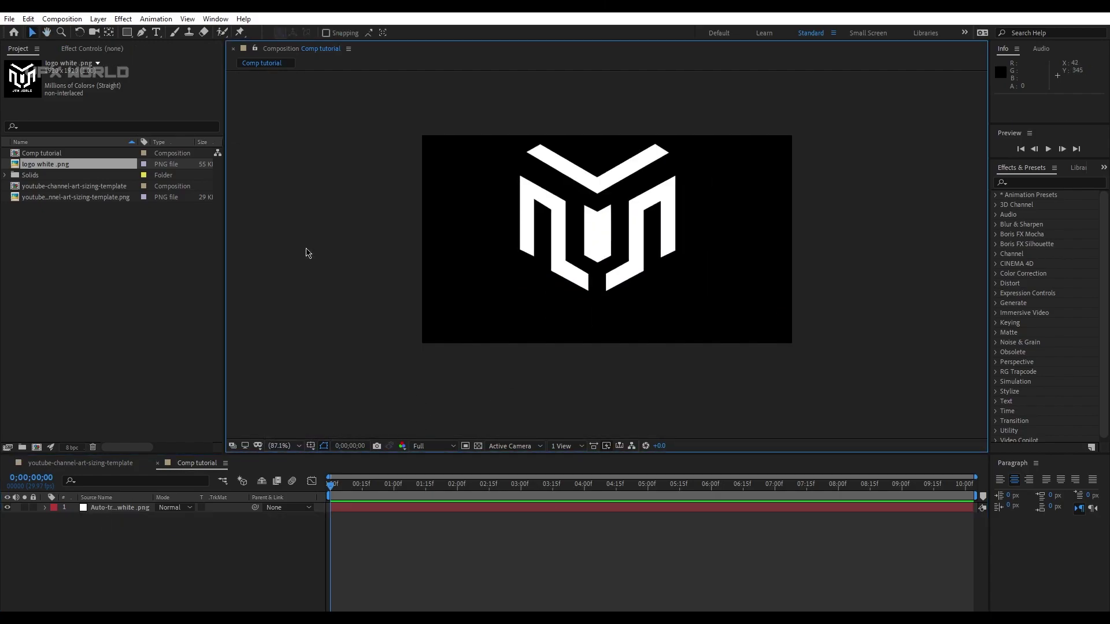
{"action": "right_click", "coordinate": [104, 506]}
{"action": "left_click", "coordinate": [133, 484]}
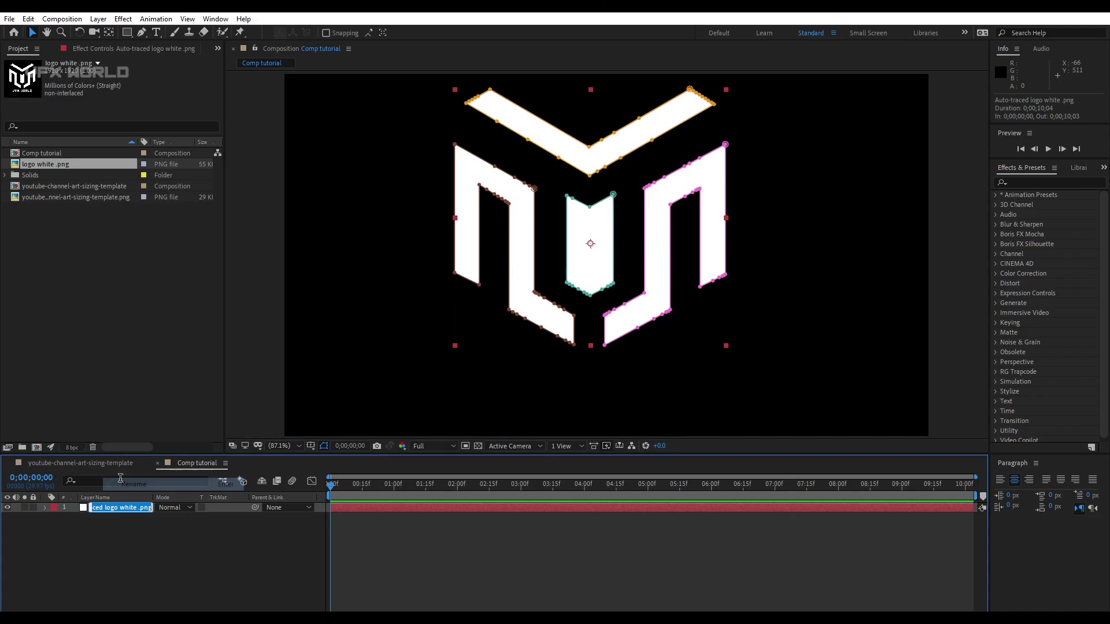
{"action": "type", "text": "kogo"}
{"action": "key", "text": "Return"}
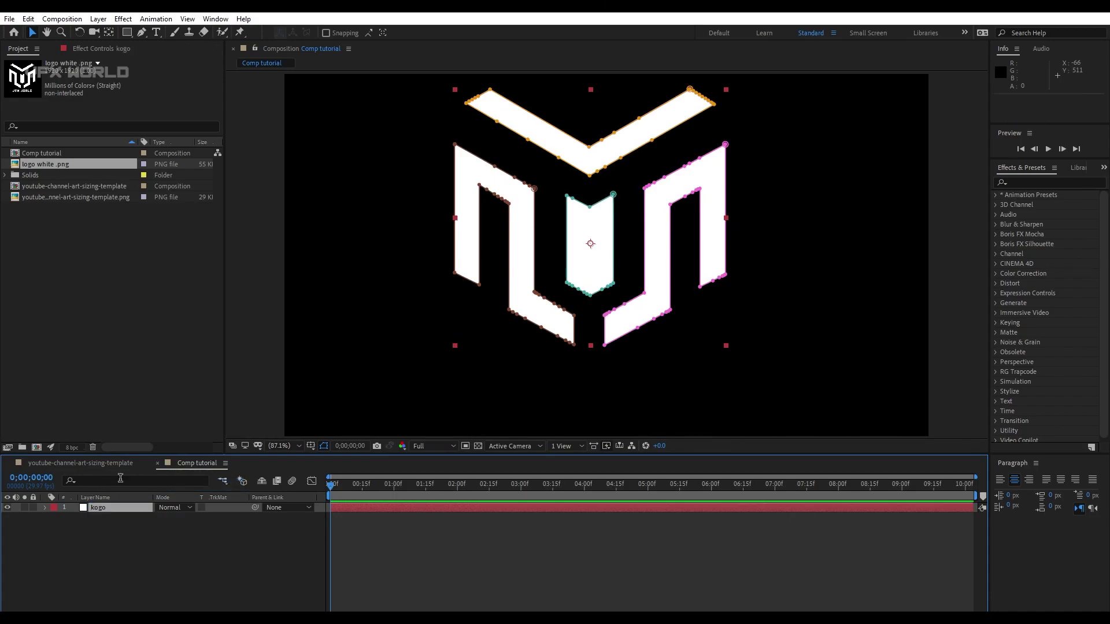
Rename the auto-traced layer to logo.
{"action": "right_click", "coordinate": [119, 508]}
{"action": "left_click", "coordinate": [133, 483]}
{"action": "type", "text": "logo"}
{"action": "key", "text": "Return"}
Create a black 1280 × 720 px solid layer named e3d.
{"action": "right_click", "coordinate": [94, 560]}
{"action": "mouse_move", "coordinate": [163, 439]}
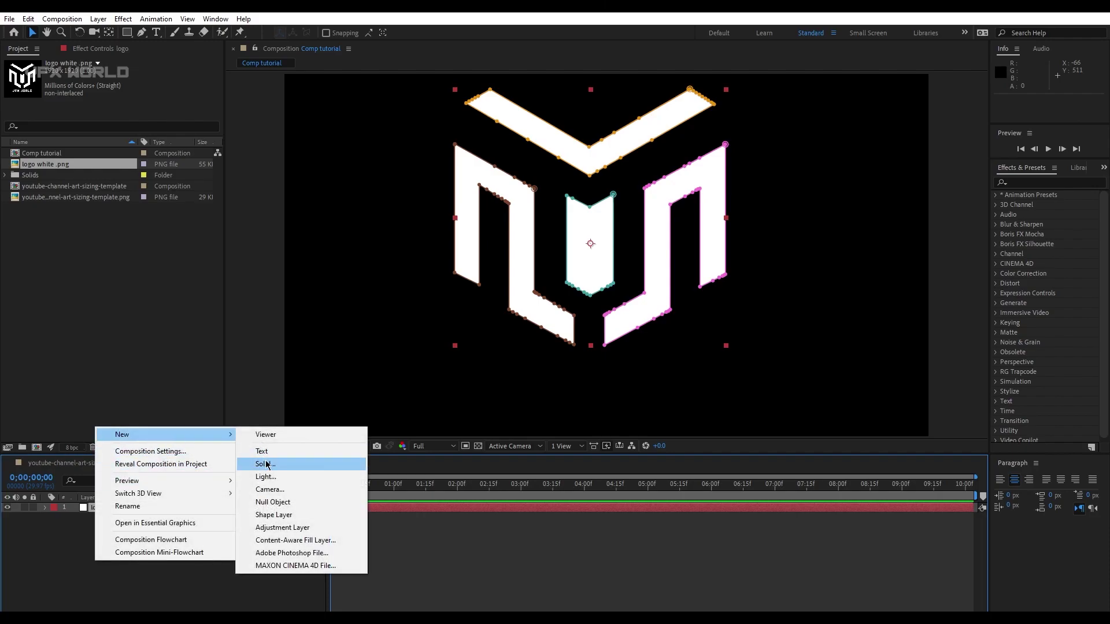
{"action": "left_click", "coordinate": [266, 465]}
{"action": "type", "text": "e3d"}
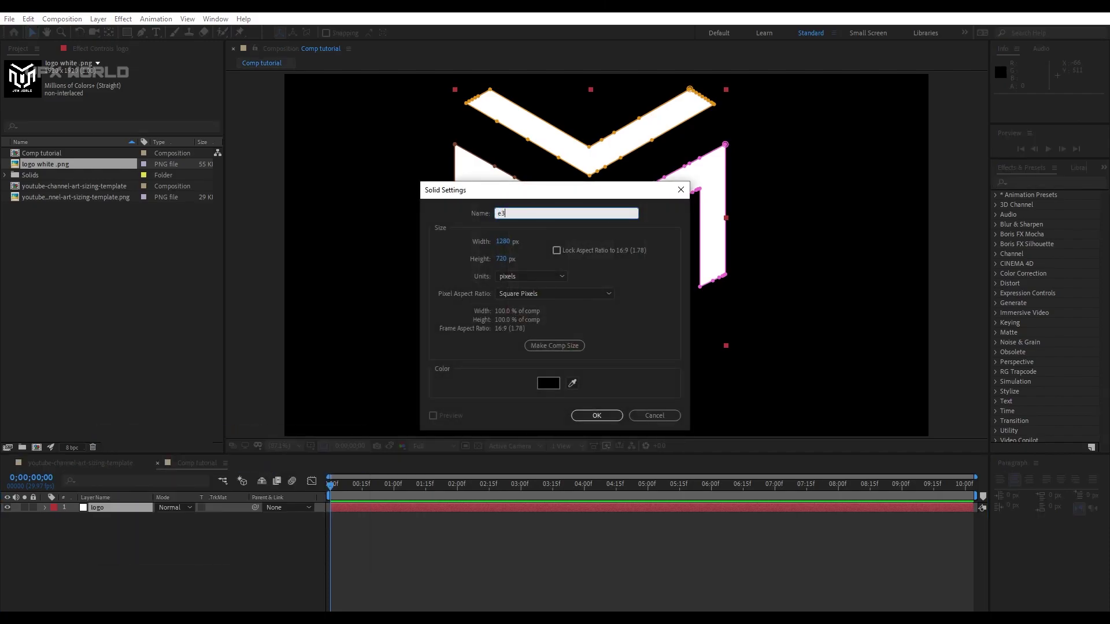
{"action": "left_click", "coordinate": [605, 415]}
Apply the Video Copilot Element effect to the e3d solid.
{"action": "left_click", "coordinate": [110, 51]}
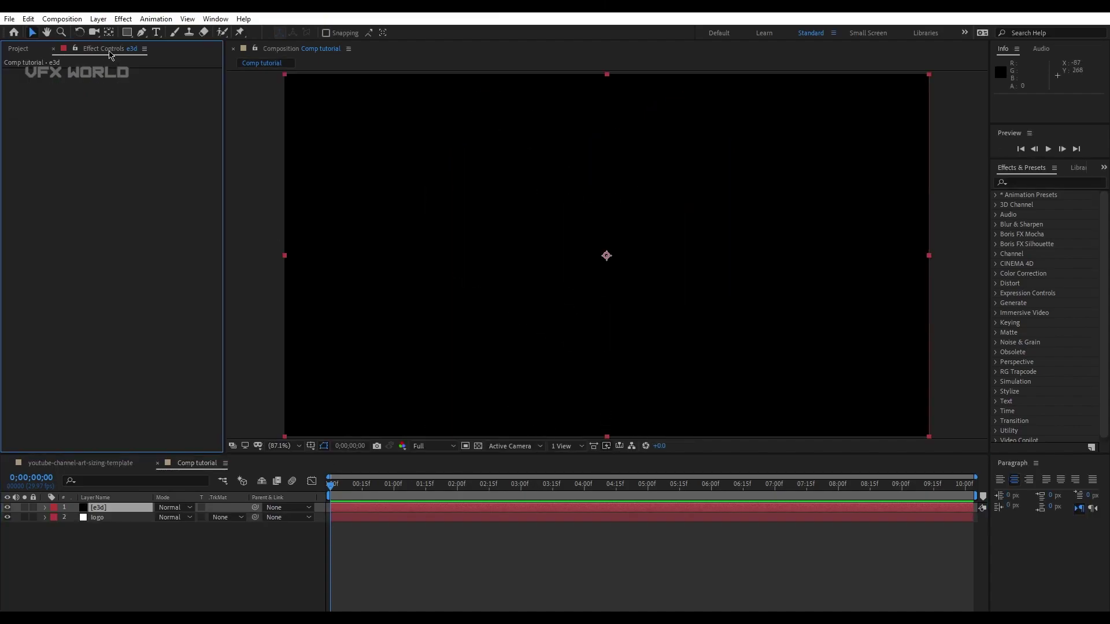
{"action": "right_click", "coordinate": [105, 120]}
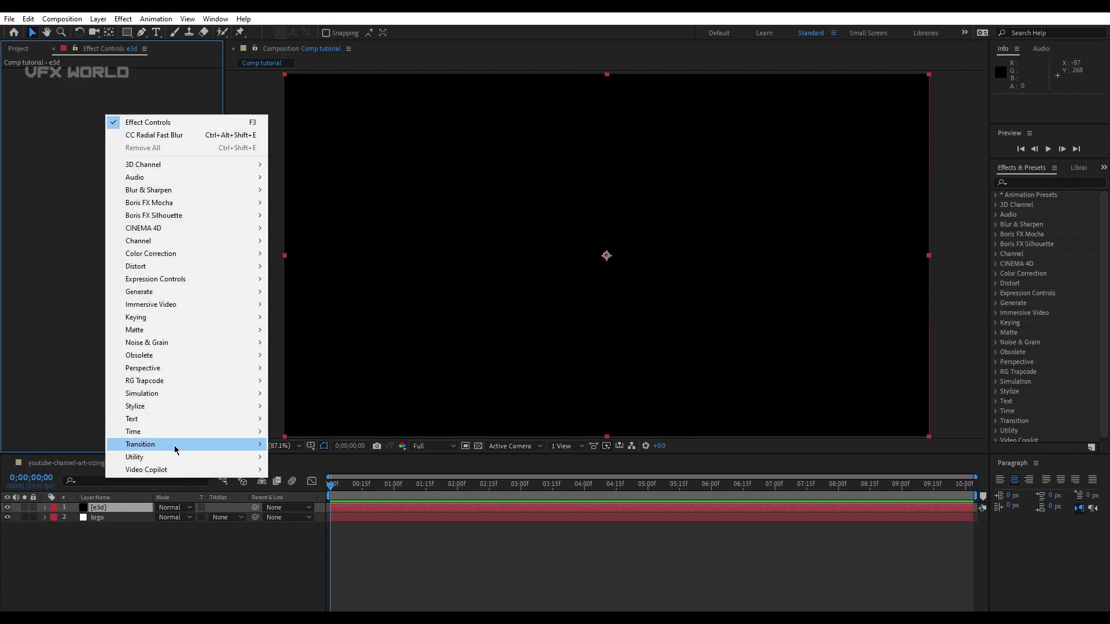
{"action": "mouse_move", "coordinate": [177, 470]}
{"action": "left_click", "coordinate": [329, 474]}
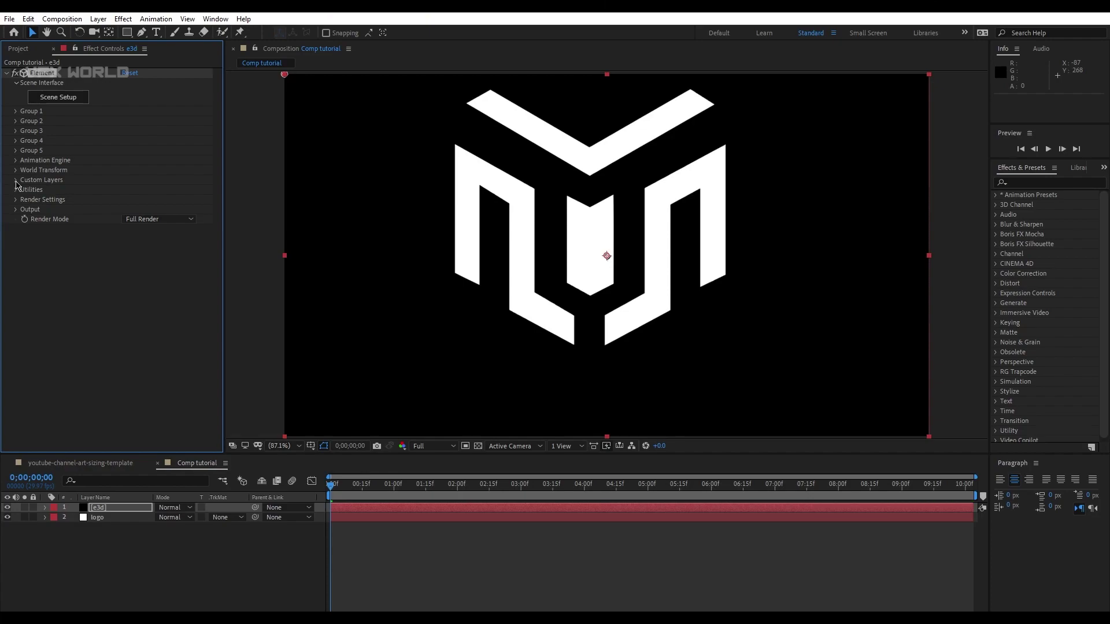
Assign the logo layer as Path Layer 1 in Element's custom text and masks.
{"action": "left_click", "coordinate": [16, 180]}
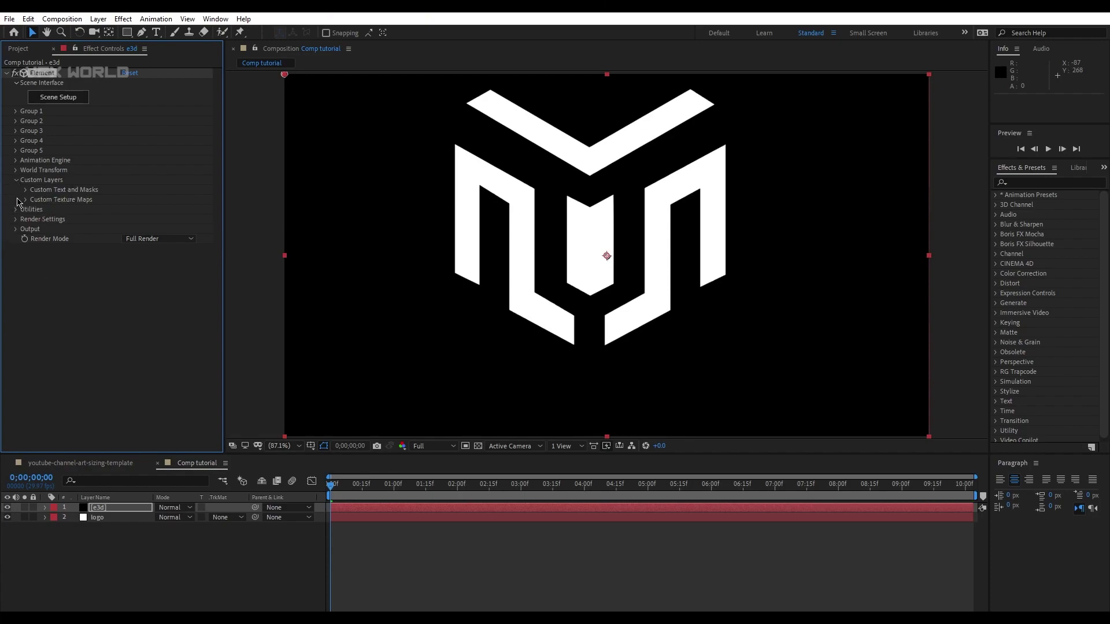
{"action": "left_click", "coordinate": [24, 191]}
{"action": "left_click", "coordinate": [143, 200]}
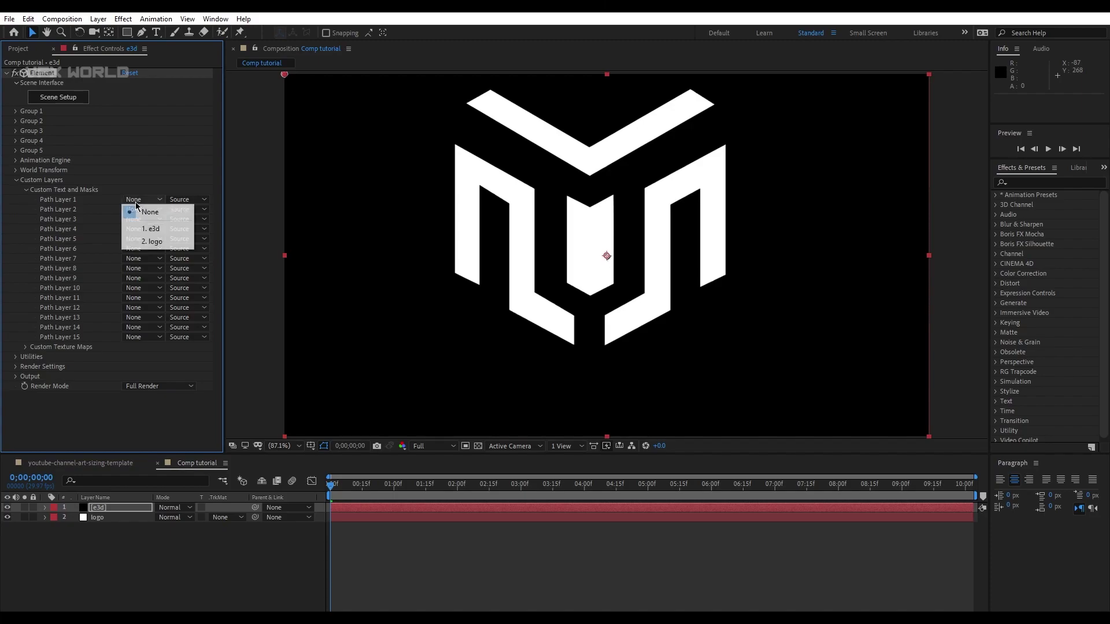
{"action": "left_click", "coordinate": [155, 242]}
{"action": "left_click", "coordinate": [16, 180]}
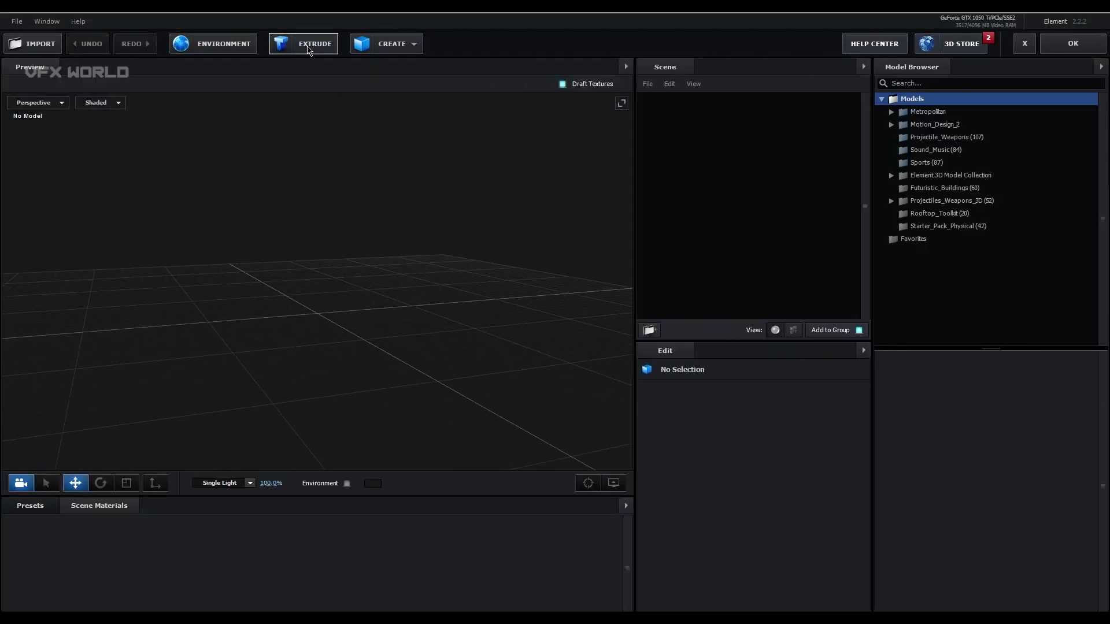
Extrude the logo's custom path into a 3D model in Element's scene setup.
{"action": "left_click", "coordinate": [303, 43]}
{"action": "left_click_drag", "start_coordinate": [416, 375], "coordinate": [396, 389]}
{"action": "scroll", "coordinate": [421, 382], "scroll_direction": "down", "scroll_amount": 3}
{"action": "scroll", "coordinate": [420, 382], "scroll_direction": "up", "scroll_amount": 3}
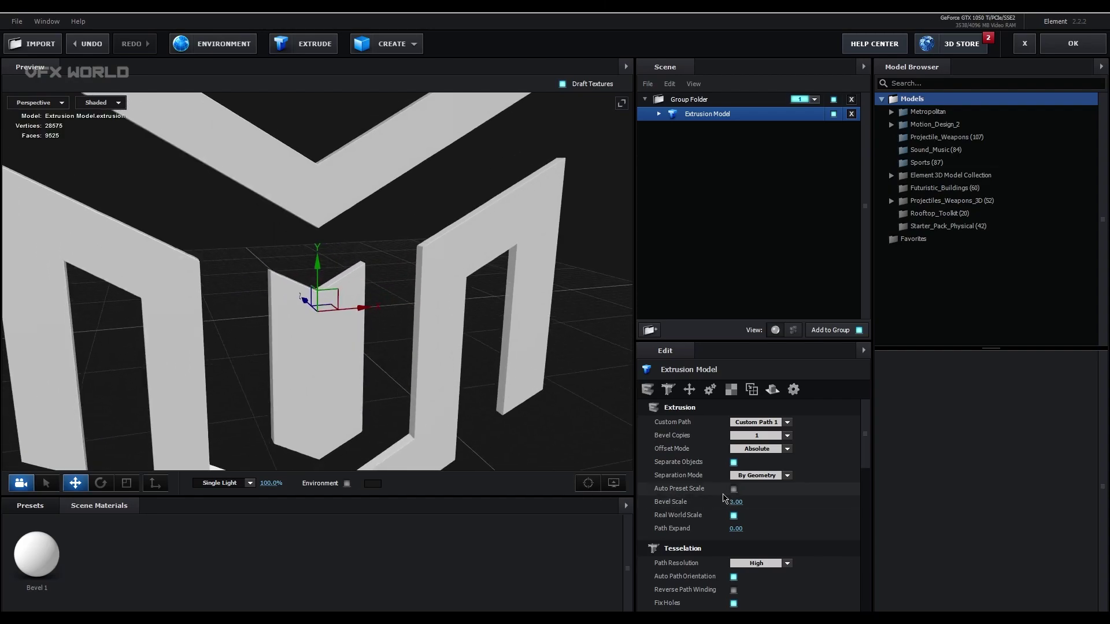
Turn on Normalize Size in the extrusion model's transform settings.
{"action": "scroll", "coordinate": [722, 499], "scroll_direction": "down", "scroll_amount": 5}
{"action": "scroll", "coordinate": [721, 499], "scroll_direction": "down", "scroll_amount": 3}
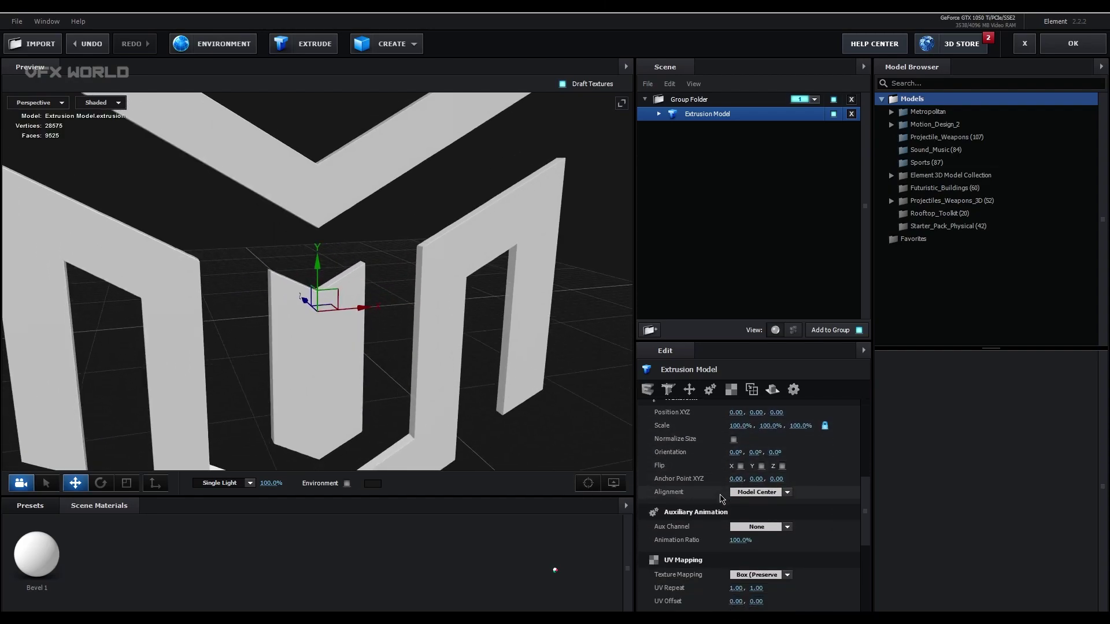
{"action": "left_click", "coordinate": [734, 449]}
{"action": "left_click_drag", "start_coordinate": [289, 386], "coordinate": [312, 365]}
{"action": "scroll", "coordinate": [311, 369], "scroll_direction": "up", "scroll_amount": 3}
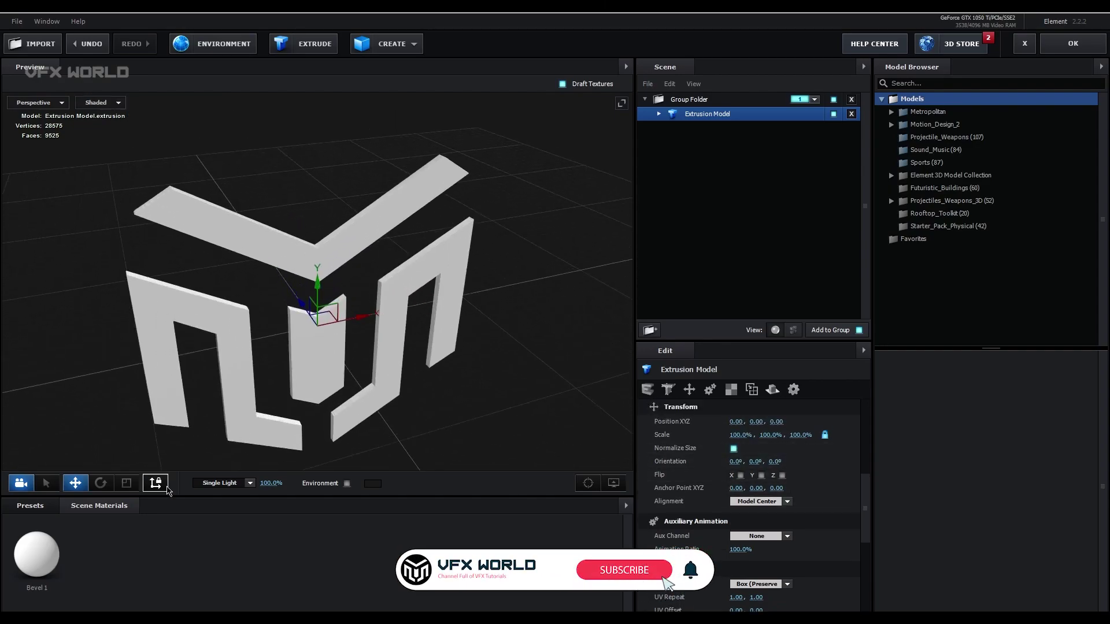
Rotate the extrusion model 90° around its X axis so the logo lies flat on the grid.
{"action": "left_click", "coordinate": [101, 483]}
{"action": "scroll", "coordinate": [312, 370], "scroll_direction": "up", "scroll_amount": 3}
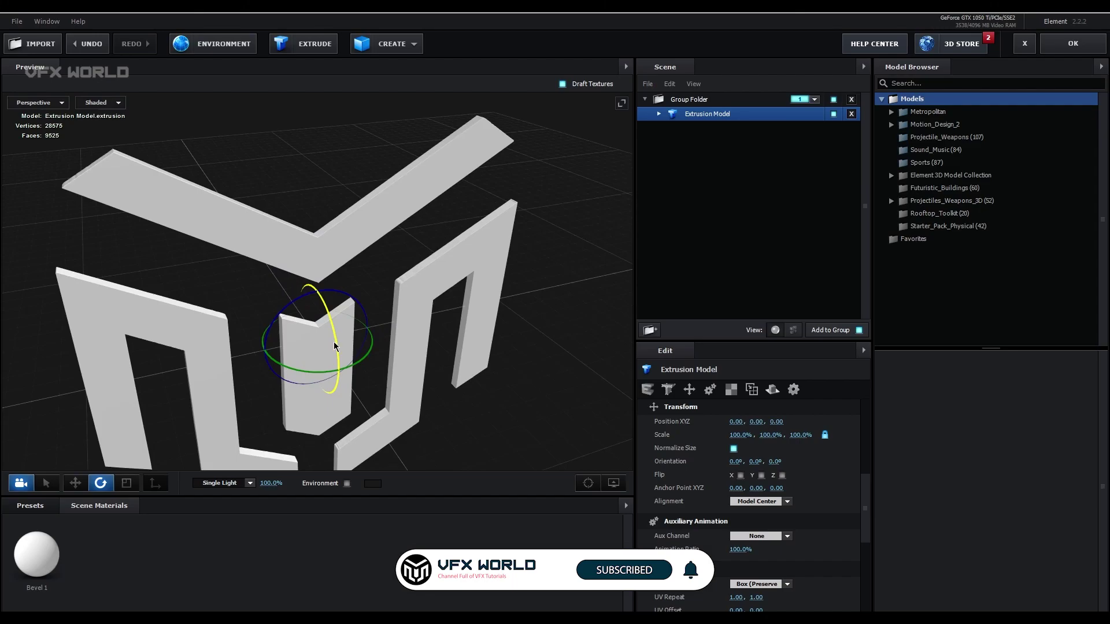
{"action": "left_click_drag", "start_coordinate": [335, 344], "coordinate": [300, 233]}
{"action": "left_click_drag", "start_coordinate": [171, 373], "coordinate": [198, 440]}
{"action": "scroll", "coordinate": [197, 440], "scroll_direction": "down", "scroll_amount": 3}
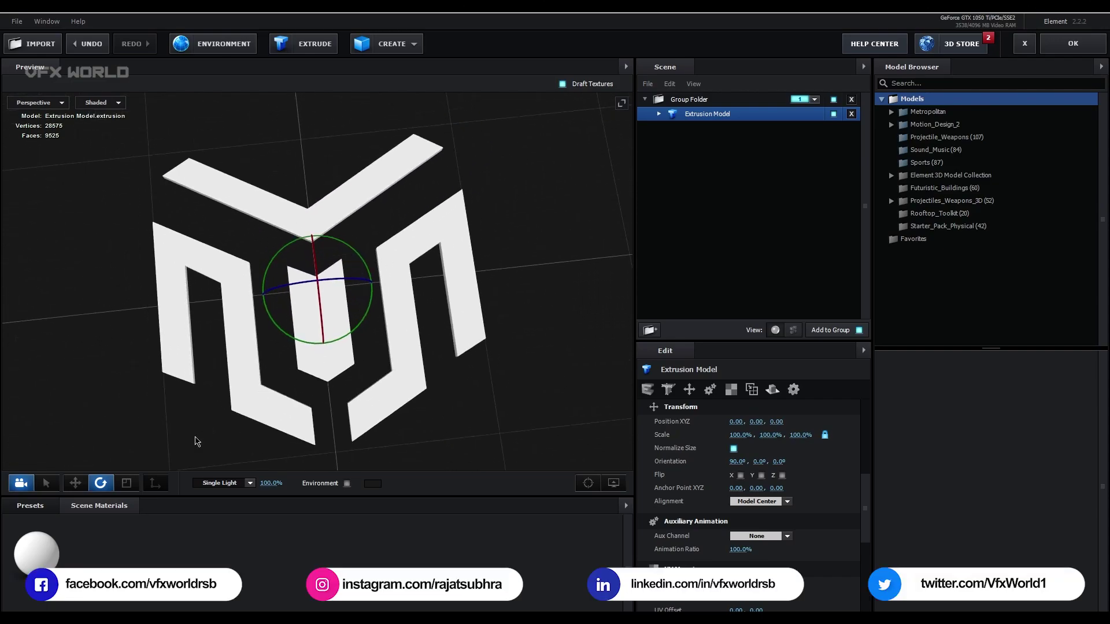
Enable the bevel outline on the extrusion model's Bevel 1.
{"action": "left_click", "coordinate": [659, 114]}
{"action": "left_click", "coordinate": [700, 130]}
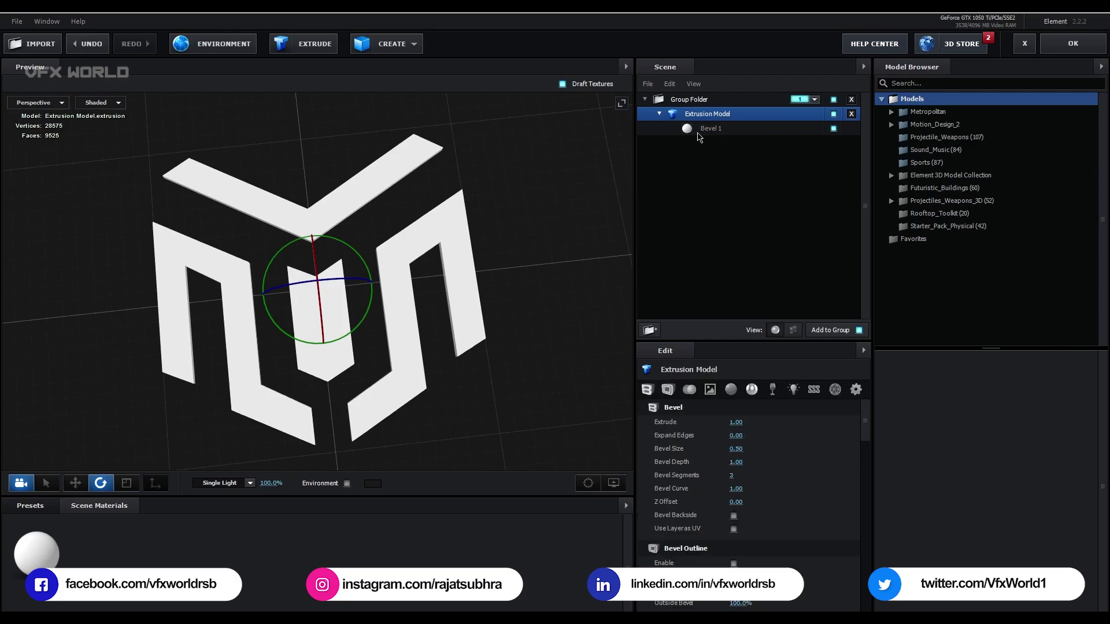
{"action": "scroll", "coordinate": [669, 457], "scroll_direction": "down", "scroll_amount": 3}
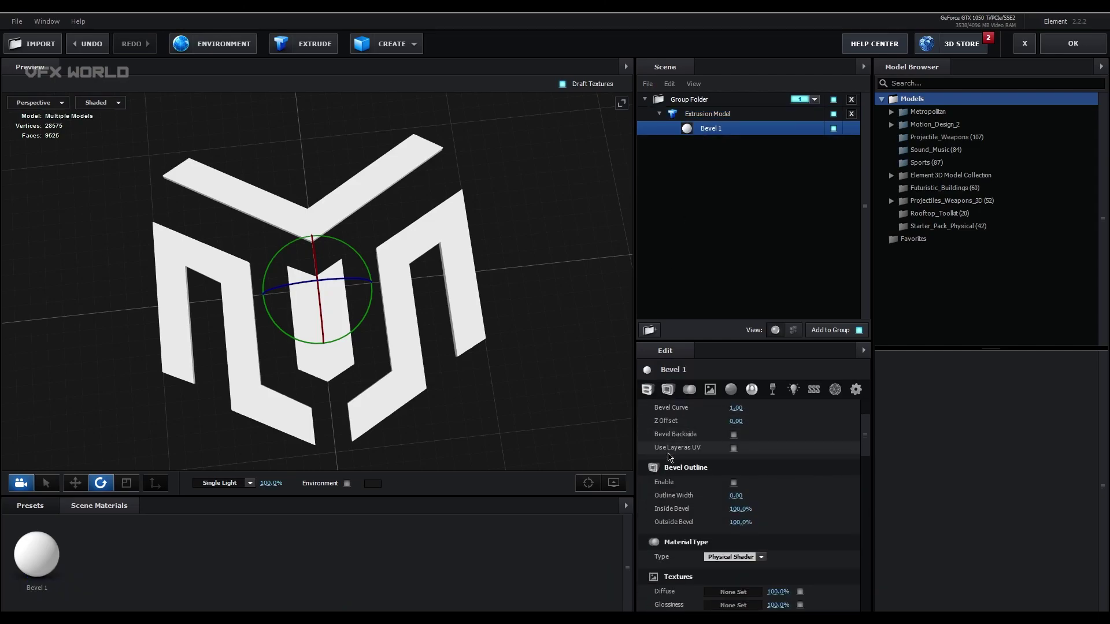
{"action": "left_click", "coordinate": [734, 482]}
{"action": "left_click_drag", "start_coordinate": [487, 382], "coordinate": [512, 363]}
{"action": "scroll", "coordinate": [439, 405], "scroll_direction": "up", "scroll_amount": 3}
{"action": "left_click_drag", "start_coordinate": [439, 405], "coordinate": [409, 385]}
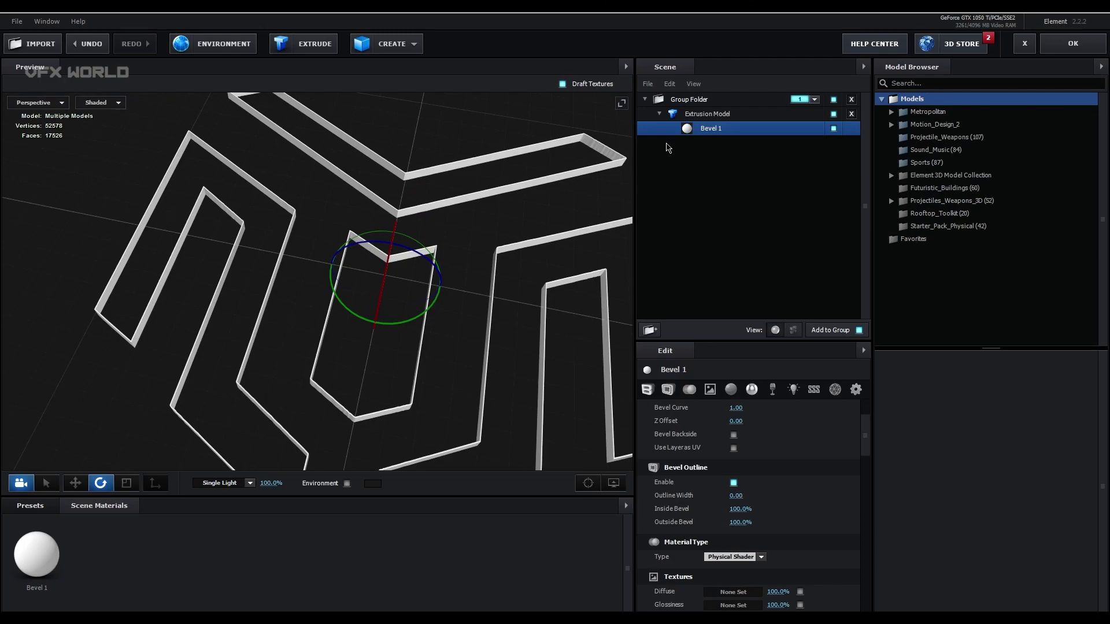
Collapse the extrusion model's entry in the scene and switch the preview to the Top view.
{"action": "left_click", "coordinate": [704, 116]}
{"action": "left_click", "coordinate": [659, 114]}
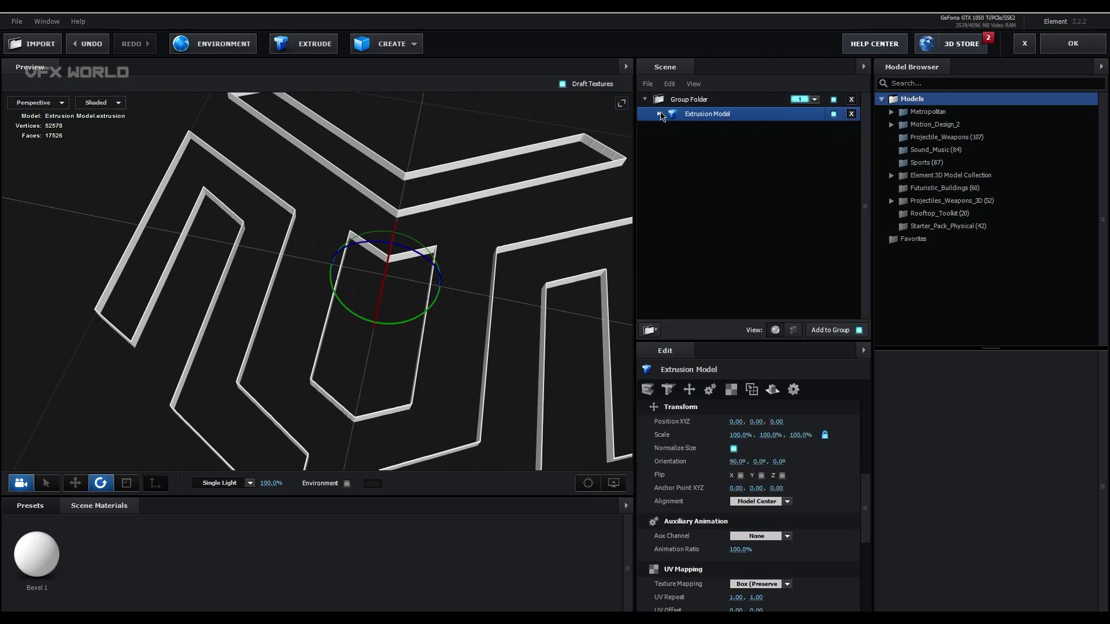
{"action": "scroll", "coordinate": [288, 325], "scroll_direction": "down", "scroll_amount": 4}
{"action": "left_click_drag", "start_coordinate": [287, 324], "coordinate": [303, 432]}
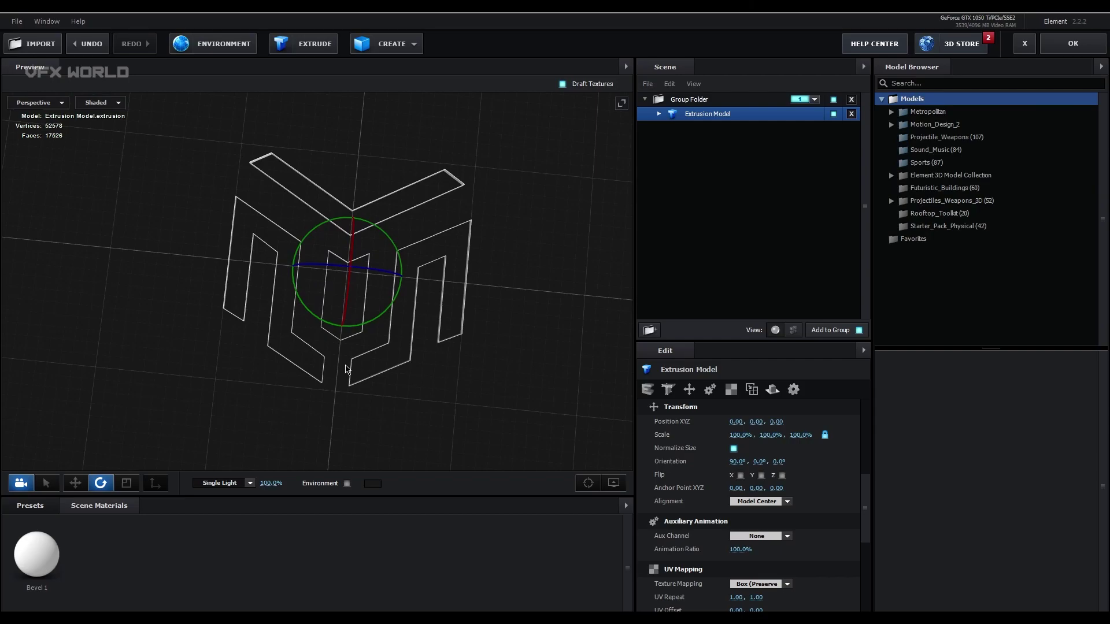
{"action": "scroll", "coordinate": [364, 347], "scroll_direction": "up", "scroll_amount": 2}
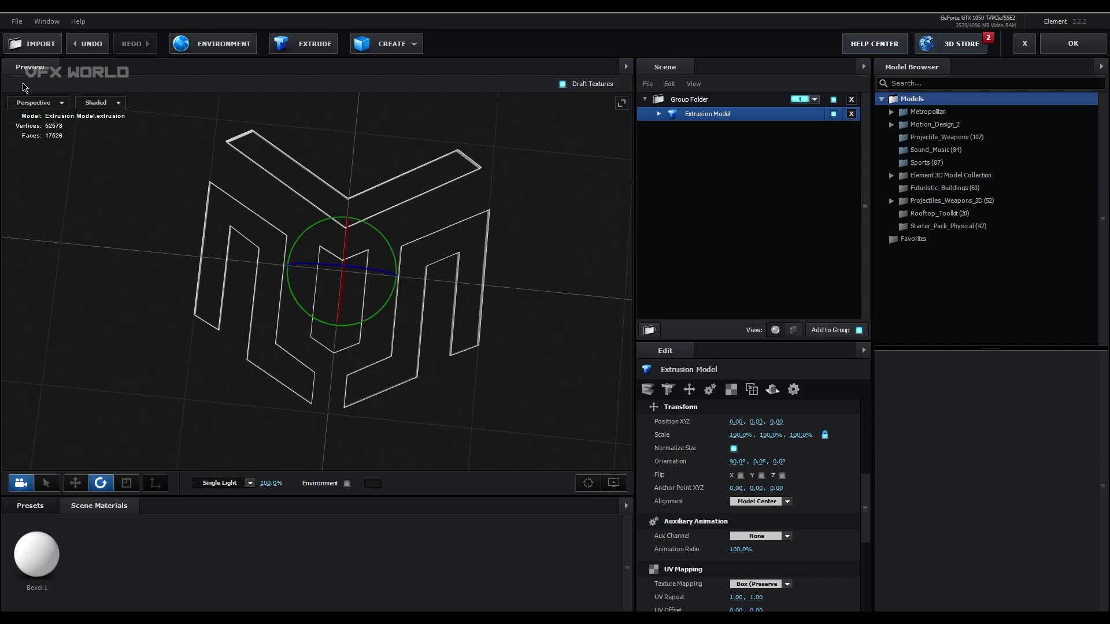
{"action": "left_click", "coordinate": [34, 102]}
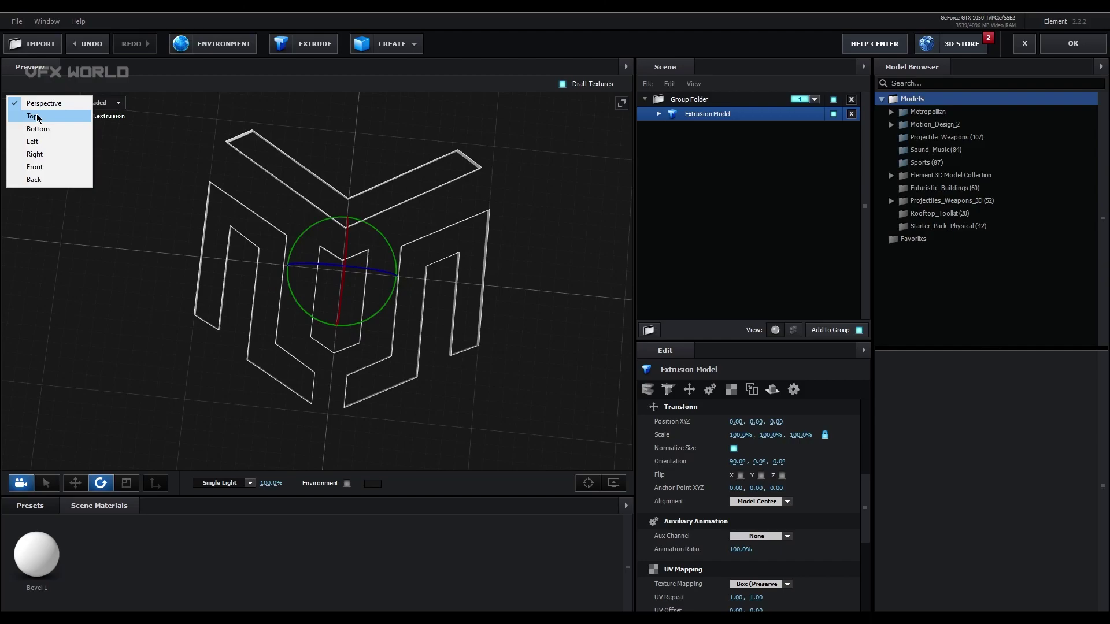
{"action": "left_click", "coordinate": [34, 114]}
{"action": "scroll", "coordinate": [322, 338], "scroll_direction": "up", "scroll_amount": 2}
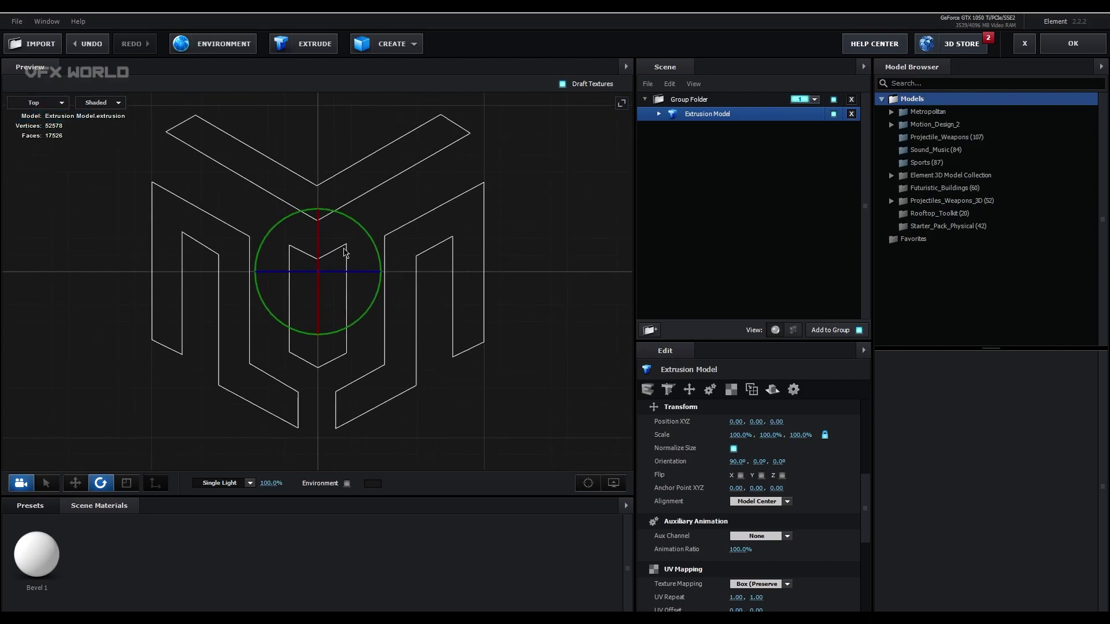
Add Beam_19 from the Beams category of the Motion_Design_2 model collection to the scene.
{"action": "left_click", "coordinate": [75, 486]}
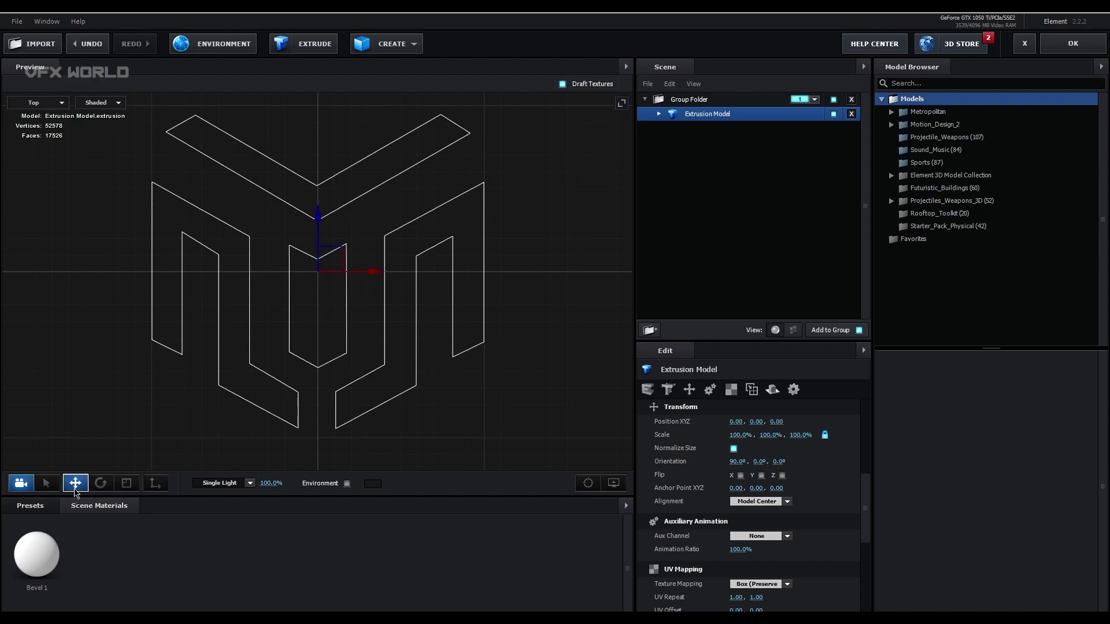
{"action": "left_click", "coordinate": [935, 125]}
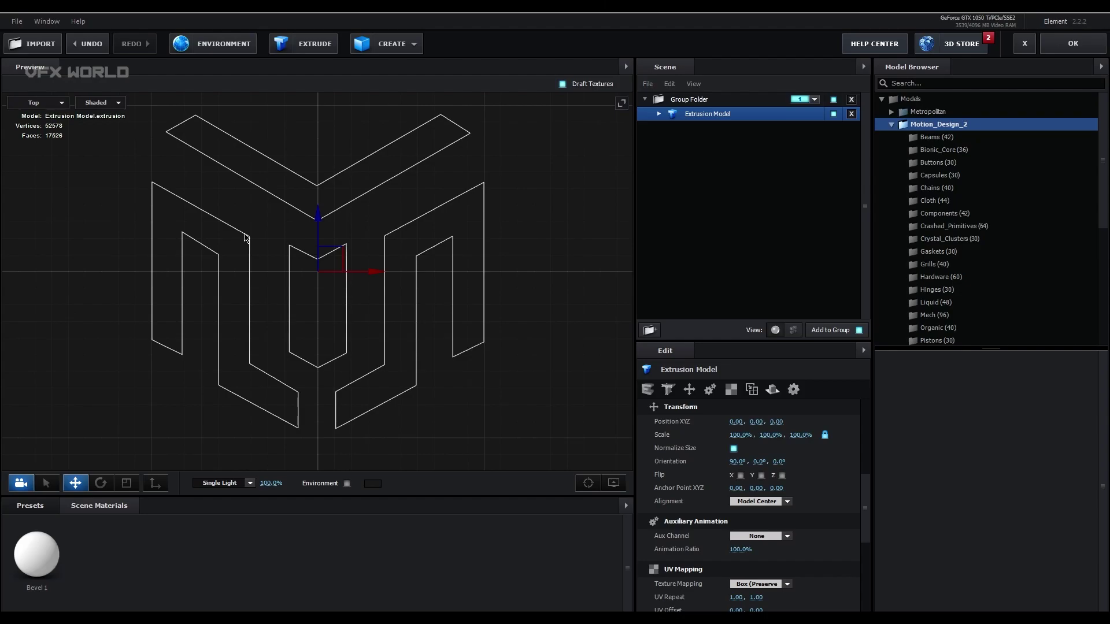
{"action": "left_click_drag", "start_coordinate": [247, 237], "coordinate": [271, 240]}
{"action": "scroll", "coordinate": [270, 239], "scroll_direction": "down", "scroll_amount": 1}
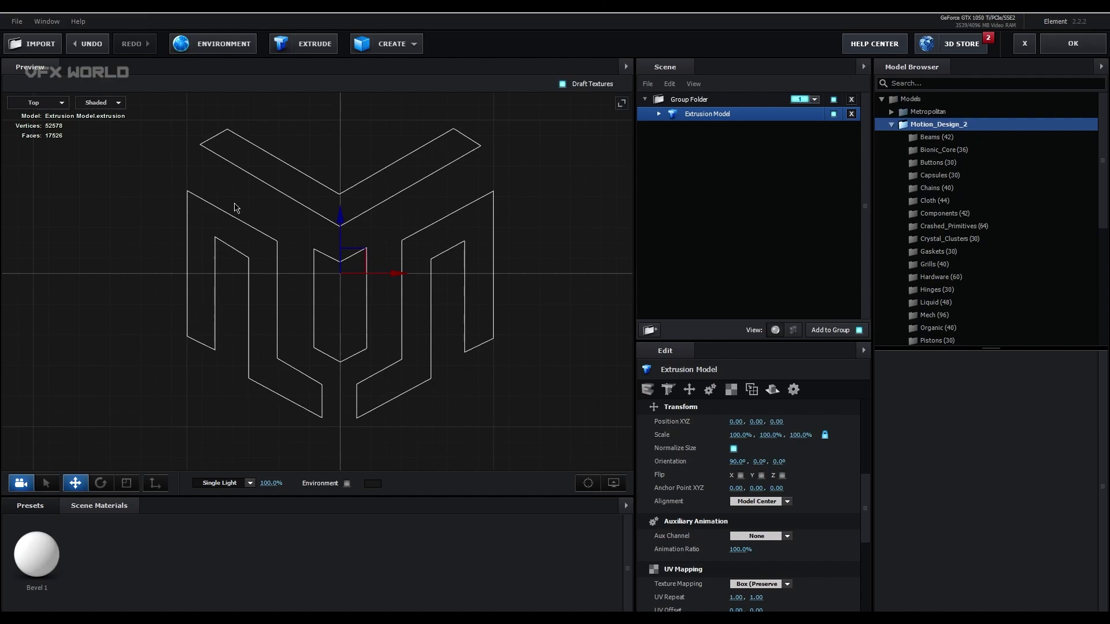
{"action": "left_click", "coordinate": [971, 150]}
{"action": "left_click", "coordinate": [951, 175]}
{"action": "key", "text": "Up"}
{"action": "key", "text": "Up"}
{"action": "key", "text": "Up"}
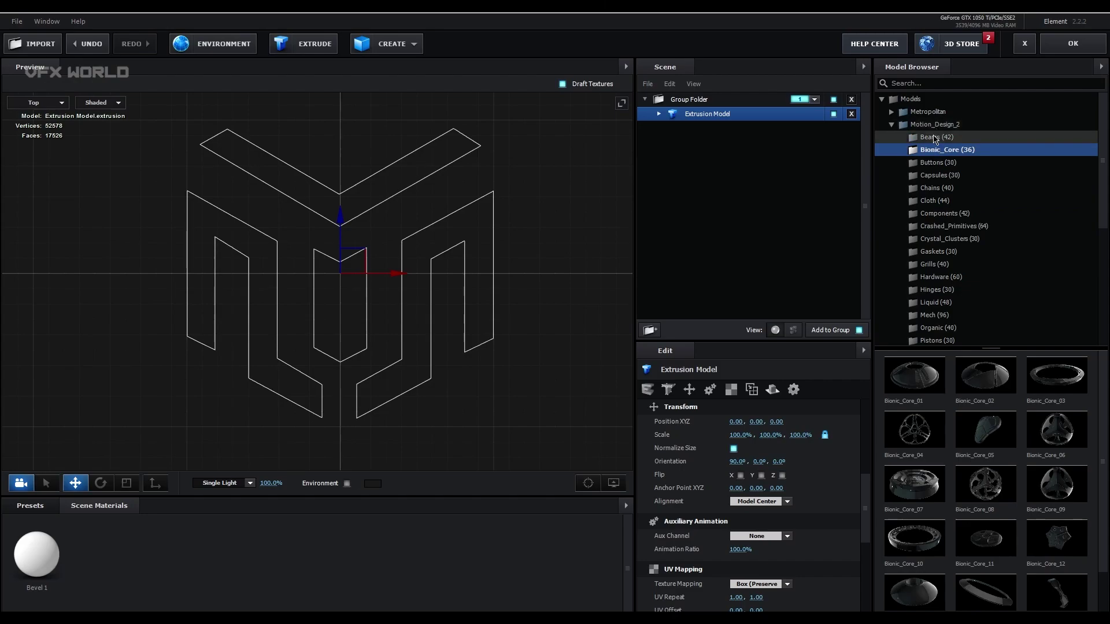
{"action": "scroll", "coordinate": [977, 543], "scroll_direction": "down", "scroll_amount": 2}
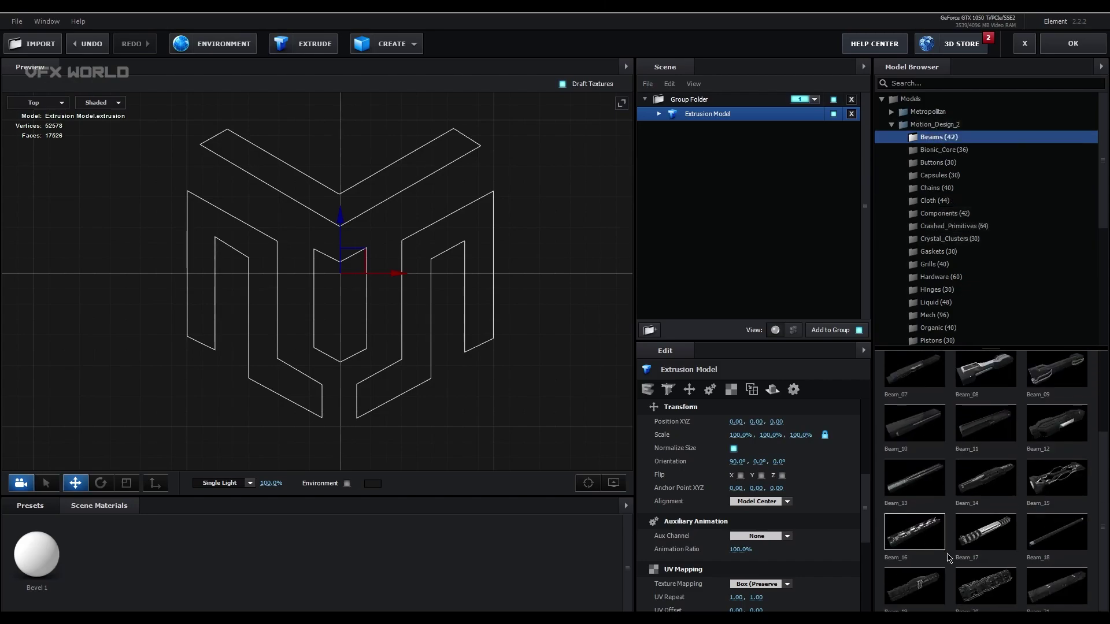
{"action": "left_click", "coordinate": [925, 591]}
Move the beam onto the logo's left outer edge at X -1.00 and scale it uniformly to 54%.
{"action": "left_click_drag", "start_coordinate": [373, 281], "coordinate": [124, 509]}
{"action": "key", "text": "e"}
{"action": "key", "text": "r"}
{"action": "scroll", "coordinate": [206, 353], "scroll_direction": "up", "scroll_amount": 4}
{"action": "left_click_drag", "start_coordinate": [192, 318], "coordinate": [392, 341]}
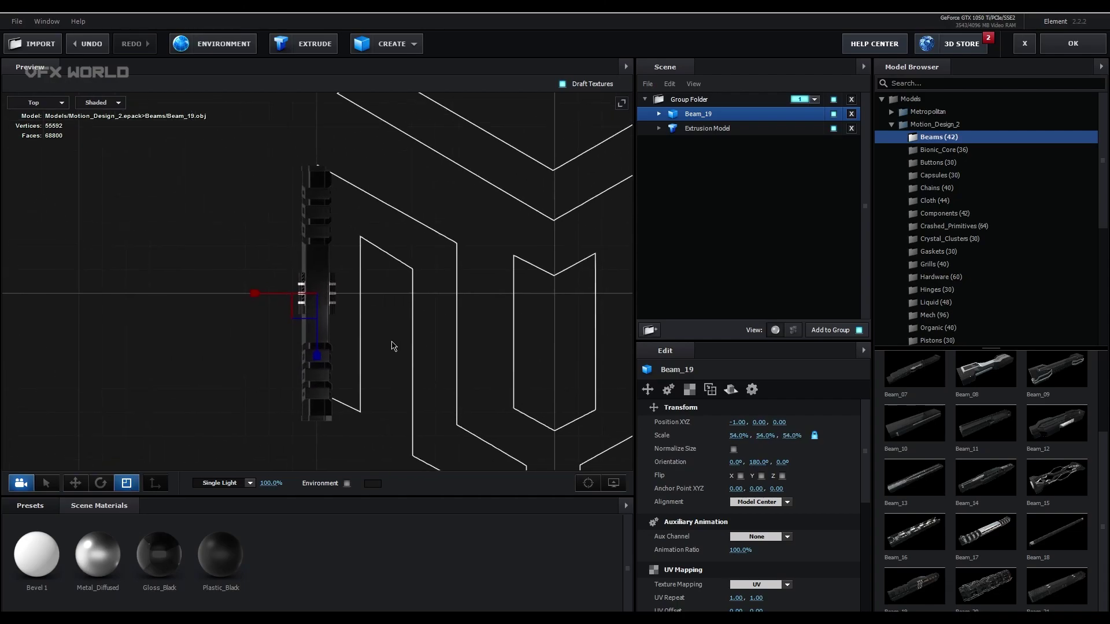
Fit the beam to the left outer edge, with scale 27.5%, 43.9%, 49.3% and position -1.01, 0.00, 0.06.
{"action": "left_click_drag", "start_coordinate": [321, 298], "coordinate": [263, 297]}
{"action": "key", "text": "w"}
{"action": "left_click_drag", "start_coordinate": [351, 298], "coordinate": [347, 298]}
{"action": "left_click_drag", "start_coordinate": [317, 262], "coordinate": [315, 250]}
{"action": "key", "text": "e"}
{"action": "key", "text": "r"}
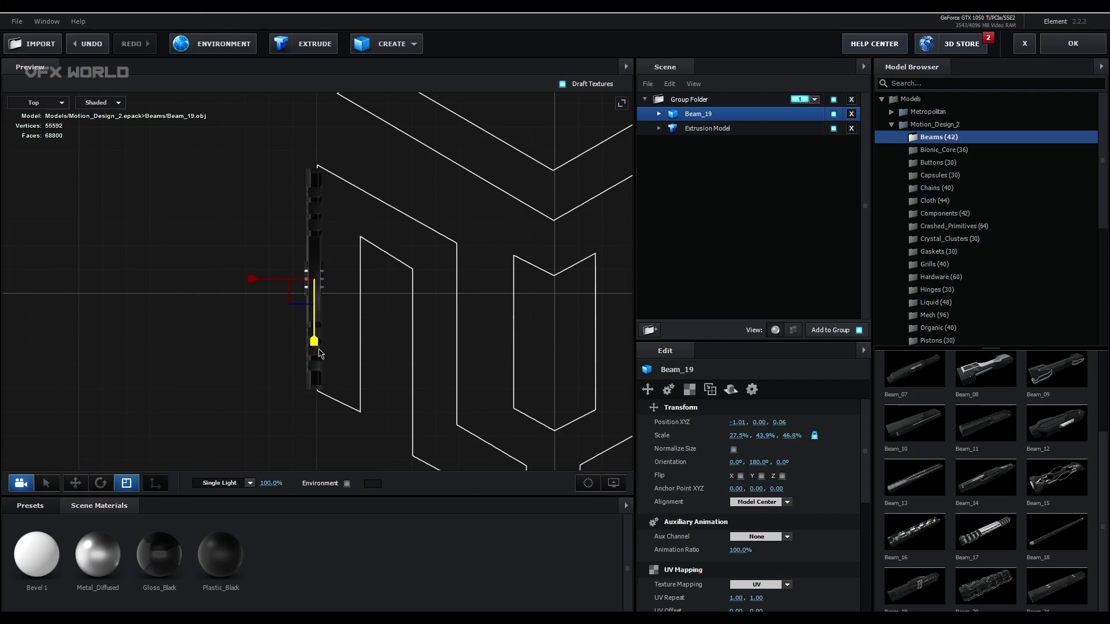
{"action": "scroll", "coordinate": [378, 279], "scroll_direction": "up", "scroll_amount": 3}
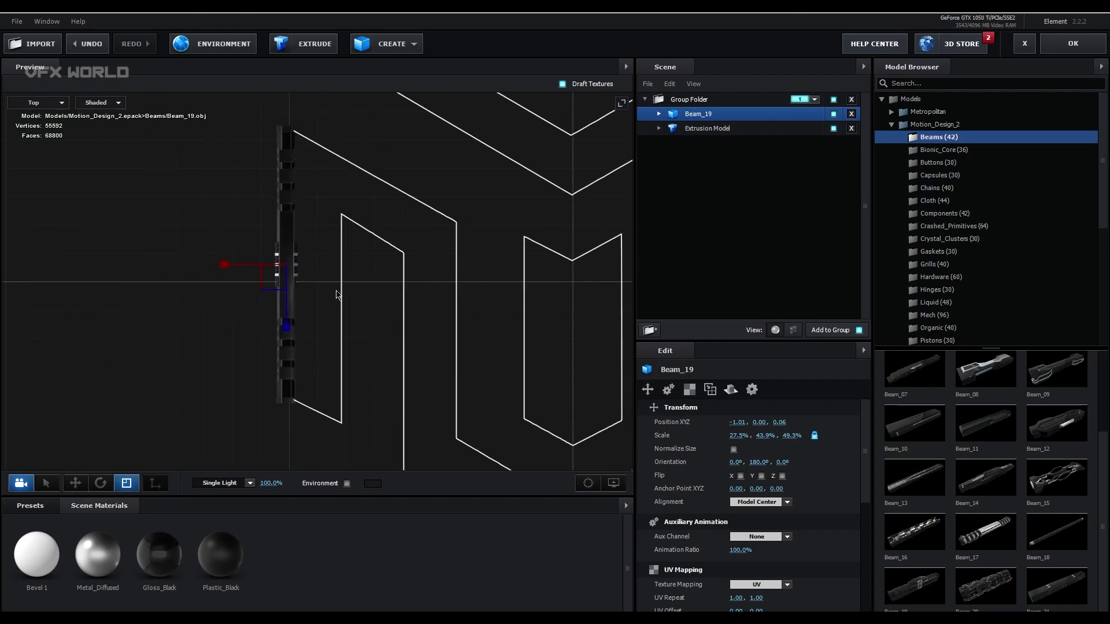
{"action": "left_click", "coordinate": [45, 108]}
{"action": "left_click", "coordinate": [31, 102]}
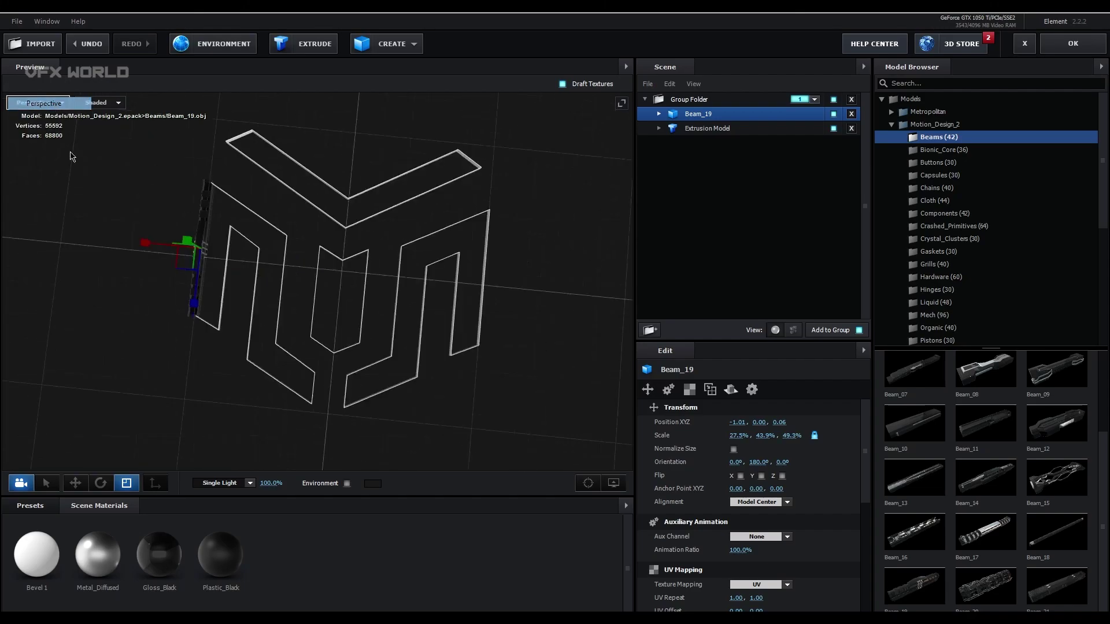
{"action": "left_click_drag", "start_coordinate": [246, 250], "coordinate": [250, 369]}
Duplicate the beam in the Top view and shorten and position the copy along the left arm's inner vertical edge.
{"action": "left_click", "coordinate": [52, 110]}
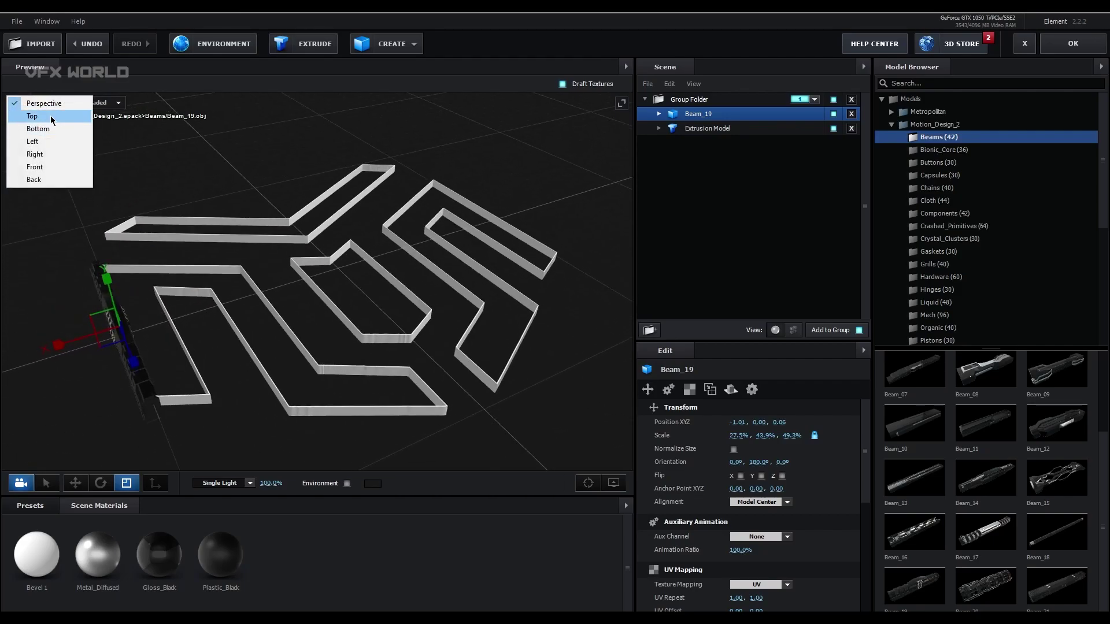
{"action": "left_click", "coordinate": [51, 115]}
{"action": "key", "text": "w"}
{"action": "left_click_drag", "start_coordinate": [333, 296], "coordinate": [317, 273]}
{"action": "key", "text": "ctrl+d"}
{"action": "left_click_drag", "start_coordinate": [286, 237], "coordinate": [280, 347]}
{"action": "key", "text": "e"}
{"action": "key", "text": "r"}
{"action": "key", "text": "e"}
{"action": "key", "text": "w"}
{"action": "left_click_drag", "start_coordinate": [283, 289], "coordinate": [345, 318]}
Duplicate the beam onto the logo's third vertical edge at -0.59, 0.00, -0.28 and set its length scale to 41.9%.
{"action": "scroll", "coordinate": [329, 297], "scroll_direction": "down", "scroll_amount": 1}
{"action": "key", "text": "ctrl+d"}
{"action": "left_click_drag", "start_coordinate": [318, 280], "coordinate": [319, 320]}
{"action": "key", "text": "r"}
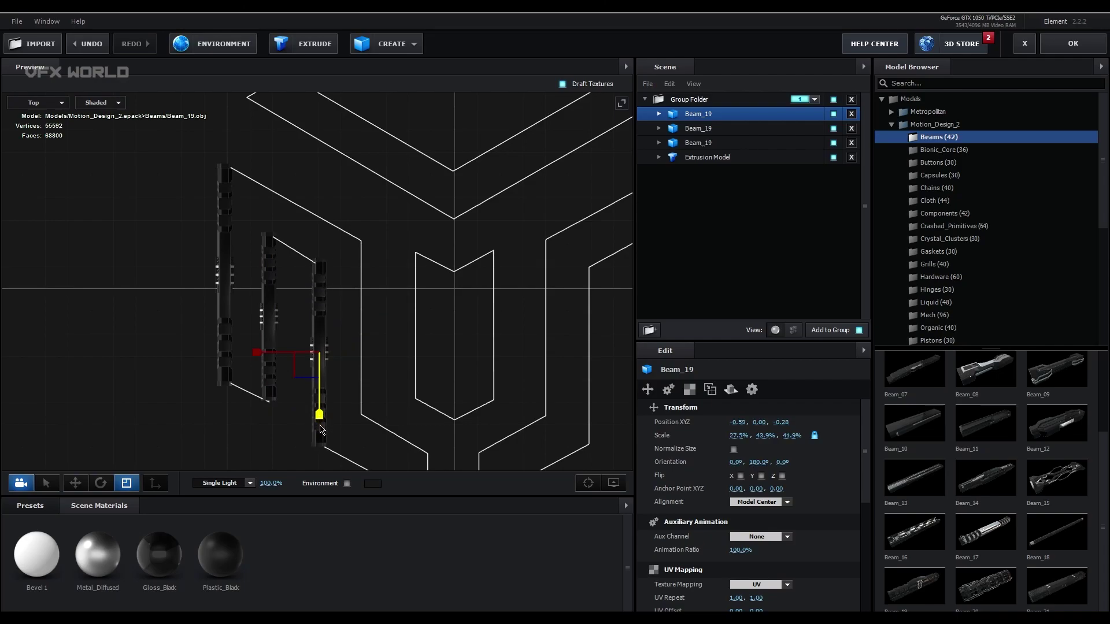
Place another beam copy on the fourth vertical edge at -0.41, 0.00, -0.17 and shorten its length scale to 40.8%.
{"action": "key", "text": "w"}
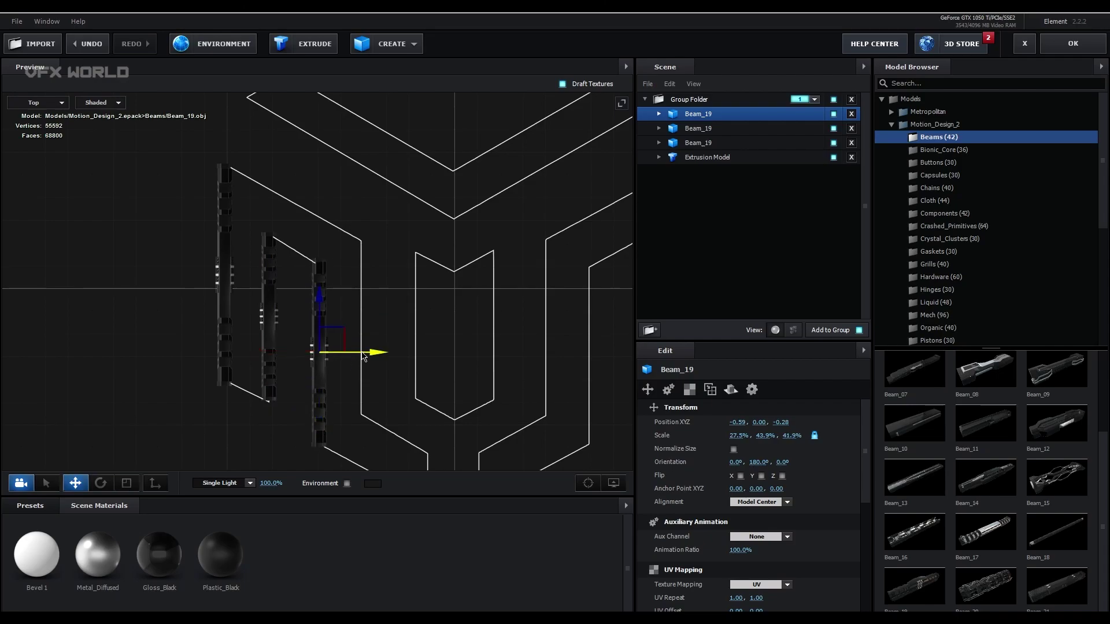
{"action": "left_click_drag", "start_coordinate": [362, 358], "coordinate": [405, 358]}
{"action": "left_click_drag", "start_coordinate": [360, 327], "coordinate": [368, 293]}
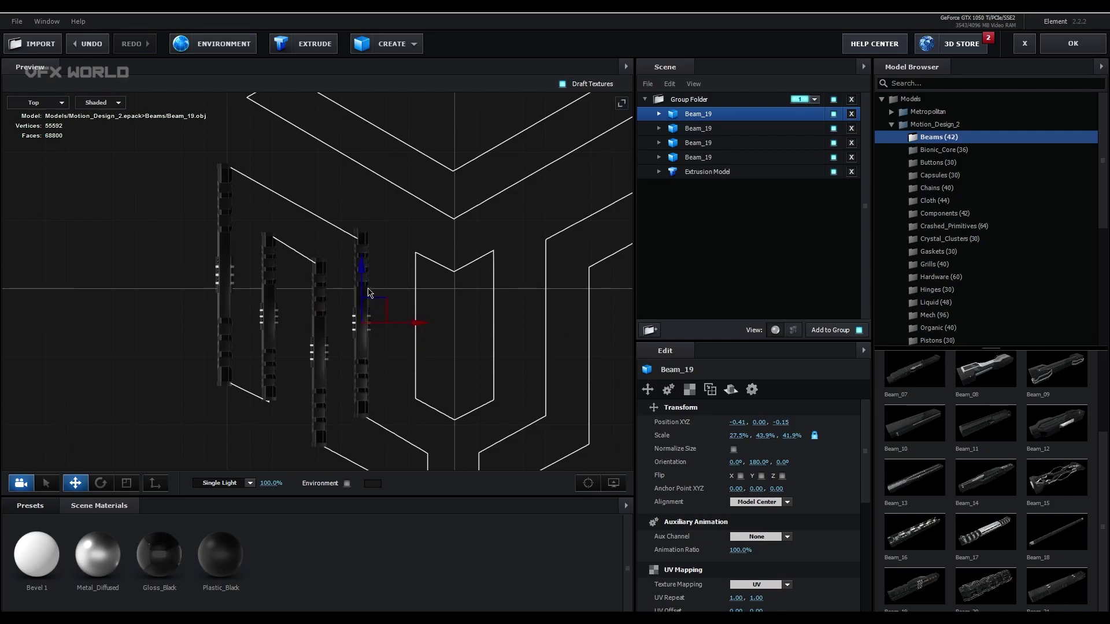
{"action": "key", "text": "r"}
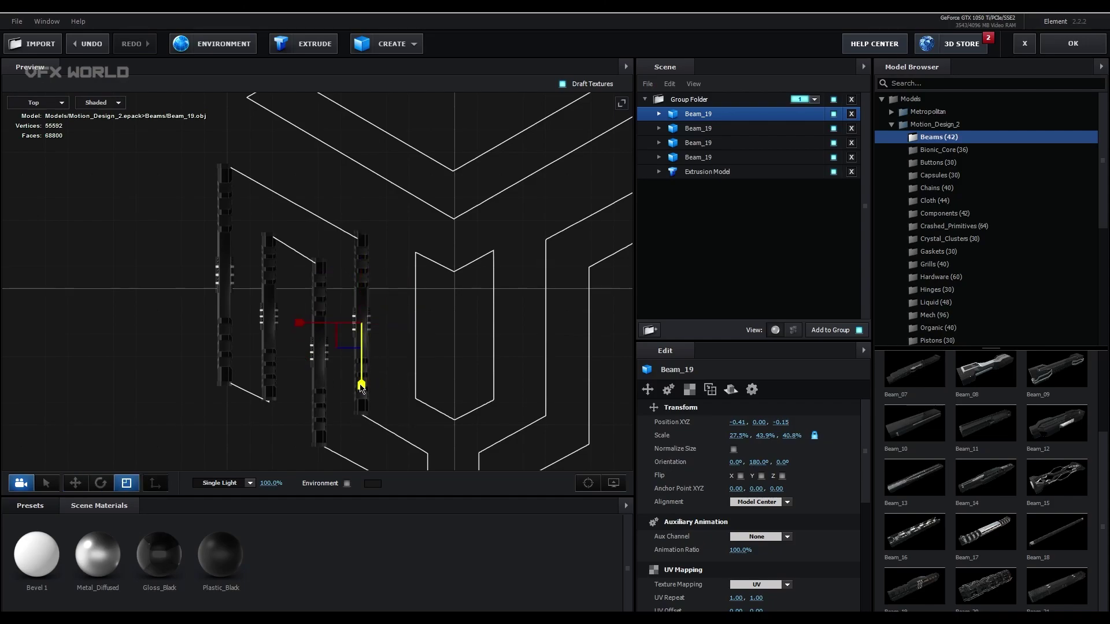
{"action": "key", "text": "w"}
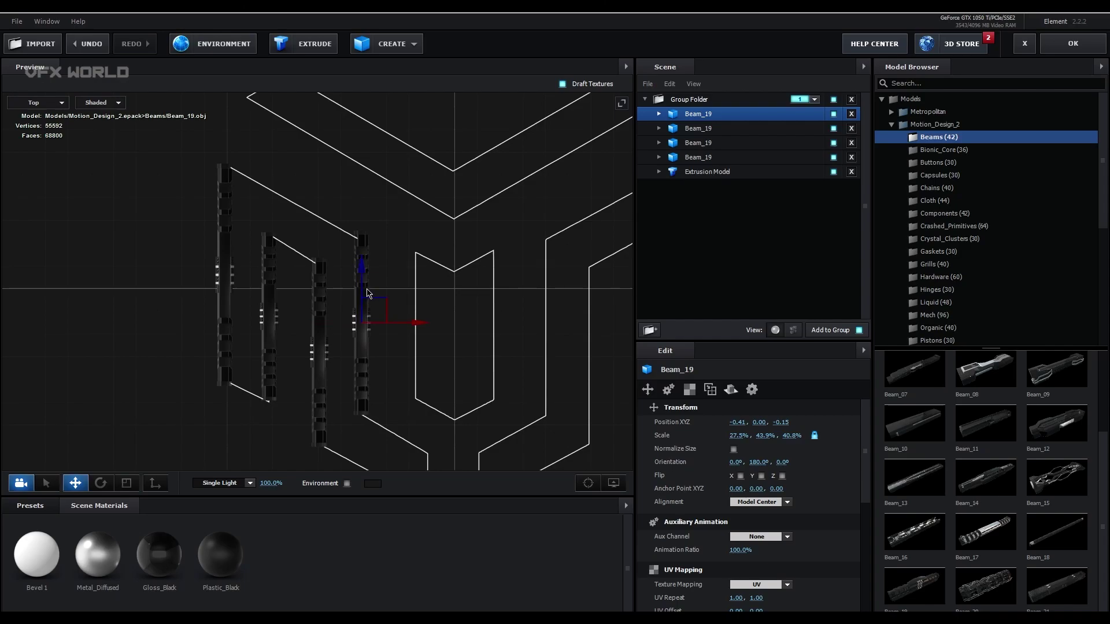
{"action": "left_click_drag", "start_coordinate": [333, 302], "coordinate": [335, 312]}
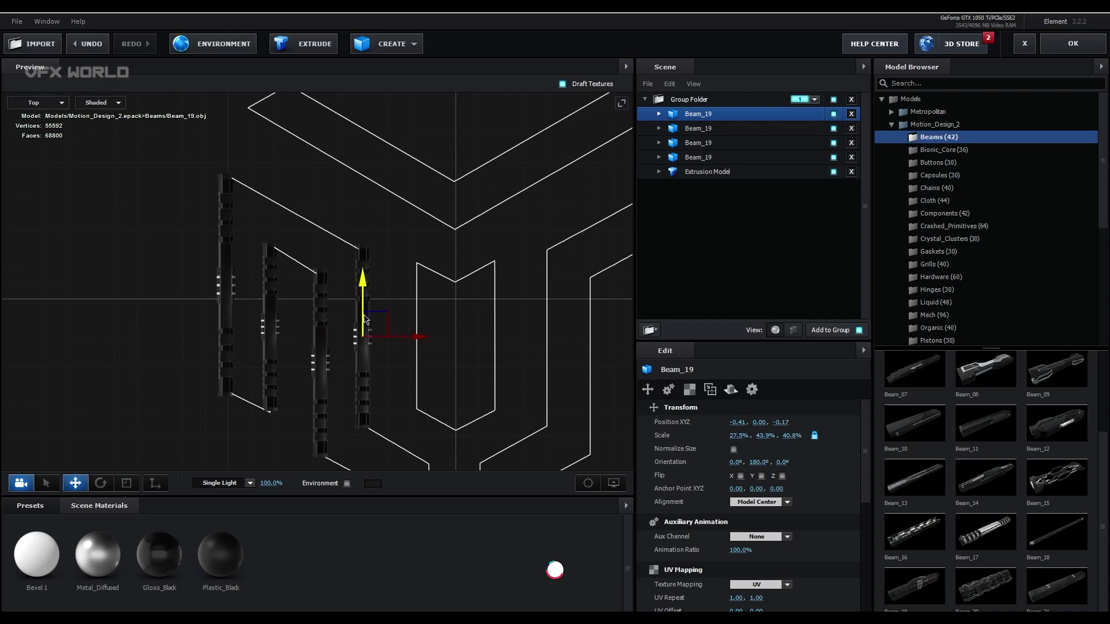
Duplicate the beam, rotate the copy diagonally to 180°, 294.7°, 180° and move it near the left shape's upper slanted edge.
{"action": "key", "text": "e"}
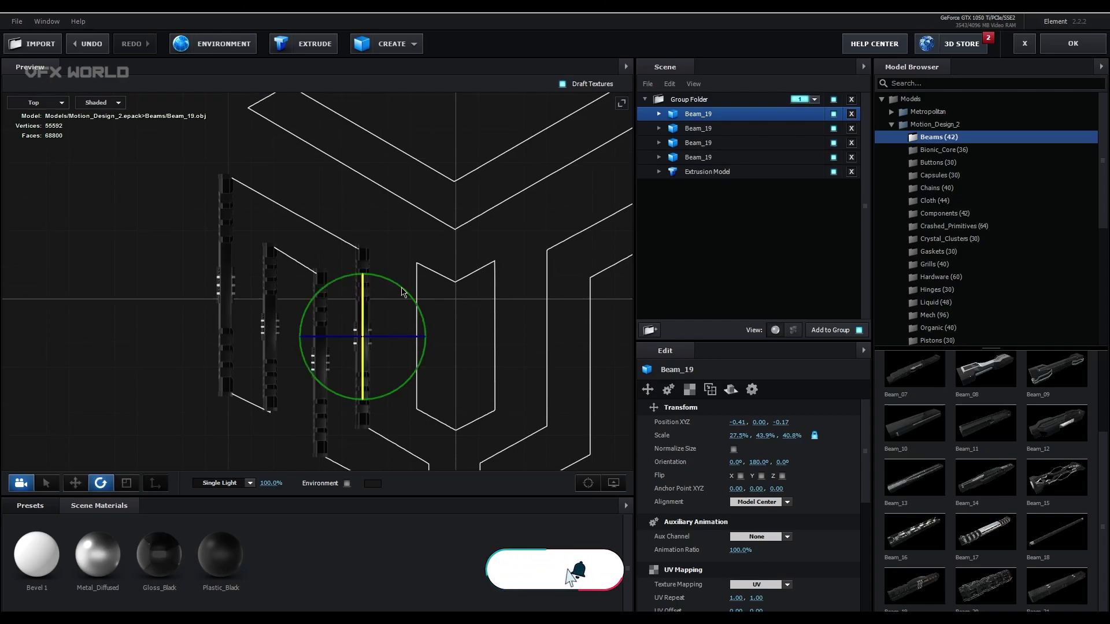
{"action": "key", "text": "ctrl+d"}
{"action": "left_click_drag", "start_coordinate": [413, 303], "coordinate": [335, 339]}
{"action": "key", "text": "w"}
{"action": "scroll", "coordinate": [316, 197], "scroll_direction": "up", "scroll_amount": 3}
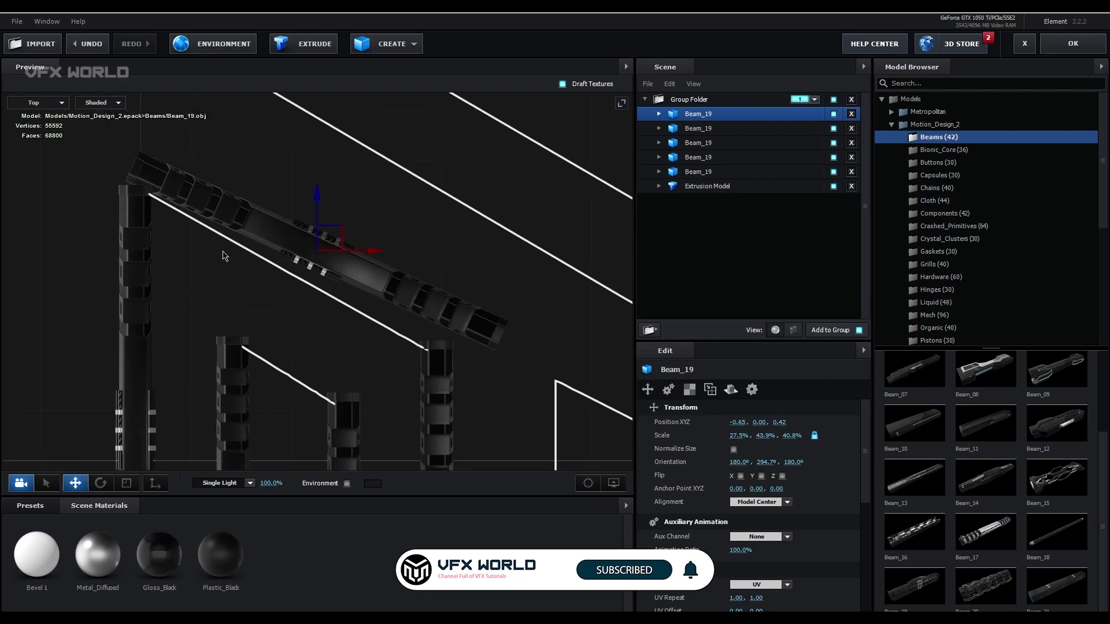
Align the diagonal beam with the slanted edge using orientation 180°, 299.1°, 180°, length scale 36.4% and position -0.71, 0.00, 0.38.
{"action": "key", "text": "e"}
{"action": "left_click_drag", "start_coordinate": [362, 207], "coordinate": [359, 220]}
{"action": "key", "text": "r"}
{"action": "left_click_drag", "start_coordinate": [370, 281], "coordinate": [309, 255]}
{"action": "key", "text": "w"}
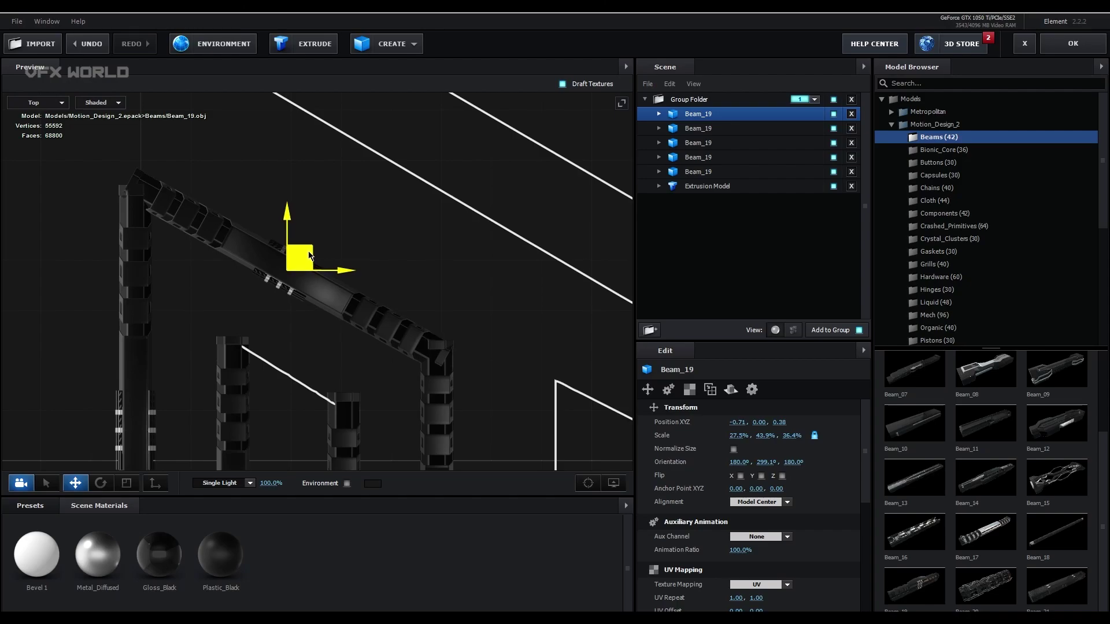
Select the Group Folder and hide the extrusion model to inspect the five beams alone in the Perspective view.
{"action": "left_click_drag", "start_coordinate": [307, 315], "coordinate": [329, 273]}
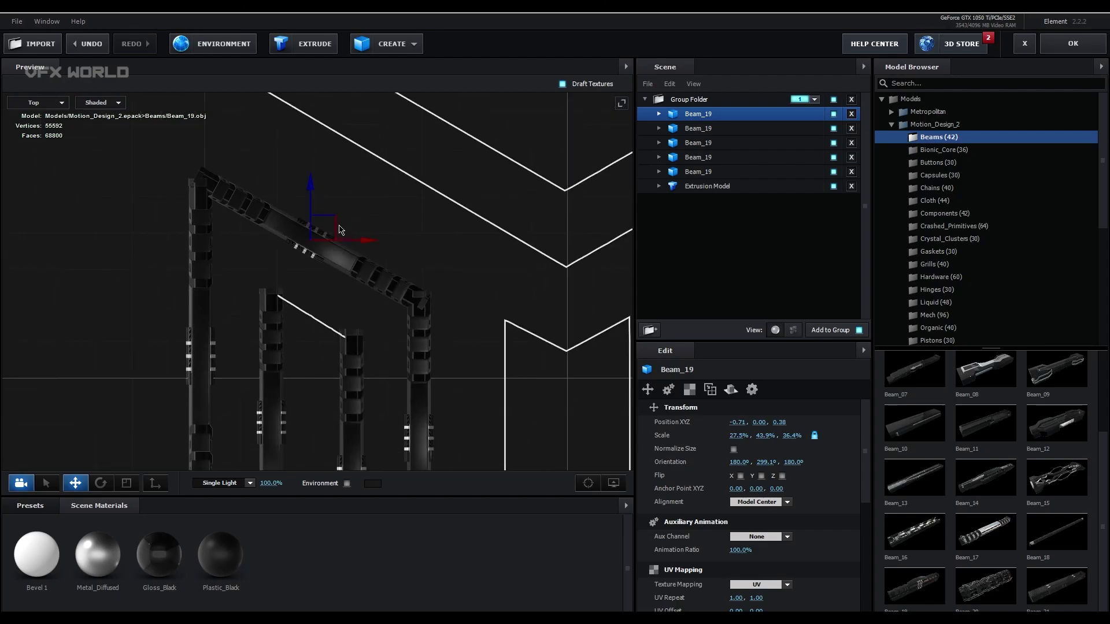
{"action": "left_click", "coordinate": [333, 316]}
{"action": "scroll", "coordinate": [329, 284], "scroll_direction": "down", "scroll_amount": 4}
{"action": "left_click_drag", "start_coordinate": [362, 319], "coordinate": [344, 266]}
{"action": "left_click_drag", "start_coordinate": [382, 369], "coordinate": [358, 324]}
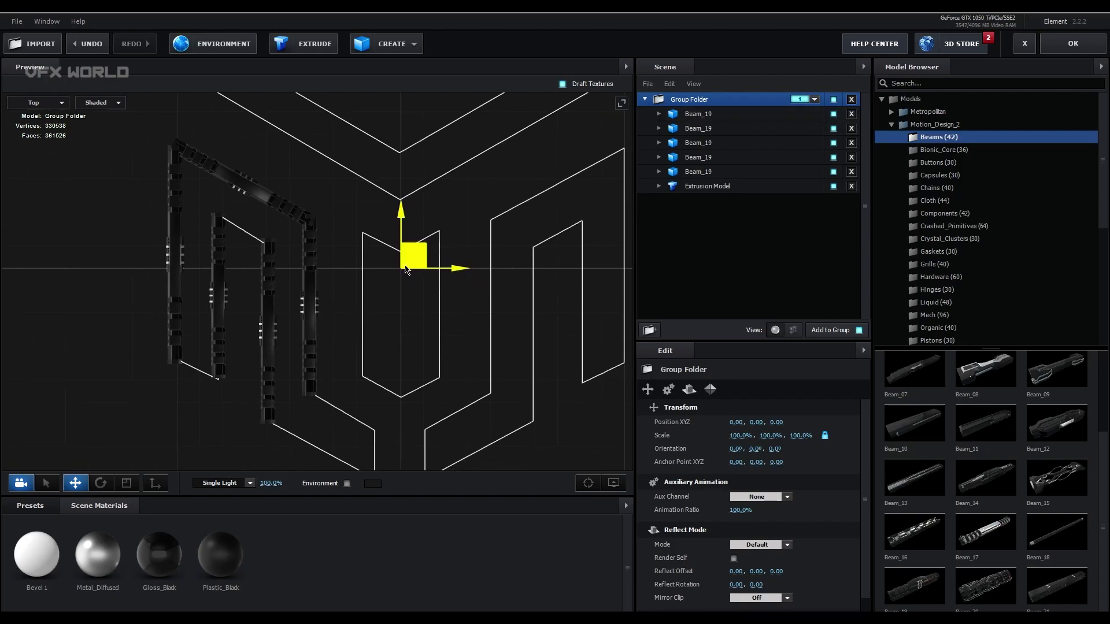
{"action": "left_click_drag", "start_coordinate": [392, 289], "coordinate": [338, 289]}
{"action": "left_click_drag", "start_coordinate": [397, 373], "coordinate": [368, 373]}
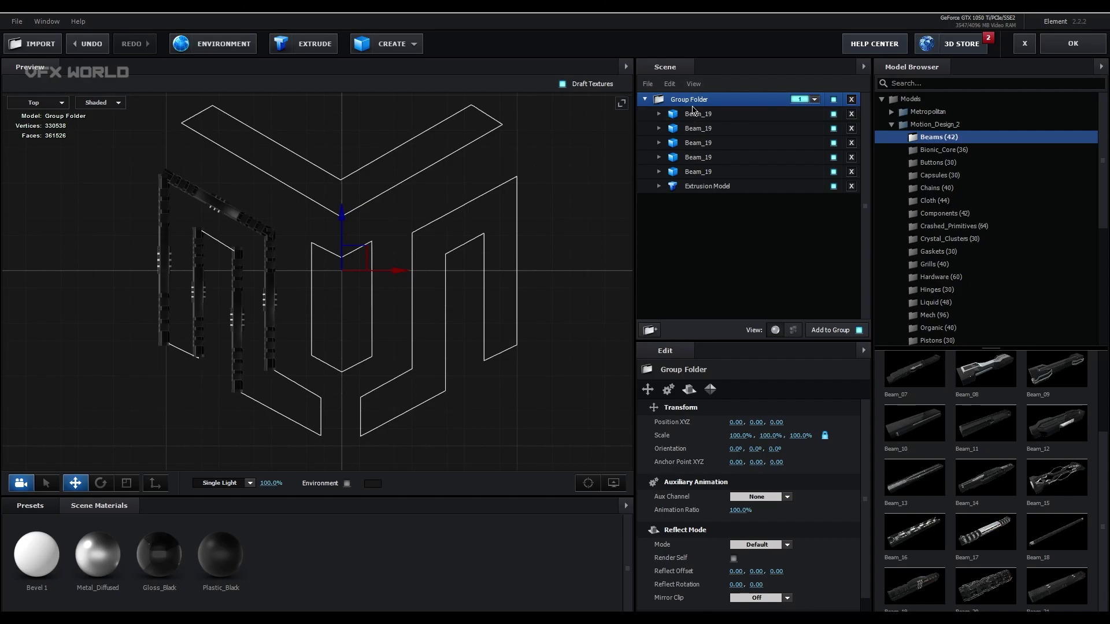
{"action": "left_click", "coordinate": [26, 107]}
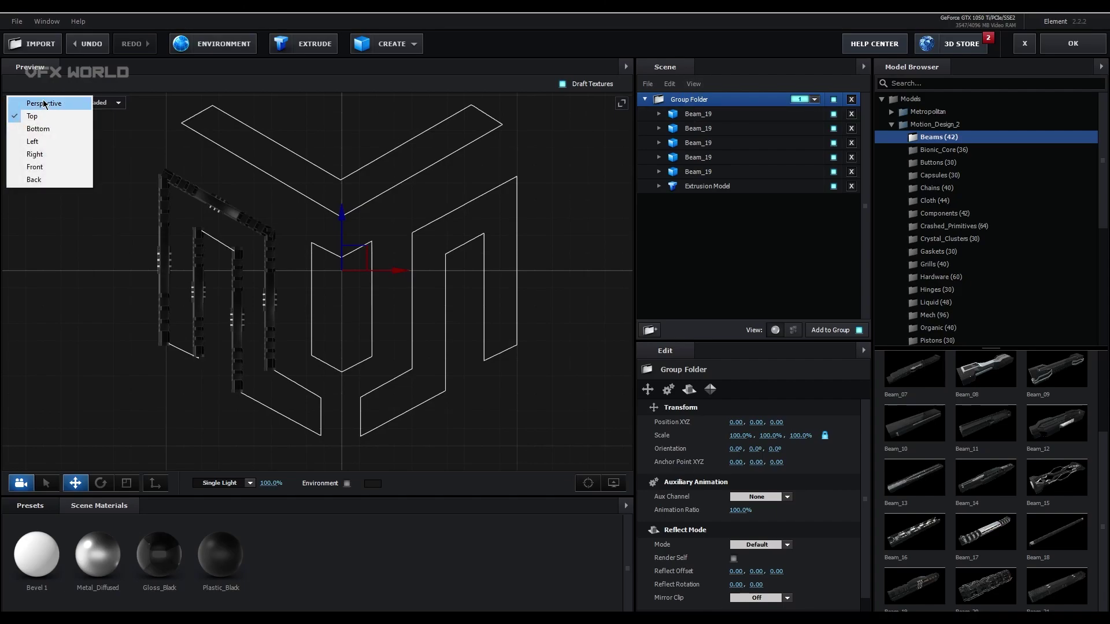
{"action": "left_click", "coordinate": [33, 103]}
{"action": "left_click_drag", "start_coordinate": [237, 281], "coordinate": [295, 286]}
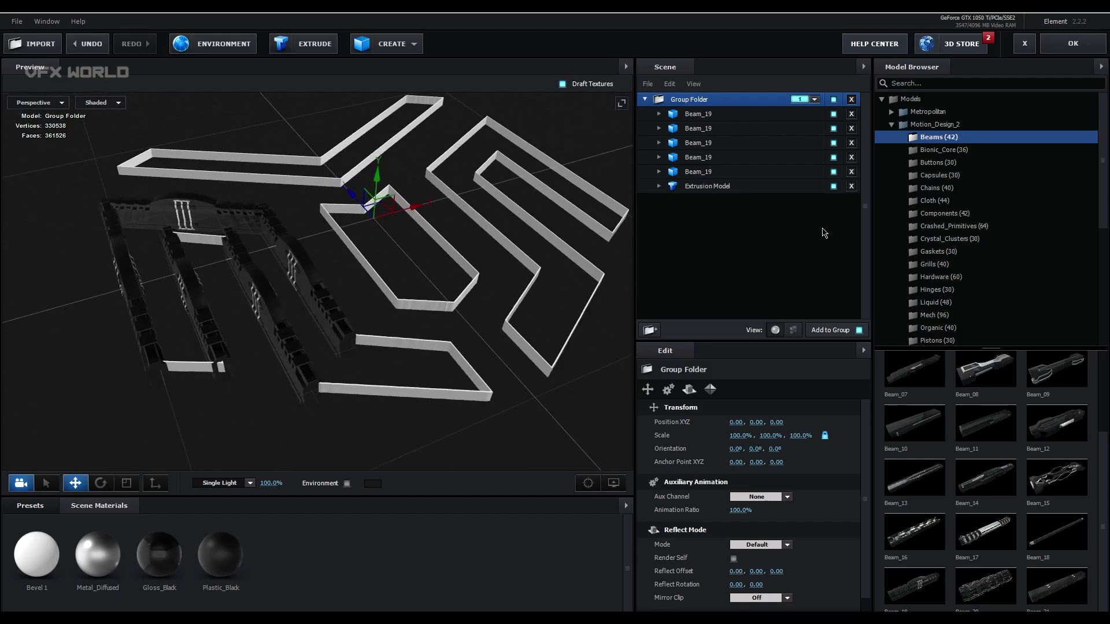
{"action": "left_click", "coordinate": [833, 186]}
{"action": "left_click_drag", "start_coordinate": [242, 322], "coordinate": [246, 348]}
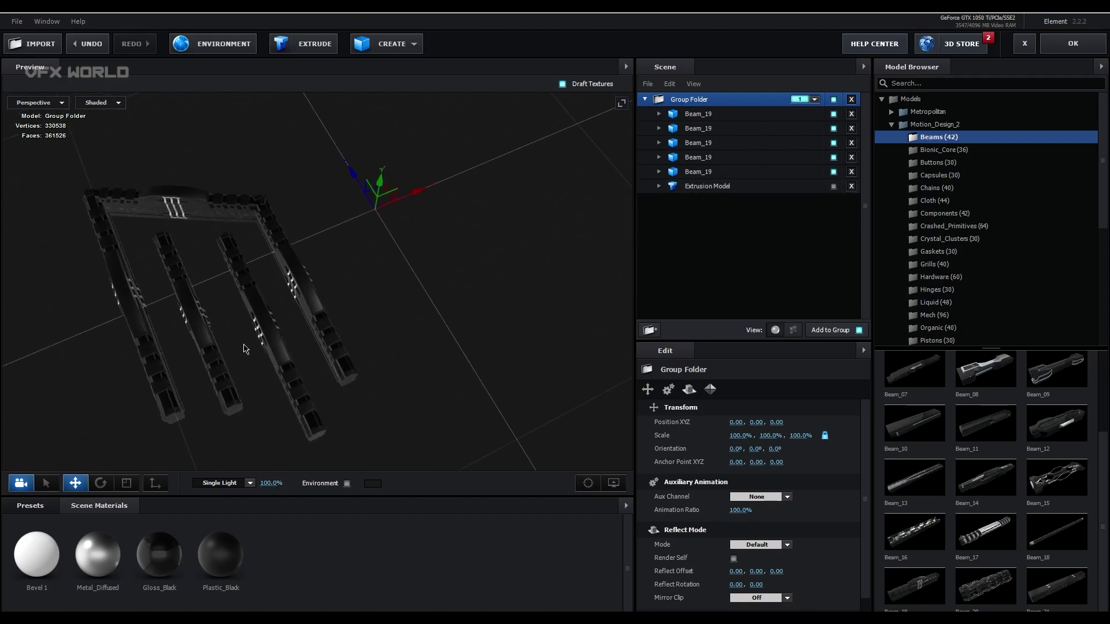
Turn on Group Symmetry along the X axis for the Group Folder.
{"action": "left_click", "coordinate": [711, 394]}
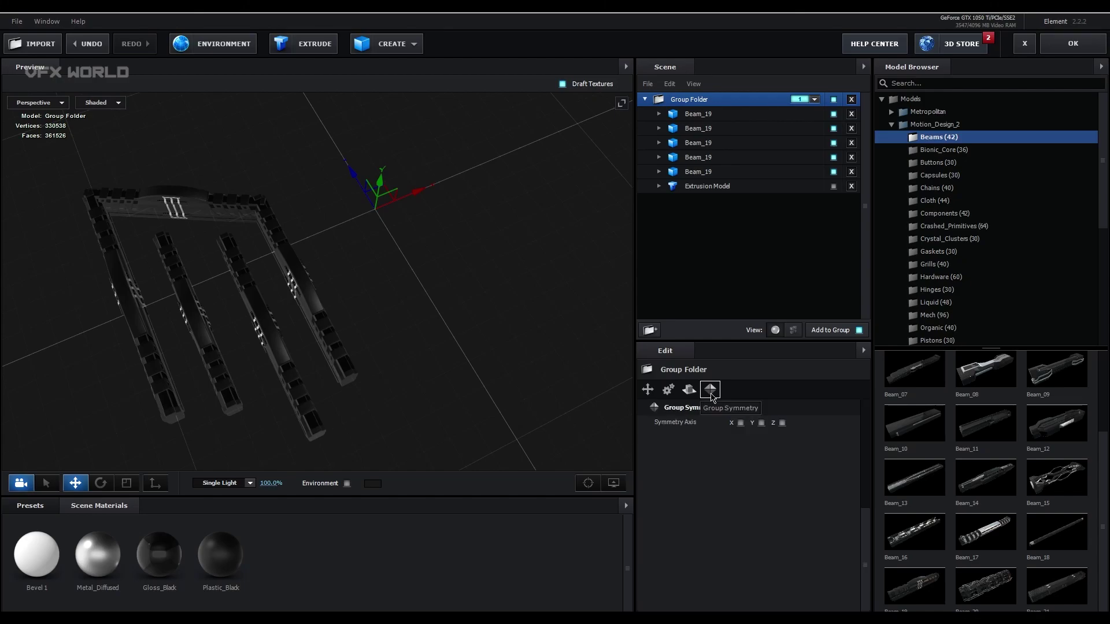
{"action": "left_click", "coordinate": [740, 423]}
{"action": "scroll", "coordinate": [460, 295], "scroll_direction": "down", "scroll_amount": 3}
{"action": "left_click_drag", "start_coordinate": [463, 292], "coordinate": [435, 314]}
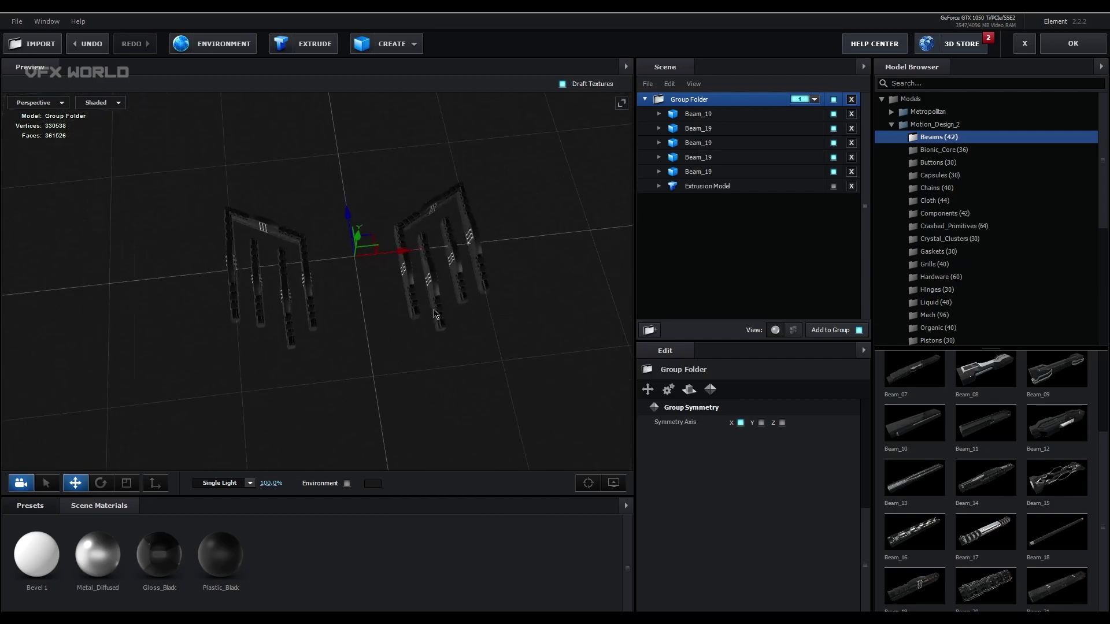
Show the extrusion model again and return the preview to the Top view, focused on the left beams.
{"action": "left_click", "coordinate": [834, 187]}
{"action": "left_click", "coordinate": [52, 102]}
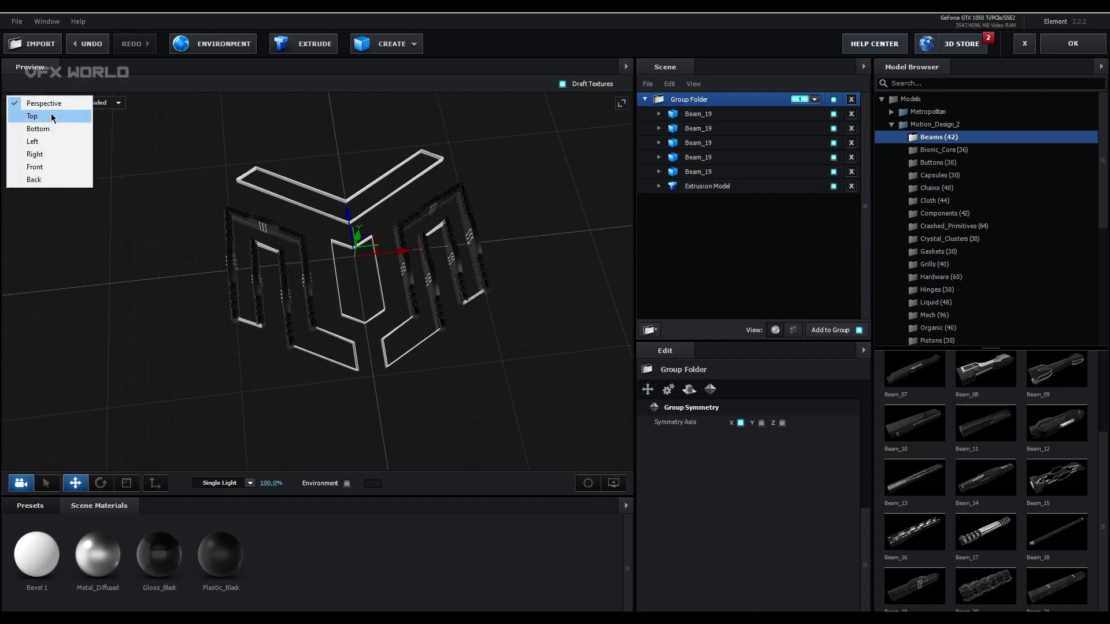
{"action": "left_click", "coordinate": [51, 113]}
{"action": "scroll", "coordinate": [231, 267], "scroll_direction": "up", "scroll_amount": 5}
{"action": "scroll", "coordinate": [231, 267], "scroll_direction": "up", "scroll_amount": 3}
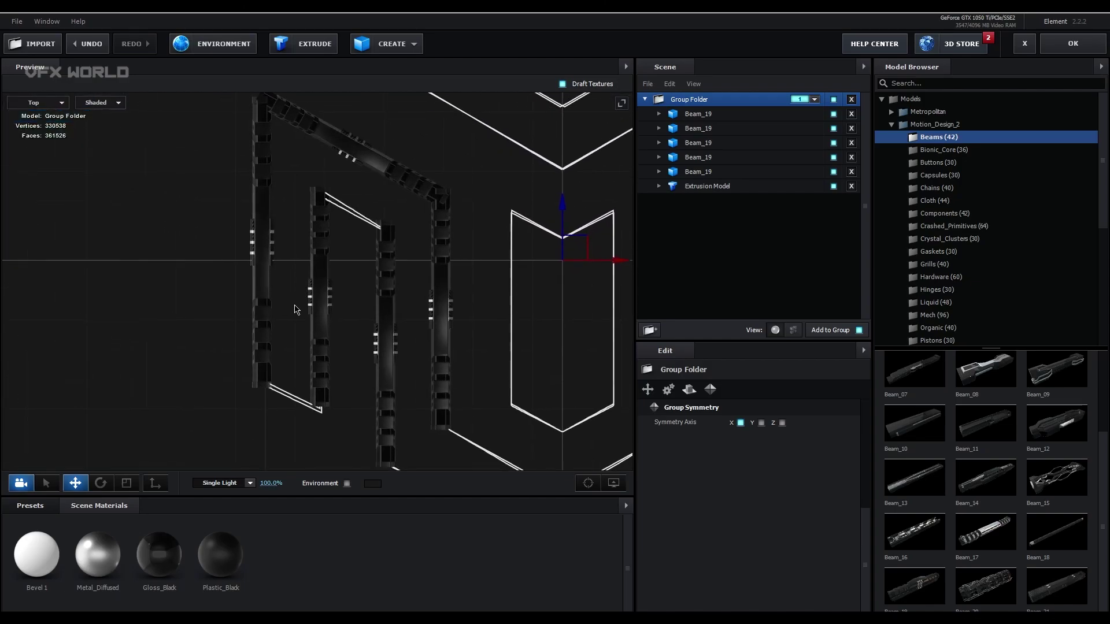
{"action": "scroll", "coordinate": [980, 451], "scroll_direction": "up", "scroll_amount": 2}
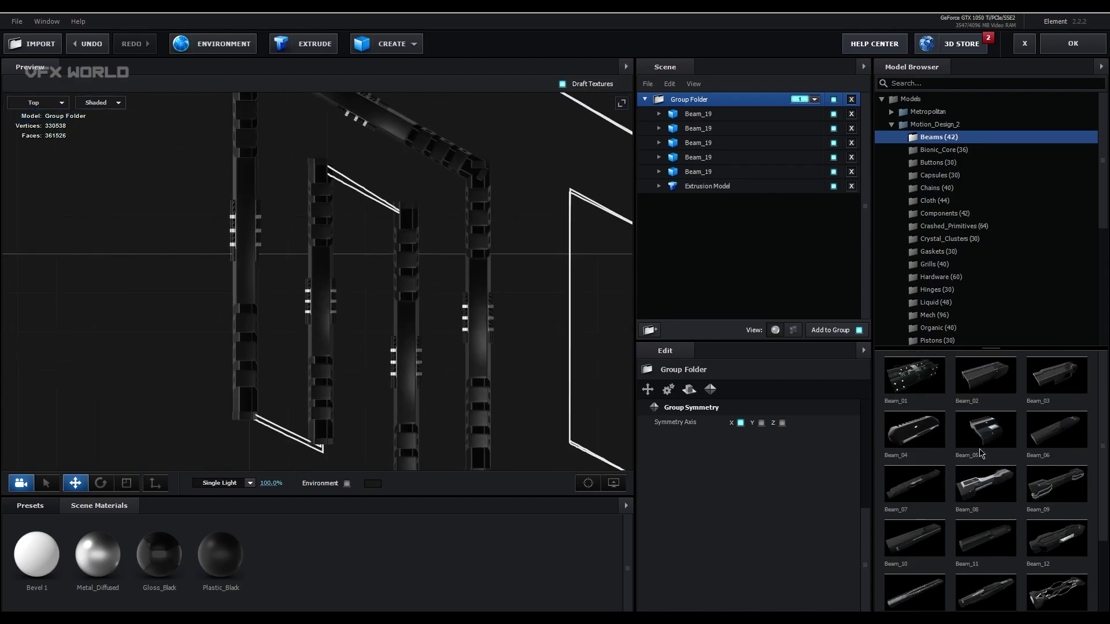
Add the Beam_08 model from the Beams library to the Group Folder and scale it uniformly to 40%.
{"action": "scroll", "coordinate": [969, 456], "scroll_direction": "down", "scroll_amount": 1}
{"action": "left_click", "coordinate": [986, 444]}
{"action": "scroll", "coordinate": [381, 334], "scroll_direction": "down", "scroll_amount": 1}
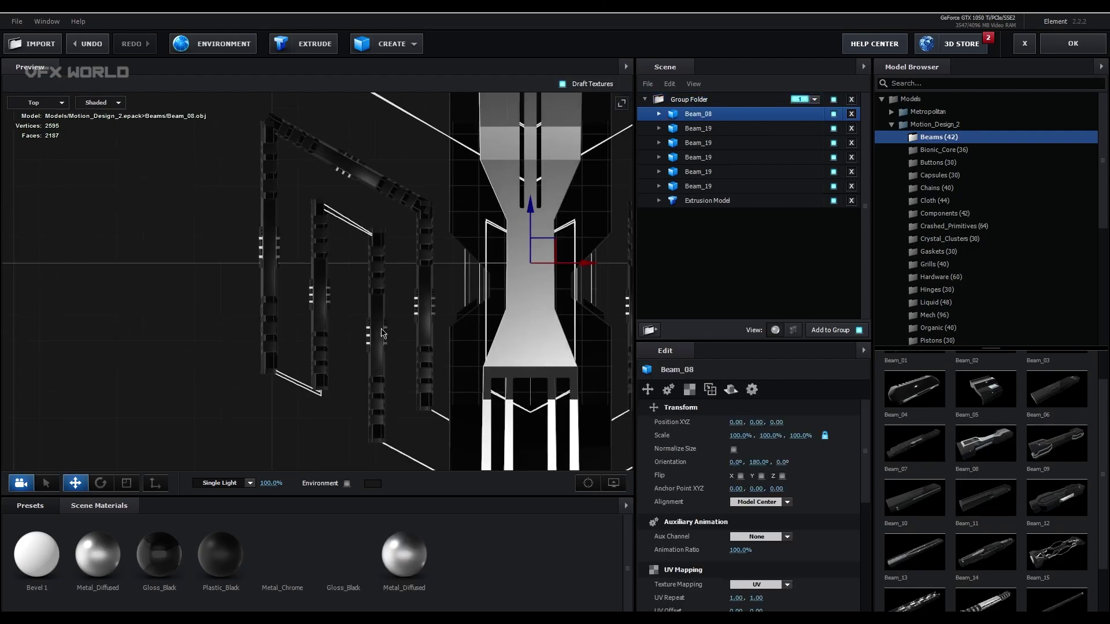
{"action": "key", "text": "e"}
{"action": "key", "text": "r"}
{"action": "left_click_drag", "start_coordinate": [531, 266], "coordinate": [411, 566]}
{"action": "key", "text": "w"}
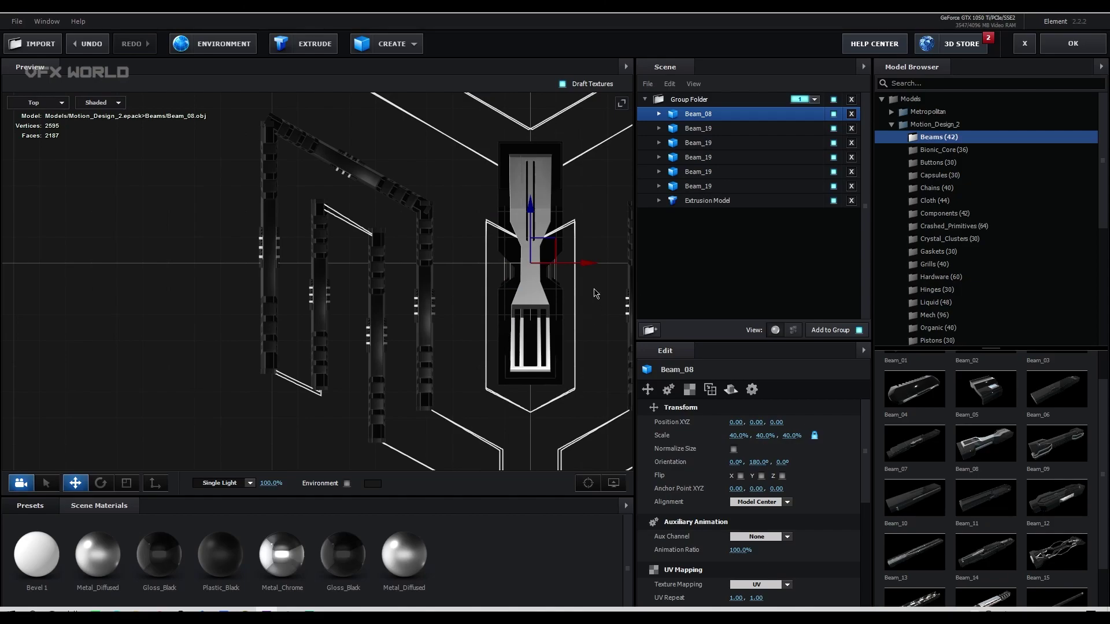
Fit Beam_08 between the two outermost vertical beams at position -0.90, 0.00, -0.06 with a uniform scale of 32.5%.
{"action": "left_click_drag", "start_coordinate": [577, 267], "coordinate": [344, 270]}
{"action": "left_click_drag", "start_coordinate": [433, 321], "coordinate": [287, 311]}
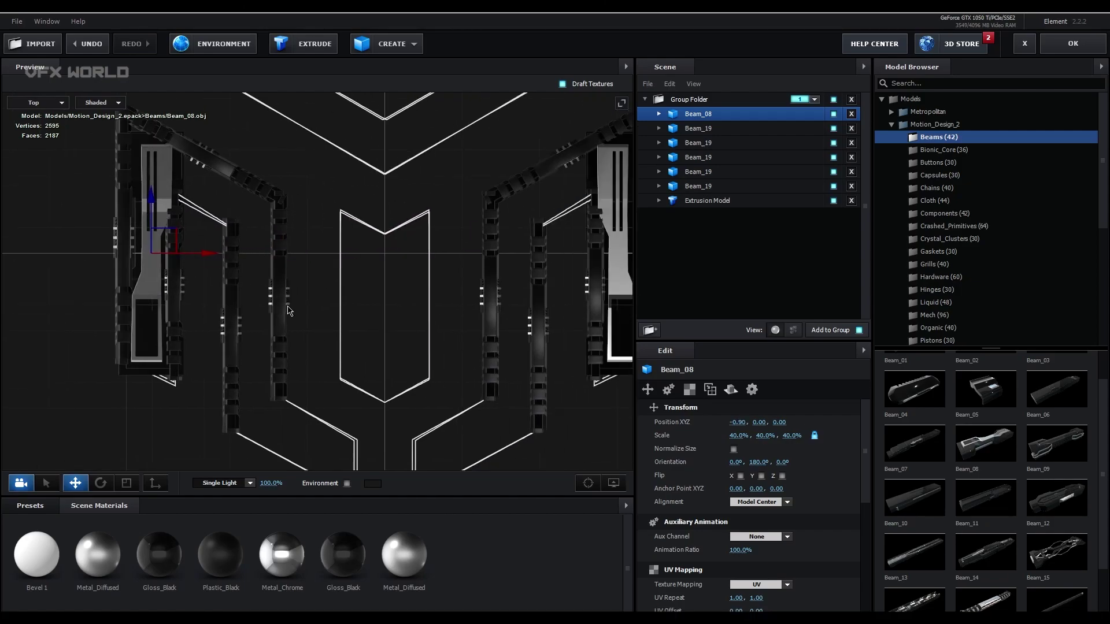
{"action": "key", "text": "e"}
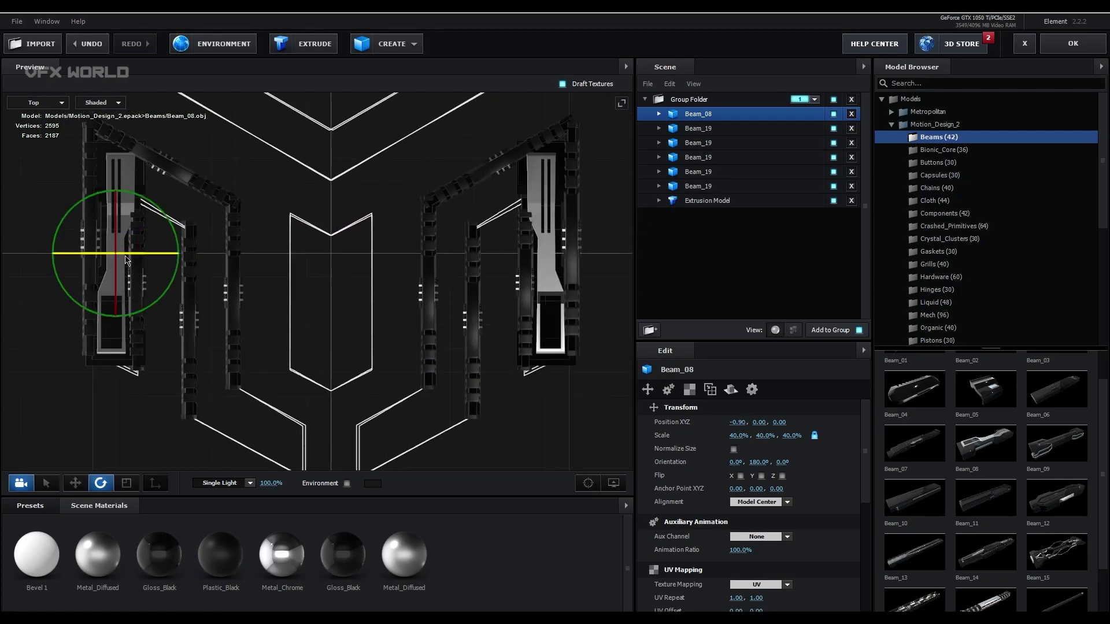
{"action": "key", "text": "r"}
{"action": "left_click_drag", "start_coordinate": [113, 257], "coordinate": [100, 277]}
{"action": "key", "text": "w"}
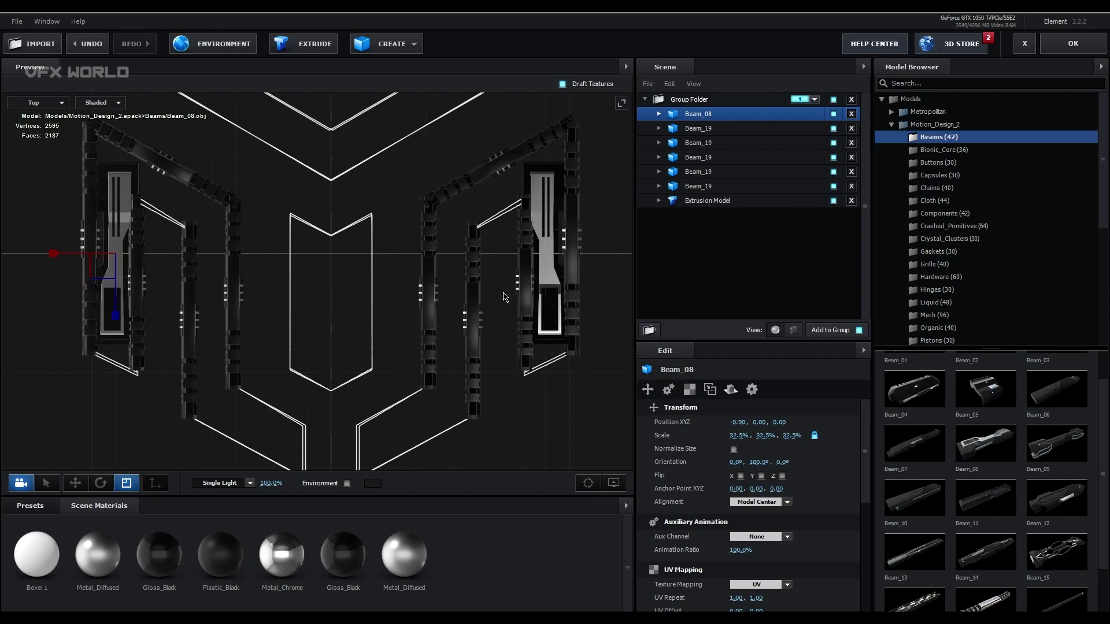
{"action": "left_click_drag", "start_coordinate": [115, 222], "coordinate": [118, 236]}
{"action": "scroll", "coordinate": [230, 231], "scroll_direction": "down", "scroll_amount": 2}
{"action": "scroll", "coordinate": [216, 186], "scroll_direction": "down", "scroll_amount": 2}
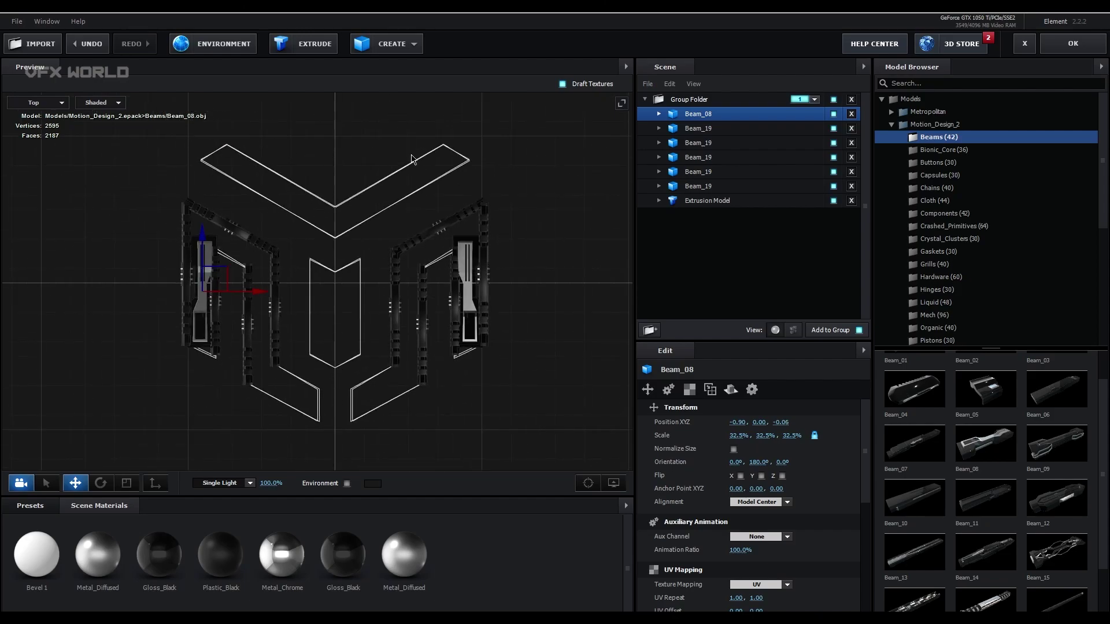
{"action": "scroll", "coordinate": [230, 236], "scroll_direction": "up", "scroll_amount": 2}
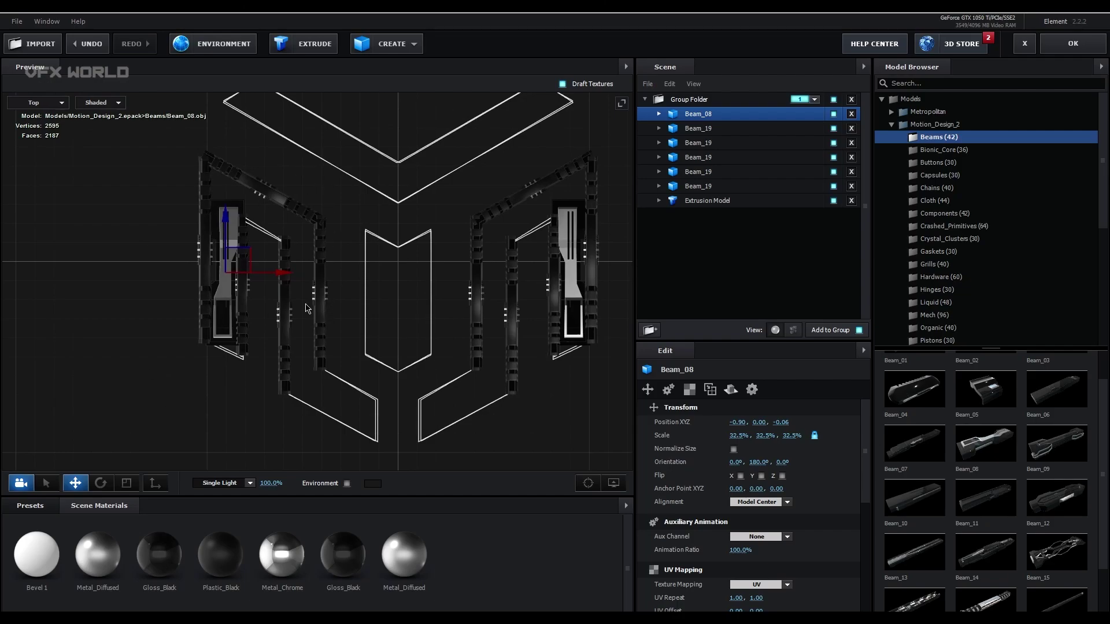
{"action": "scroll", "coordinate": [305, 309], "scroll_direction": "up", "scroll_amount": 1}
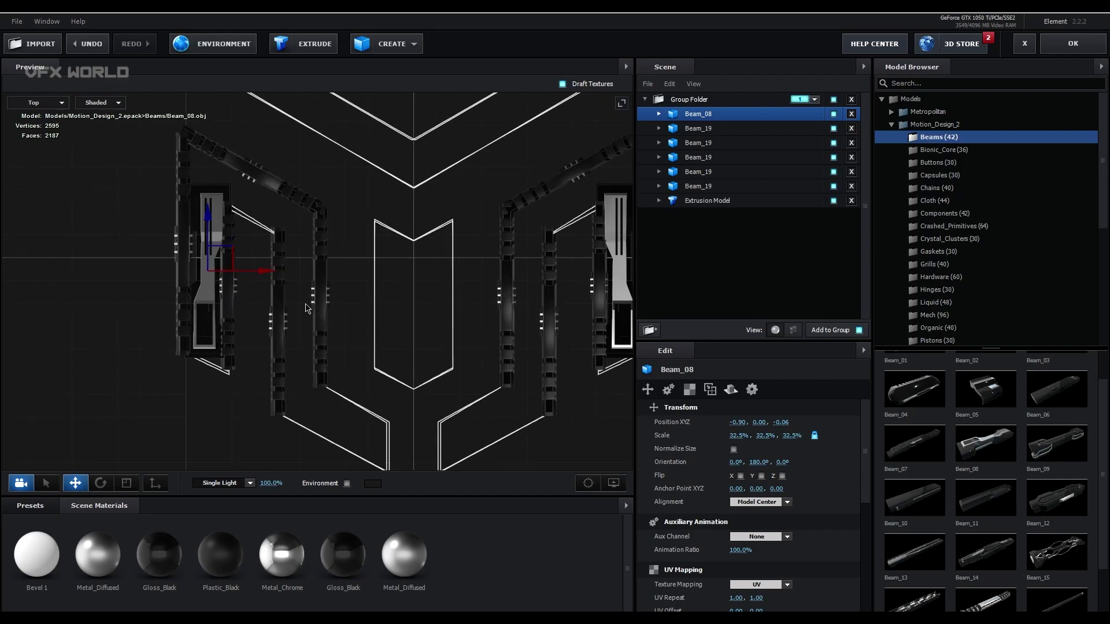
{"action": "scroll", "coordinate": [343, 295], "scroll_direction": "down", "scroll_amount": 1}
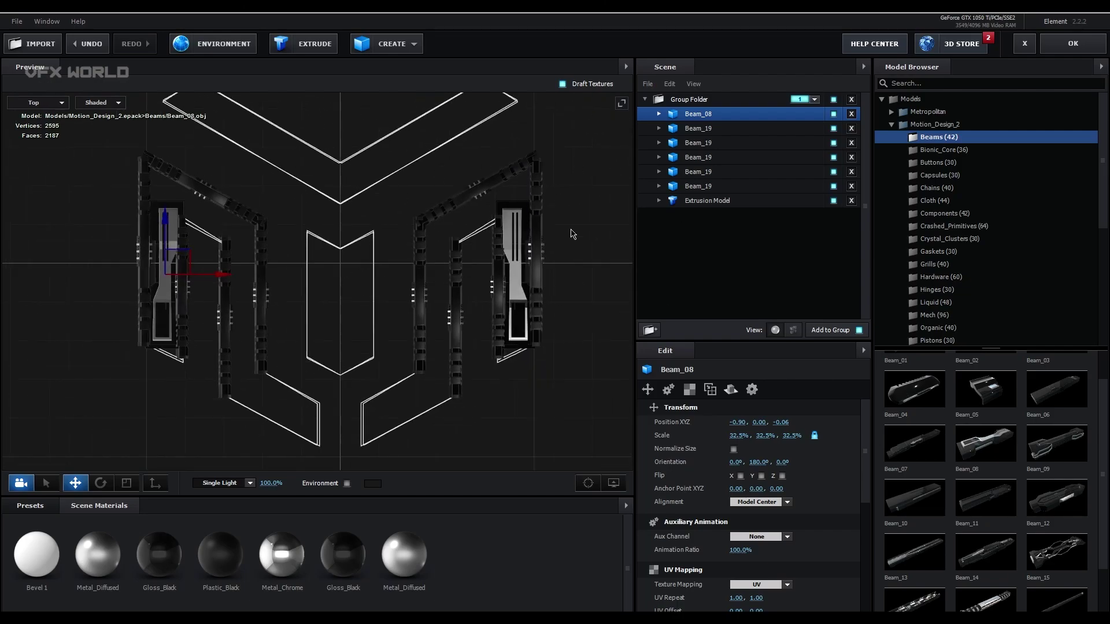
{"action": "scroll", "coordinate": [409, 297], "scroll_direction": "down", "scroll_amount": 1}
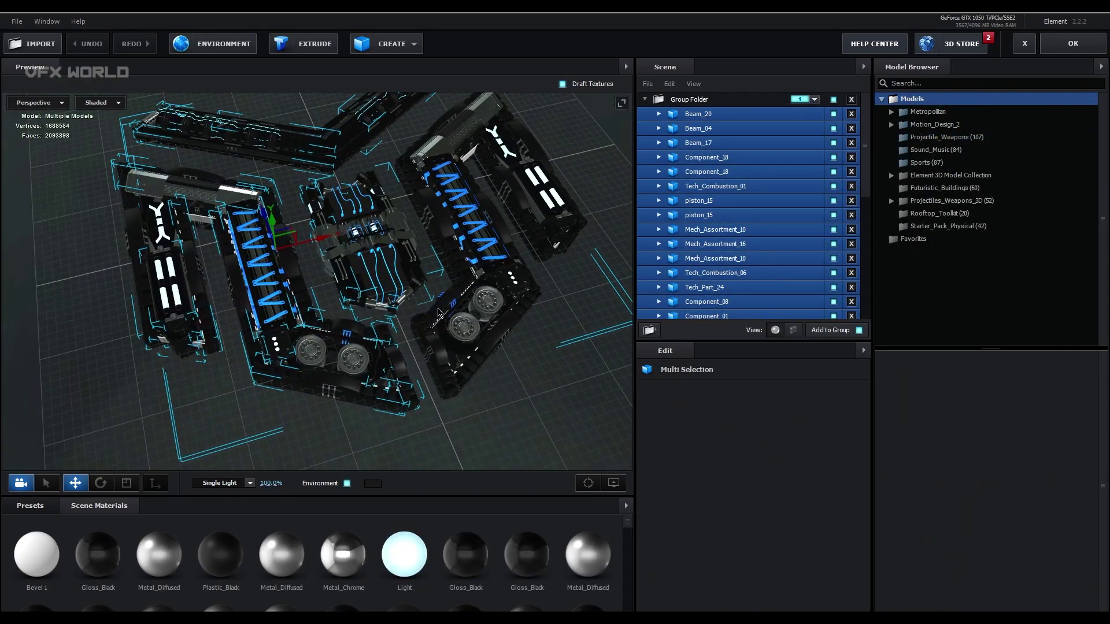
Switch the preview of the finished logo assembly to the Top view and frame the whole logo.
{"action": "left_click", "coordinate": [34, 103]}
{"action": "left_click", "coordinate": [40, 118]}
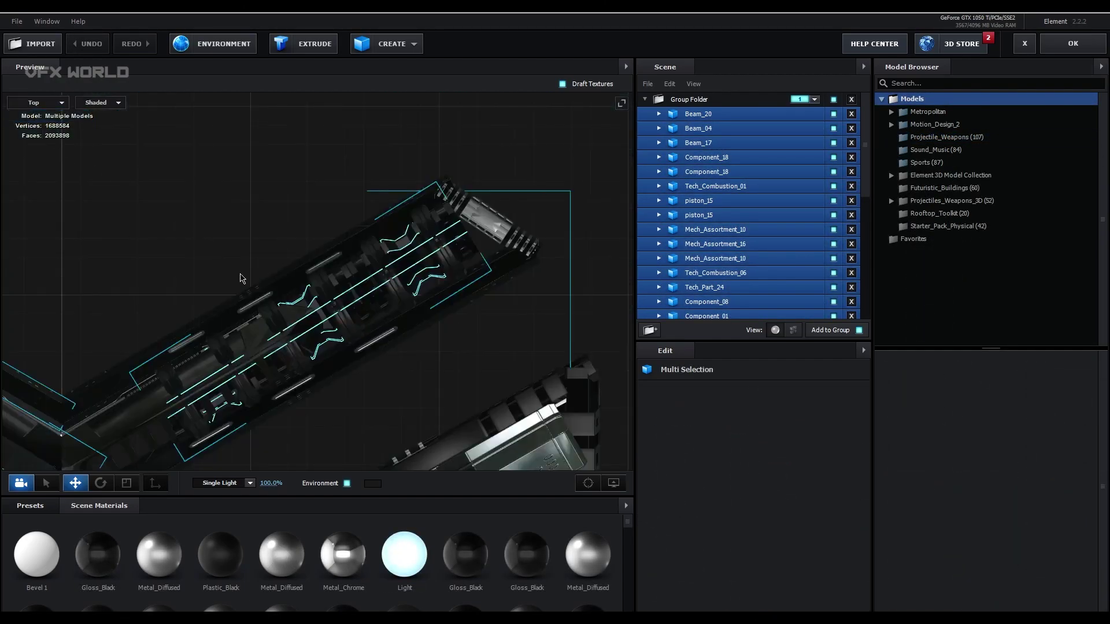
{"action": "scroll", "coordinate": [272, 202], "scroll_direction": "up", "scroll_amount": 4}
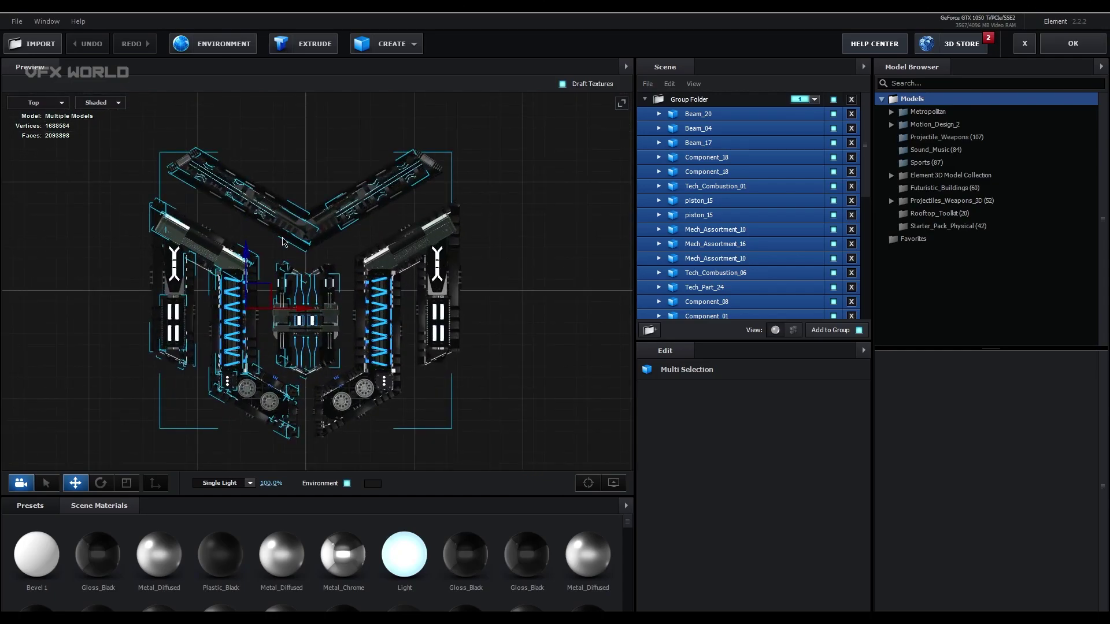
Hide the Bevel 1 material of the Extrusion Model, keep all models shown and collapse the Extrusion Model entry.
{"action": "scroll", "coordinate": [682, 214], "scroll_direction": "down", "scroll_amount": 10}
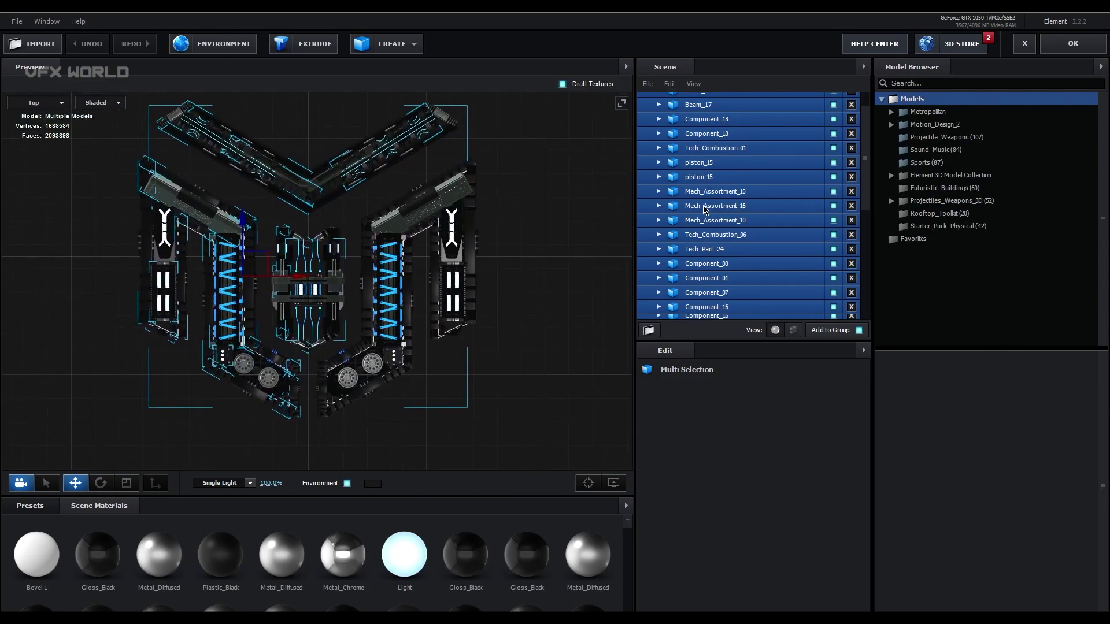
{"action": "scroll", "coordinate": [715, 274], "scroll_direction": "up", "scroll_amount": 5}
{"action": "scroll", "coordinate": [716, 276], "scroll_direction": "down", "scroll_amount": 5}
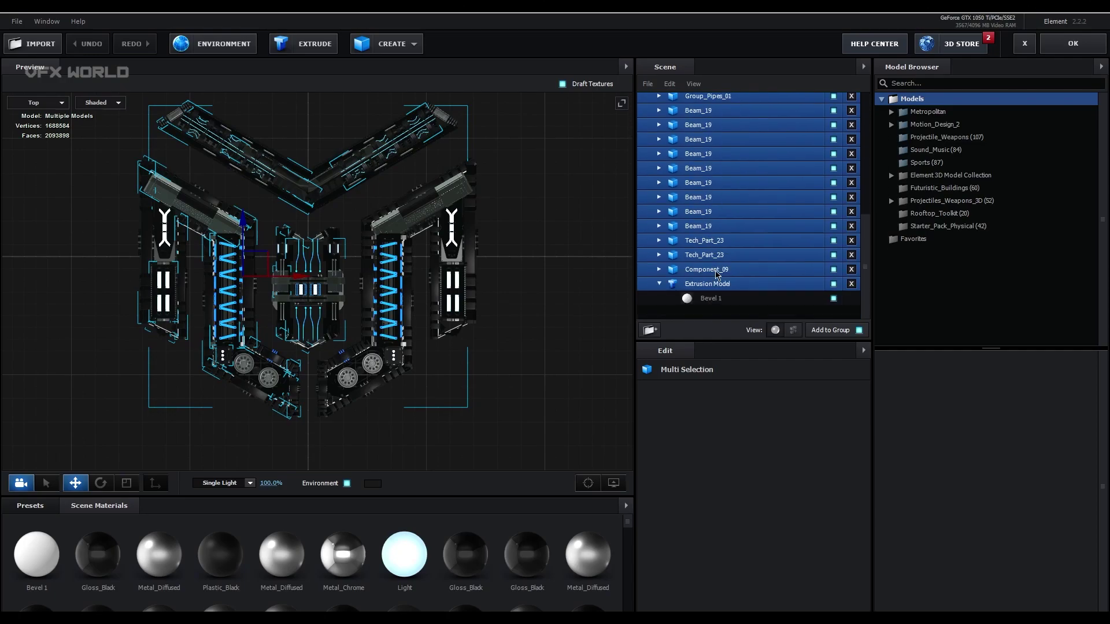
{"action": "left_click", "coordinate": [834, 284]}
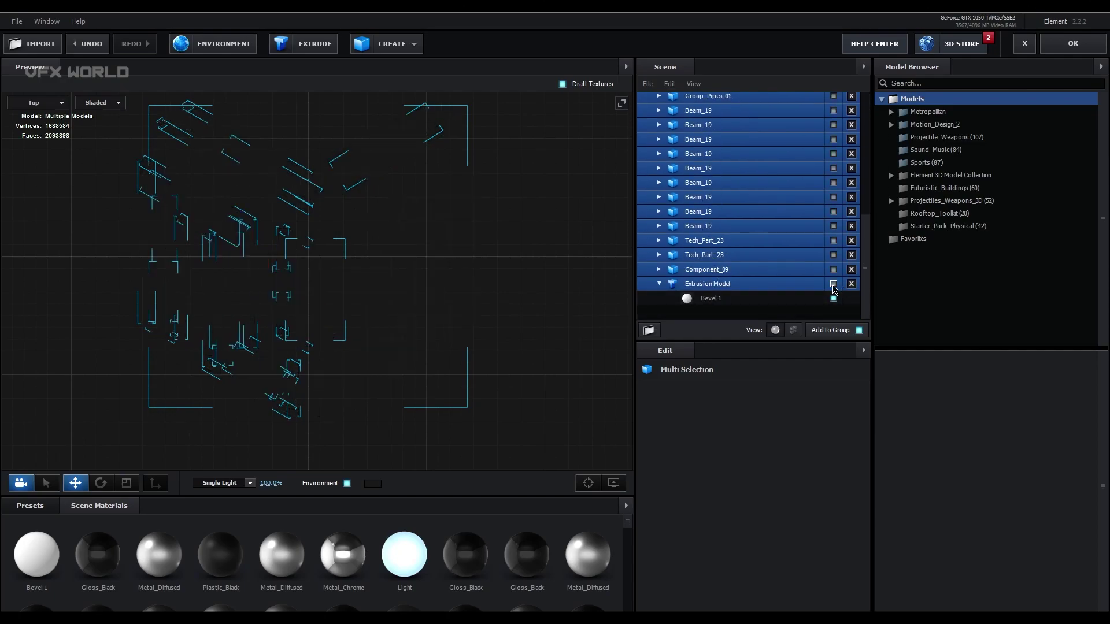
{"action": "left_click", "coordinate": [833, 285]}
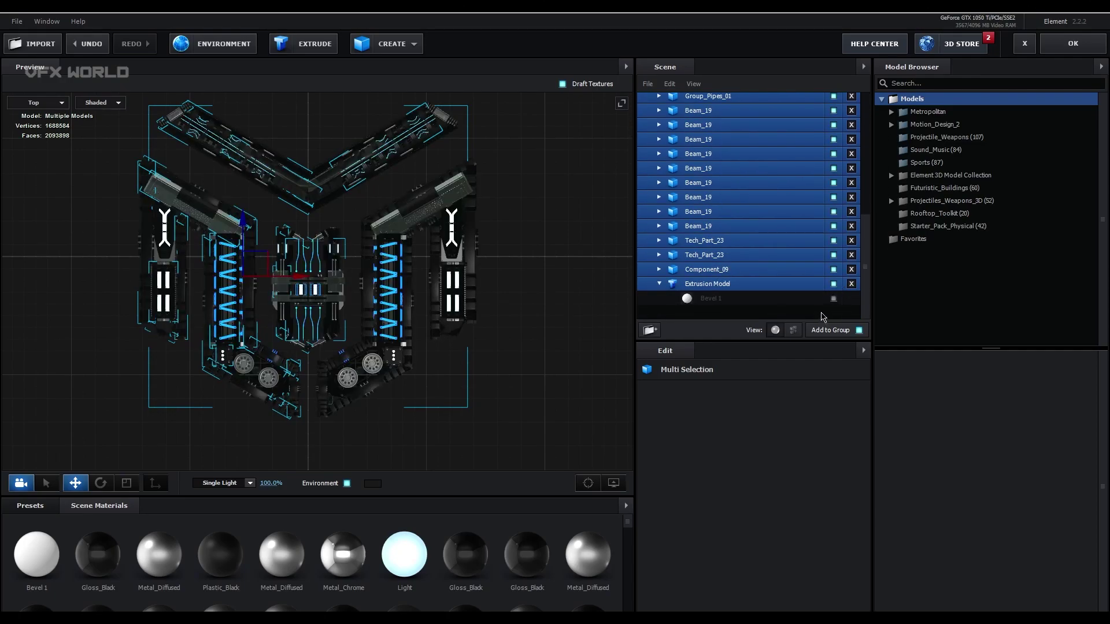
{"action": "left_click", "coordinate": [663, 284]}
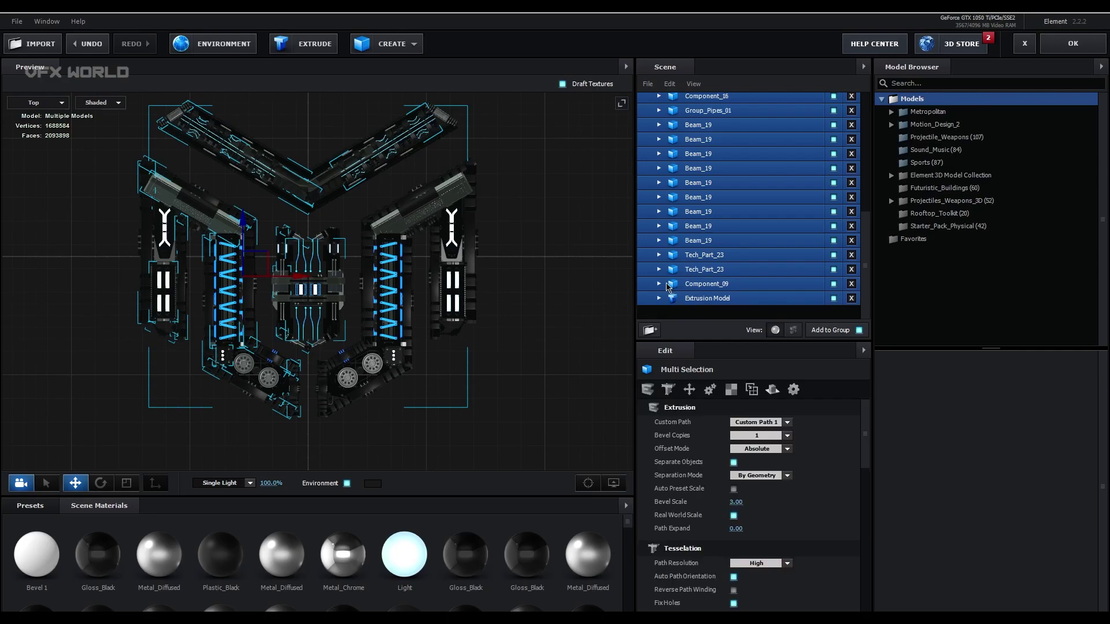
Examine the pistons, cables, beams and mechanical parts of the assembled logo up close in the Top view.
{"action": "scroll", "coordinate": [357, 333], "scroll_direction": "up", "scroll_amount": 3}
{"action": "mouse_move", "coordinate": [357, 334]}
{"action": "left_mouse_down"}
{"action": "mouse_move", "coordinate": [380, 333]}
{"action": "mouse_move", "coordinate": [354, 338]}
{"action": "left_mouse_up"}
{"action": "scroll", "coordinate": [126, 329], "scroll_direction": "up", "scroll_amount": 3}
{"action": "left_click_drag", "start_coordinate": [124, 314], "coordinate": [292, 306]}
{"action": "scroll", "coordinate": [293, 310], "scroll_direction": "up", "scroll_amount": 1}
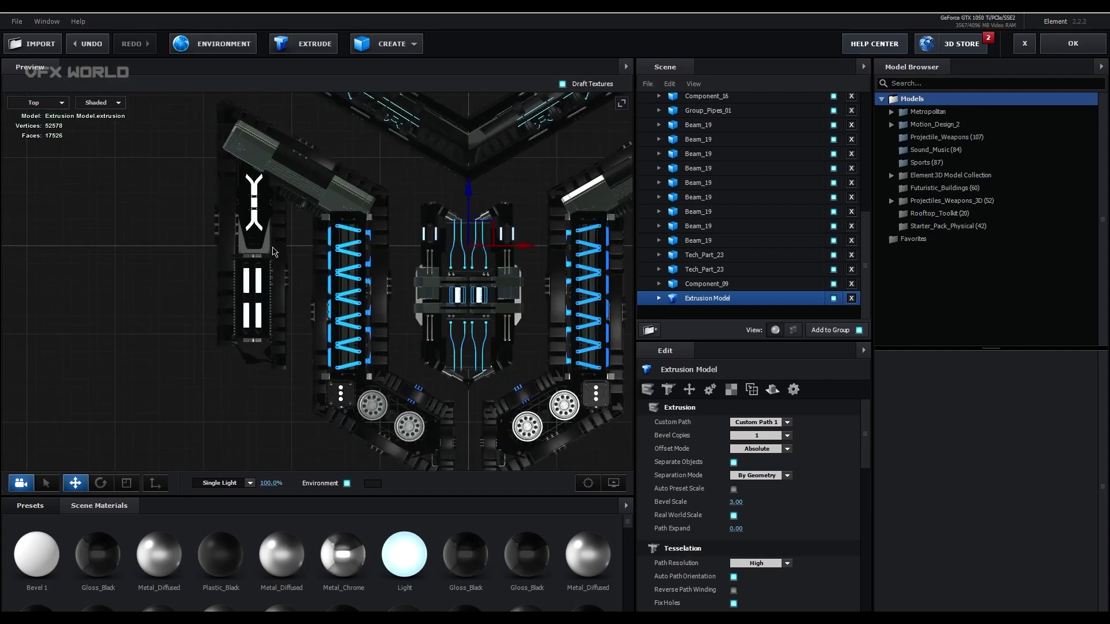
{"action": "left_click_drag", "start_coordinate": [556, 398], "coordinate": [331, 350]}
{"action": "scroll", "coordinate": [420, 292], "scroll_direction": "down", "scroll_amount": 1}
{"action": "scroll", "coordinate": [330, 350], "scroll_direction": "down", "scroll_amount": 1}
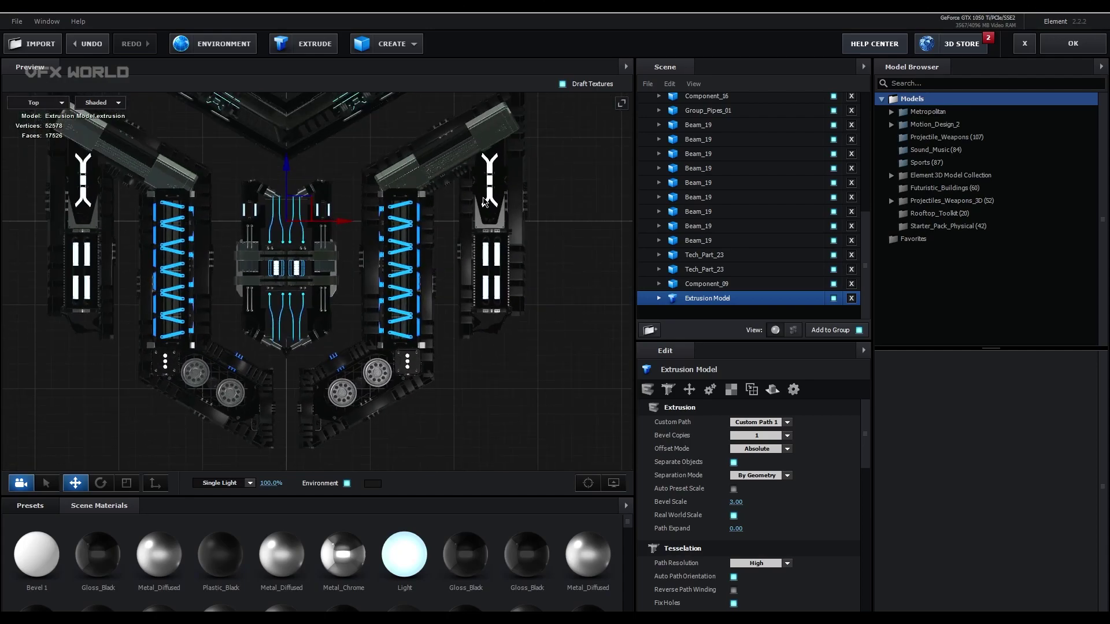
{"action": "left_click_drag", "start_coordinate": [363, 120], "coordinate": [345, 235]}
{"action": "scroll", "coordinate": [345, 234], "scroll_direction": "up", "scroll_amount": 1}
{"action": "scroll", "coordinate": [346, 234], "scroll_direction": "up", "scroll_amount": 2}
Switch the preview to the Perspective view and inspect the whole logo assembly from a low front angle.
{"action": "left_click", "coordinate": [55, 103]}
{"action": "left_click", "coordinate": [44, 103]}
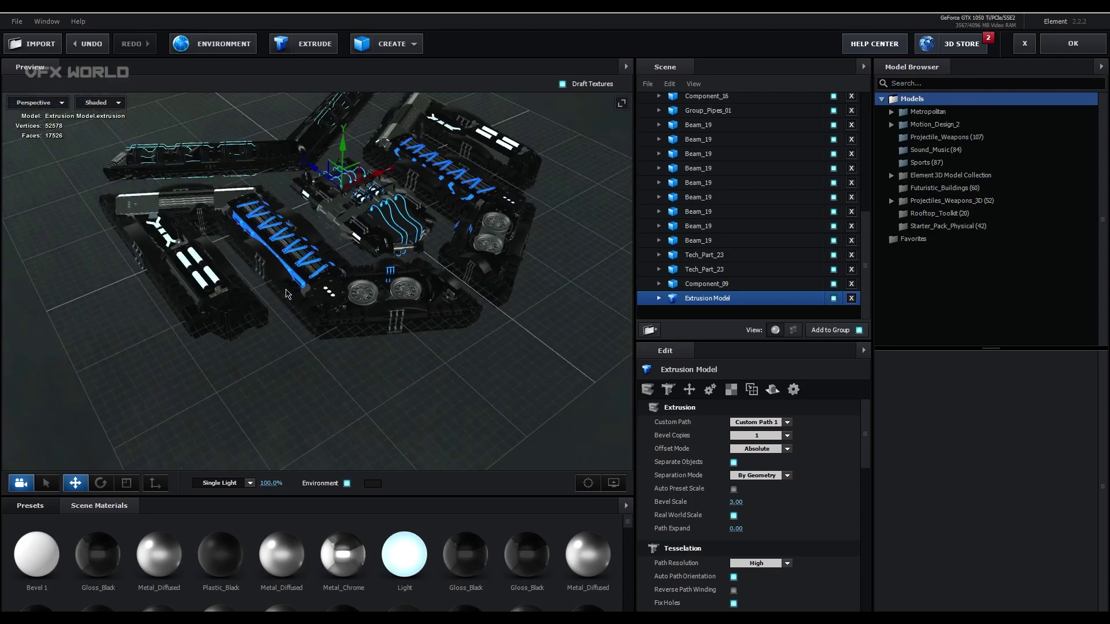
{"action": "left_click_drag", "start_coordinate": [338, 310], "coordinate": [347, 347]}
{"action": "scroll", "coordinate": [318, 295], "scroll_direction": "down", "scroll_amount": 3}
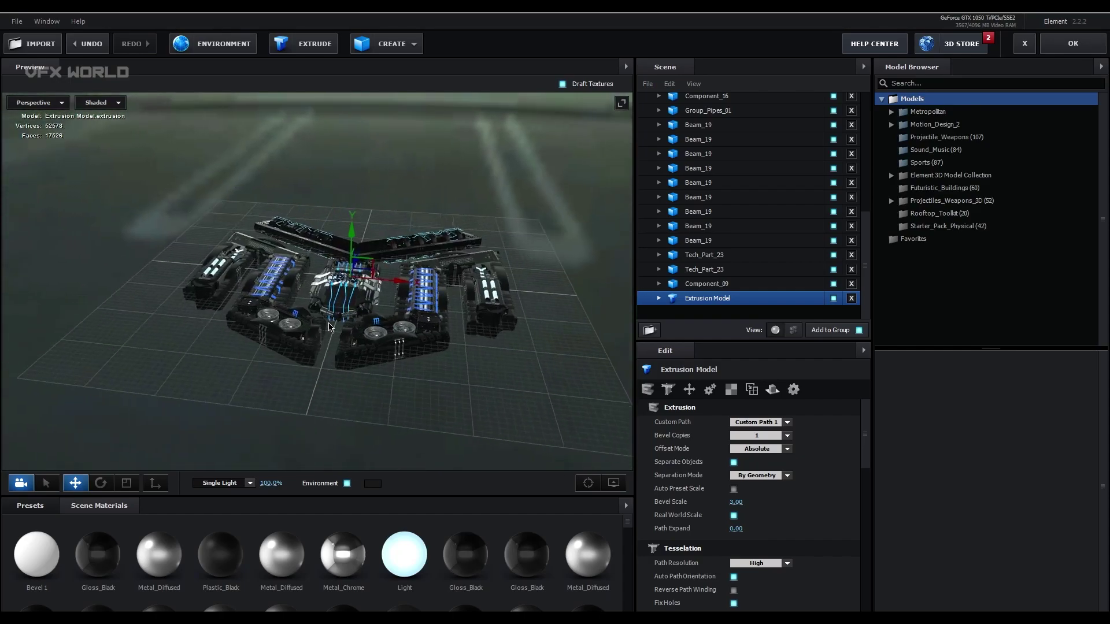
Check the Reflect Mode options of one Beam_19 model and leave them without choosing another mode.
{"action": "scroll", "coordinate": [726, 196], "scroll_direction": "up", "scroll_amount": 2}
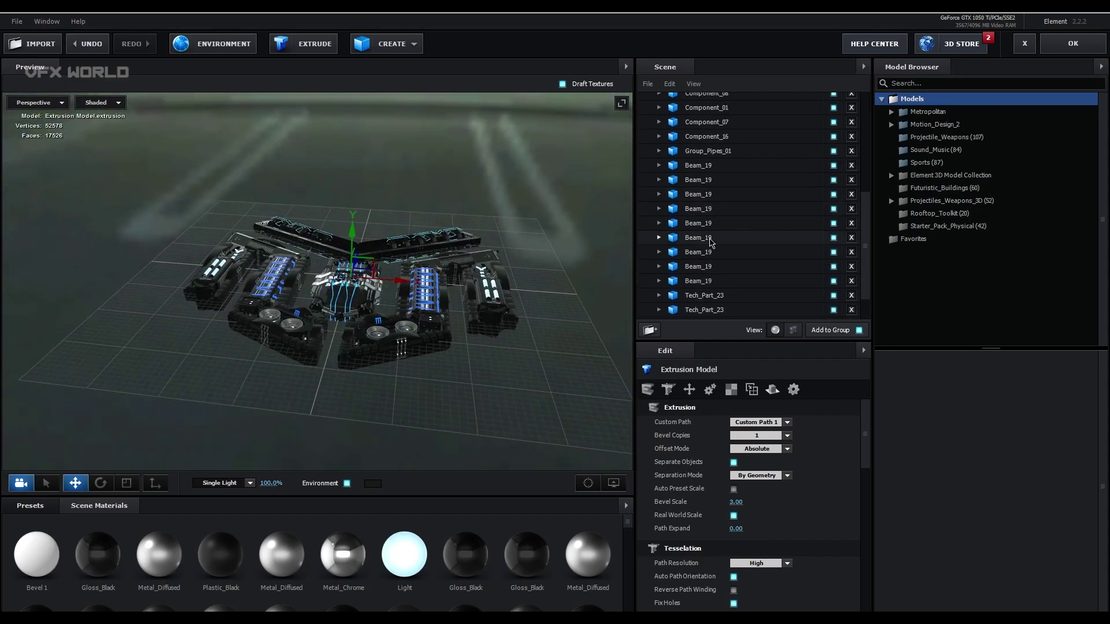
{"action": "right_click", "coordinate": [710, 243]}
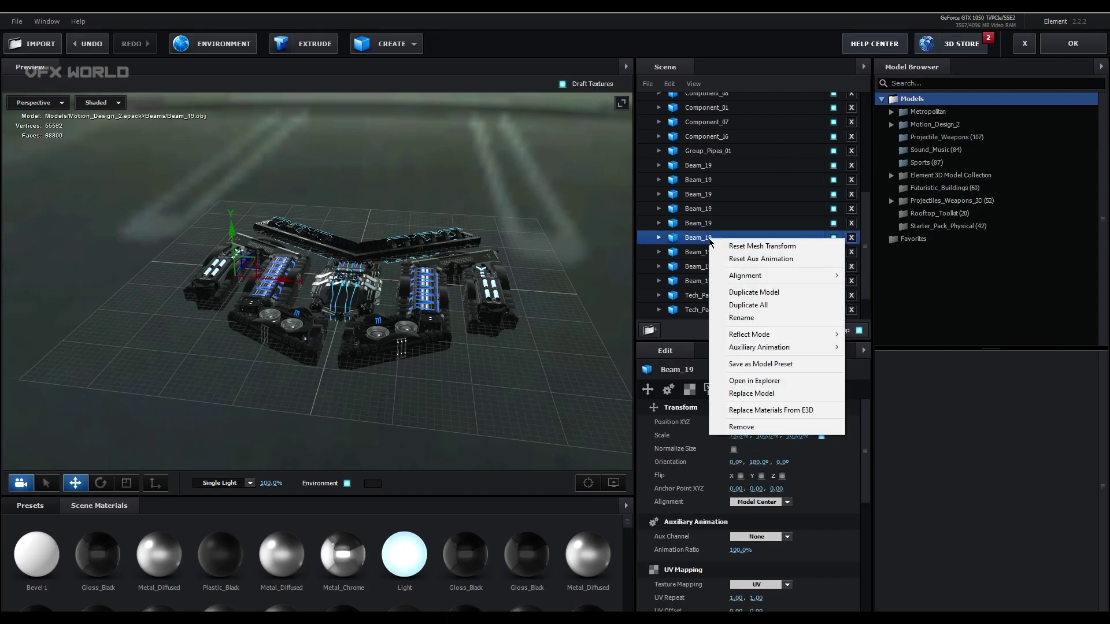
{"action": "mouse_move", "coordinate": [776, 339]}
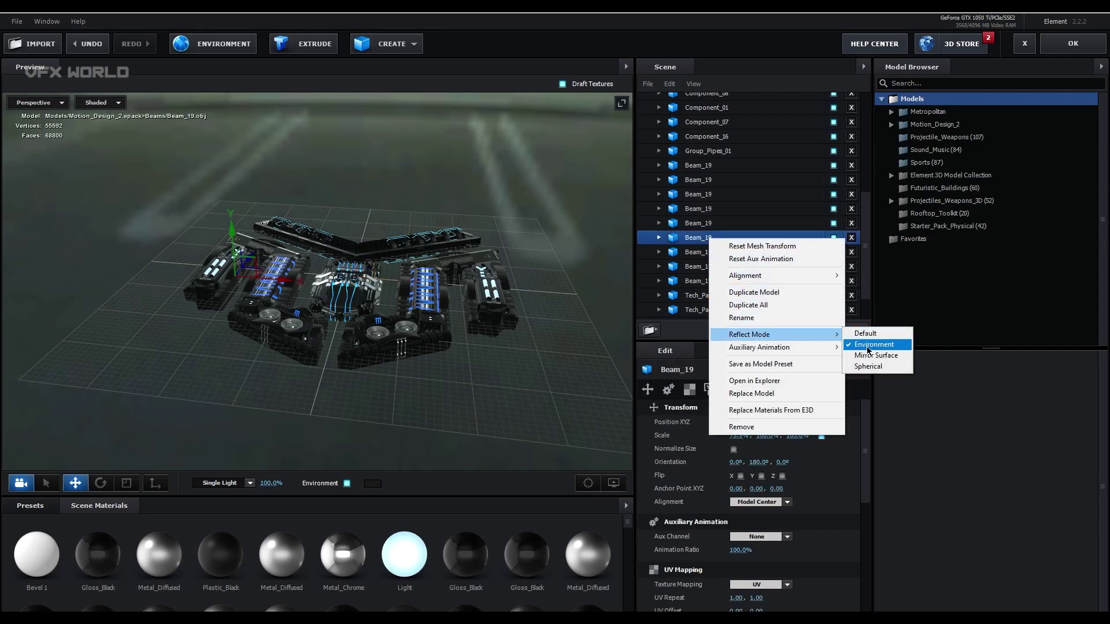
{"action": "left_click", "coordinate": [405, 332]}
Inspect the central component with the glowing cables up close and select its Gloss_Charcoal material.
{"action": "left_click_drag", "start_coordinate": [332, 315], "coordinate": [380, 338]}
{"action": "scroll", "coordinate": [426, 323], "scroll_direction": "up", "scroll_amount": 3}
{"action": "scroll", "coordinate": [360, 255], "scroll_direction": "up", "scroll_amount": 4}
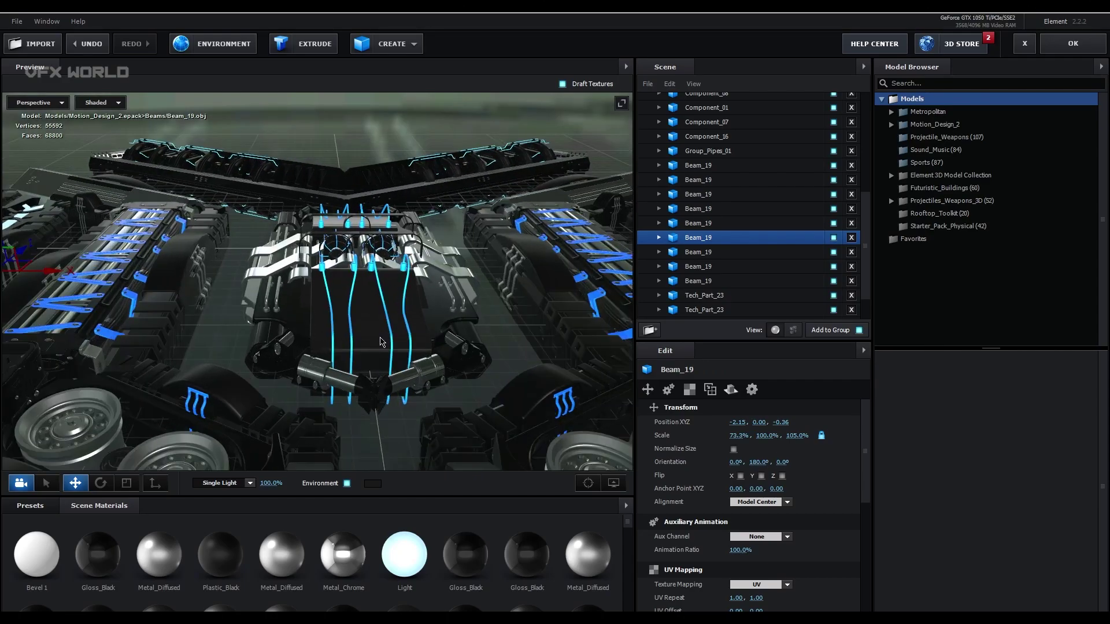
{"action": "scroll", "coordinate": [376, 331], "scroll_direction": "up", "scroll_amount": 2}
{"action": "left_click", "coordinate": [361, 286]}
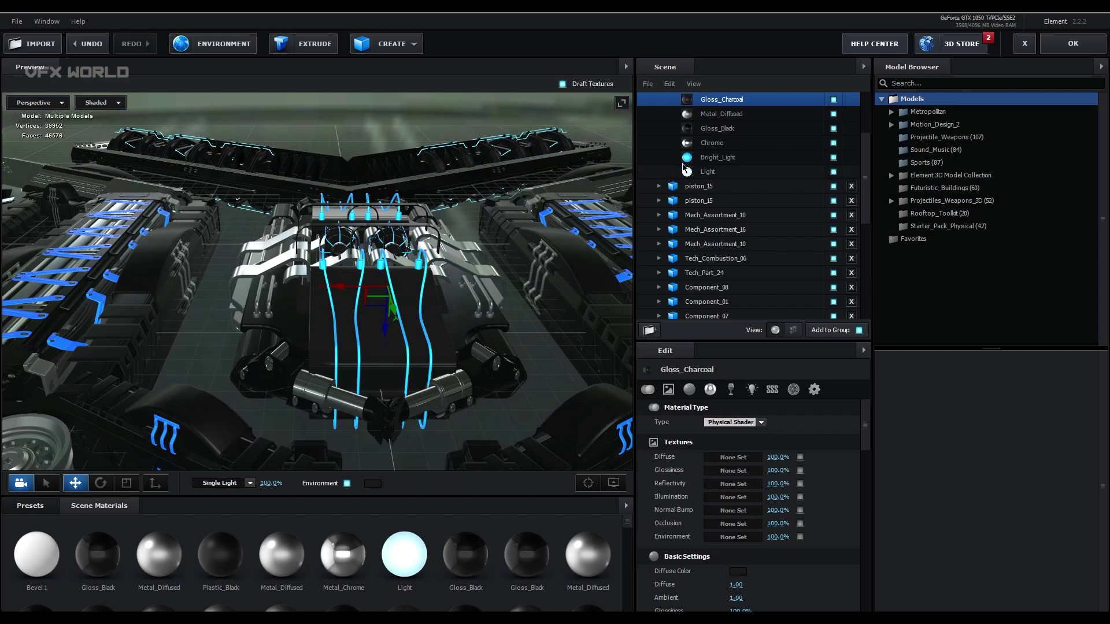
{"action": "scroll", "coordinate": [355, 296], "scroll_direction": "up", "scroll_amount": 4}
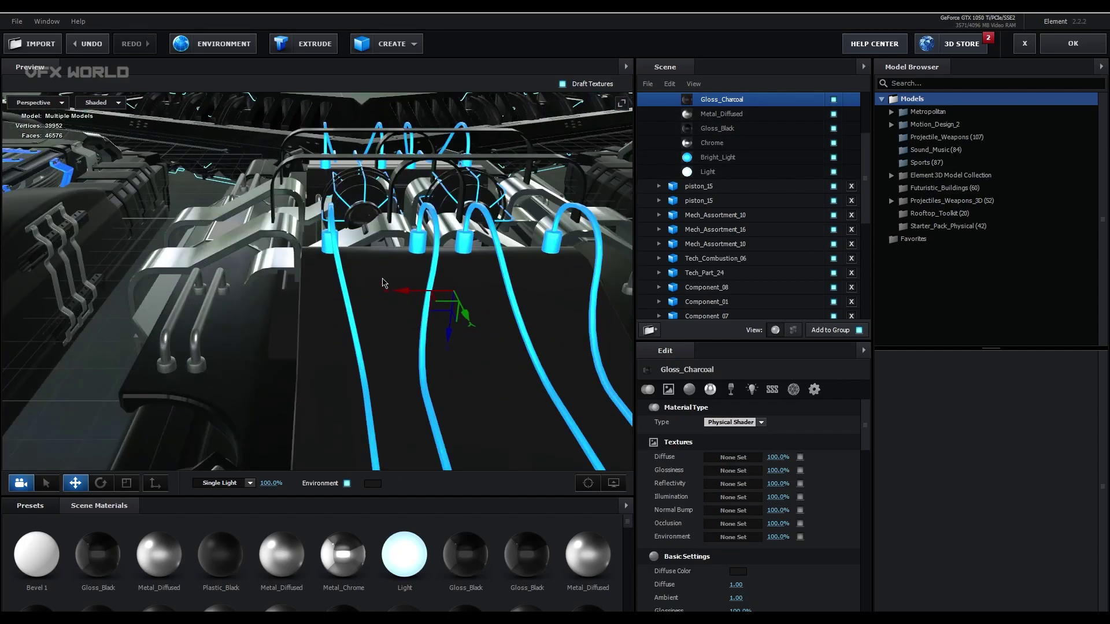
Try a yellow-green illumination color, 90FF00, on the Bright_Light material of the central cables.
{"action": "left_click", "coordinate": [424, 249]}
{"action": "left_click", "coordinate": [751, 389]}
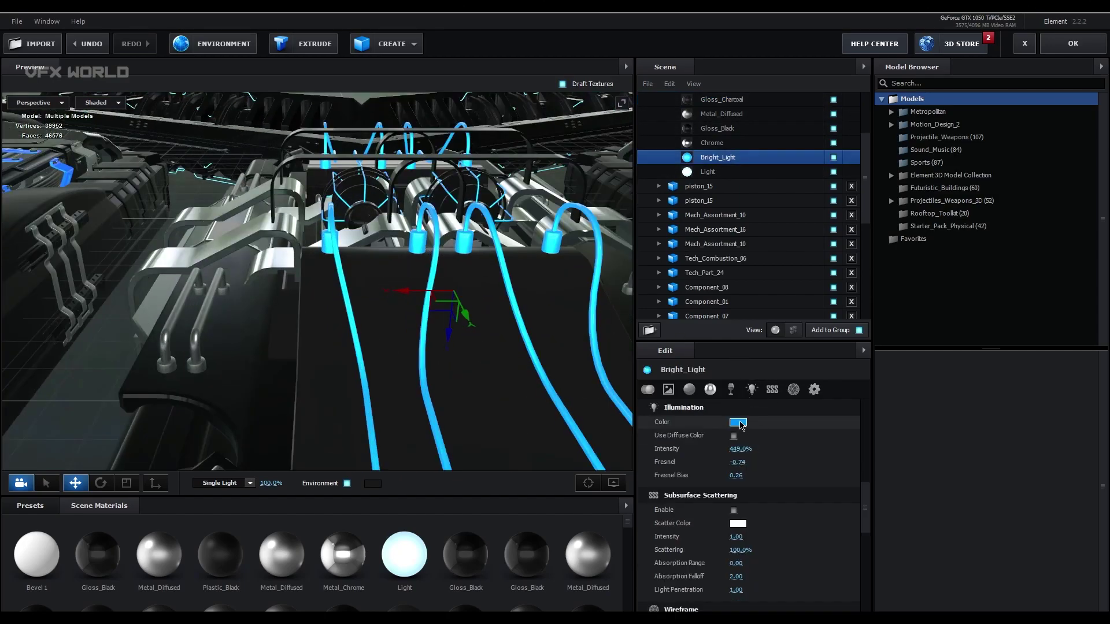
{"action": "left_click", "coordinate": [739, 432]}
{"action": "left_click", "coordinate": [637, 367]}
{"action": "left_click_drag", "start_coordinate": [637, 365], "coordinate": [826, 330]}
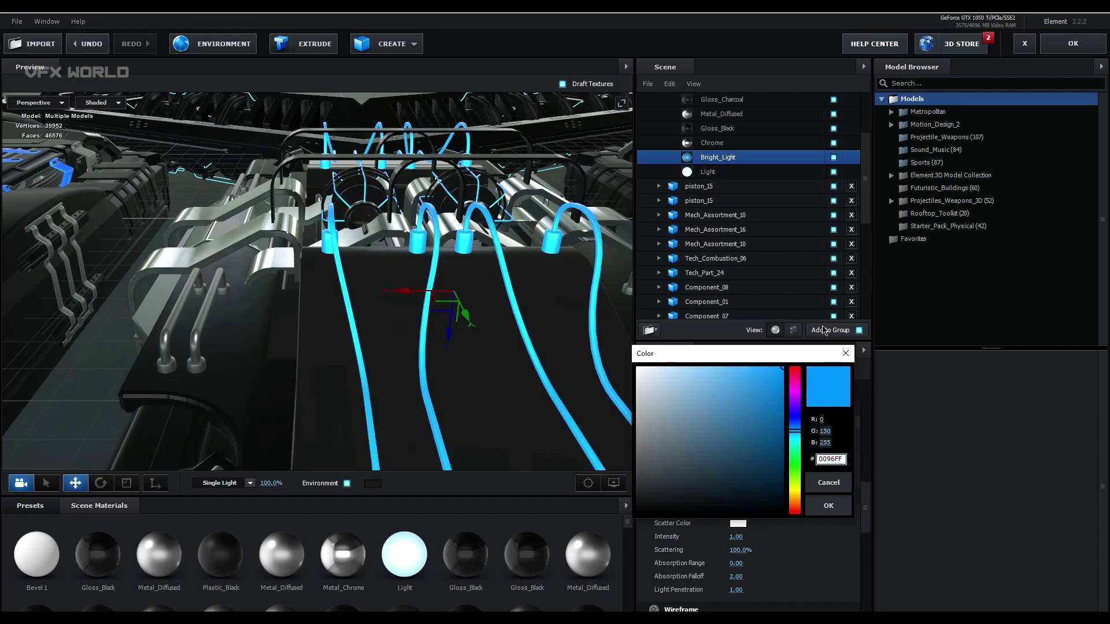
{"action": "left_click_drag", "start_coordinate": [803, 480], "coordinate": [802, 484]}
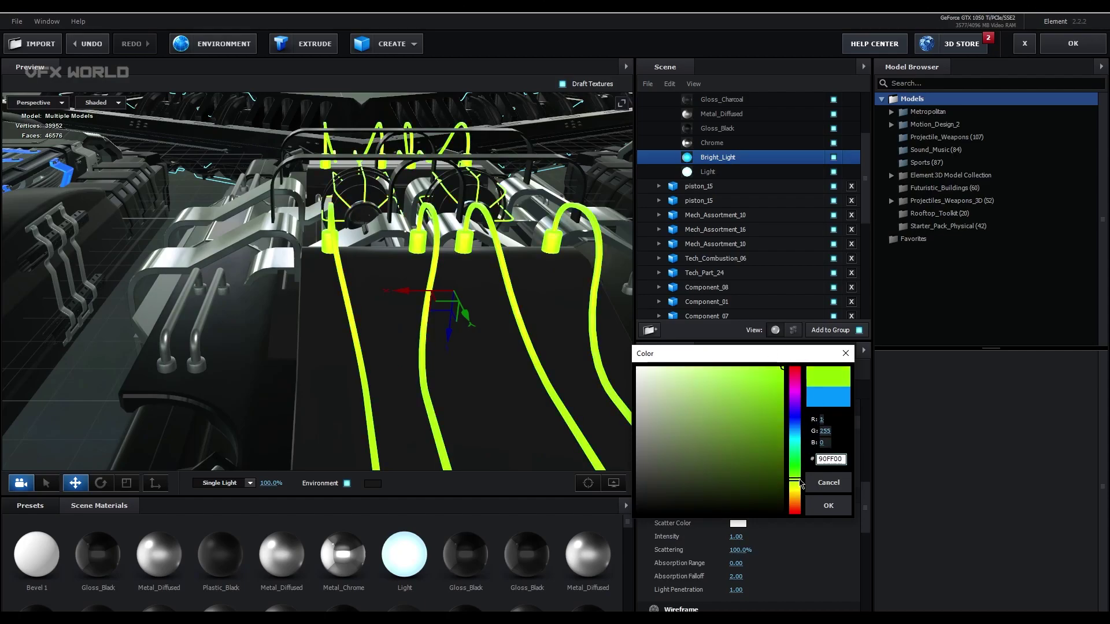
Inspect the logo's surroundings and review the environment texture settings for Basic_2K_13.jpg without changing them.
{"action": "scroll", "coordinate": [455, 354], "scroll_direction": "down", "scroll_amount": 5}
{"action": "left_click_drag", "start_coordinate": [347, 341], "coordinate": [279, 456]}
{"action": "left_click_drag", "start_coordinate": [222, 412], "coordinate": [206, 141]}
{"action": "left_click", "coordinate": [245, 45]}
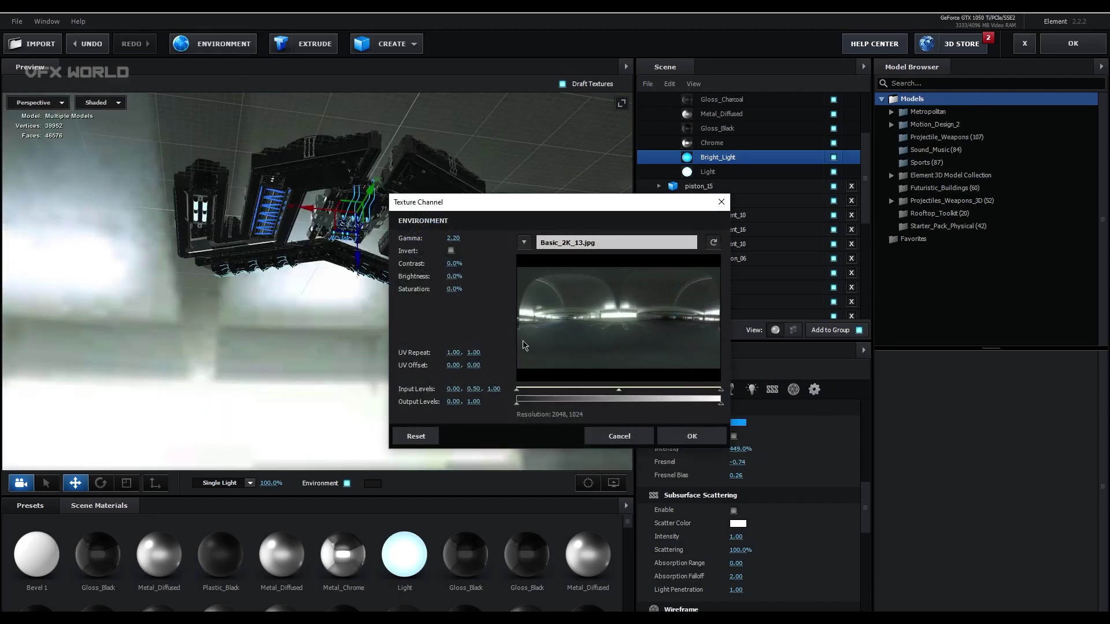
{"action": "left_click", "coordinate": [619, 436]}
{"action": "left_click_drag", "start_coordinate": [356, 359], "coordinate": [373, 316]}
Accept the Element scene setup, return to the After Effects composition and hide the Camera 3 layer to view through Camera 2.
{"action": "left_click", "coordinate": [1070, 46]}
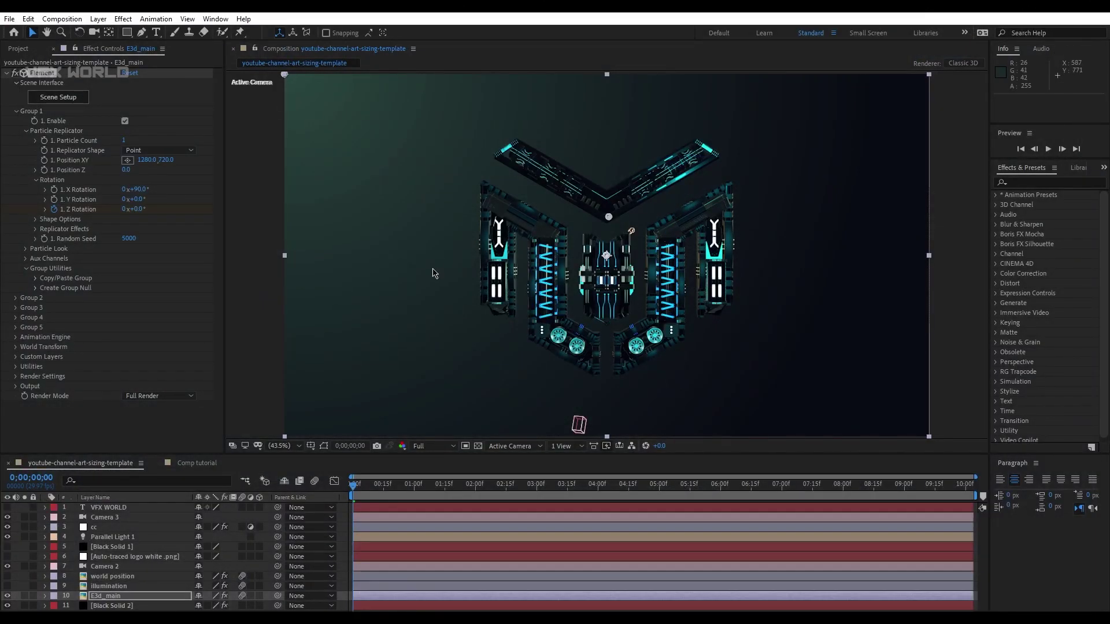
{"action": "left_click", "coordinate": [111, 598]}
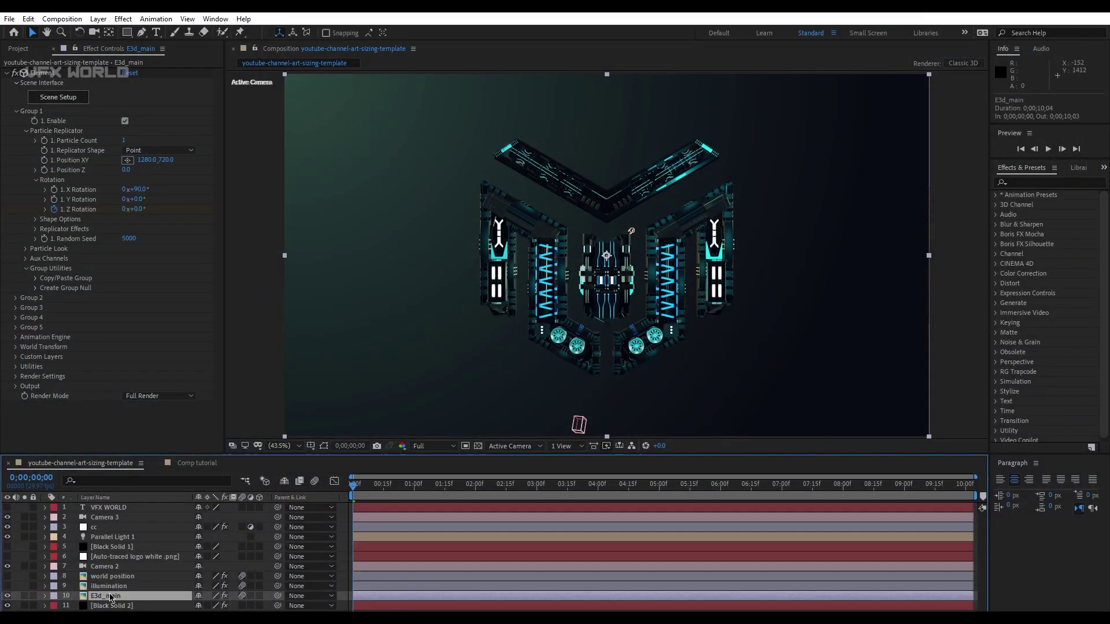
{"action": "left_click", "coordinate": [101, 568]}
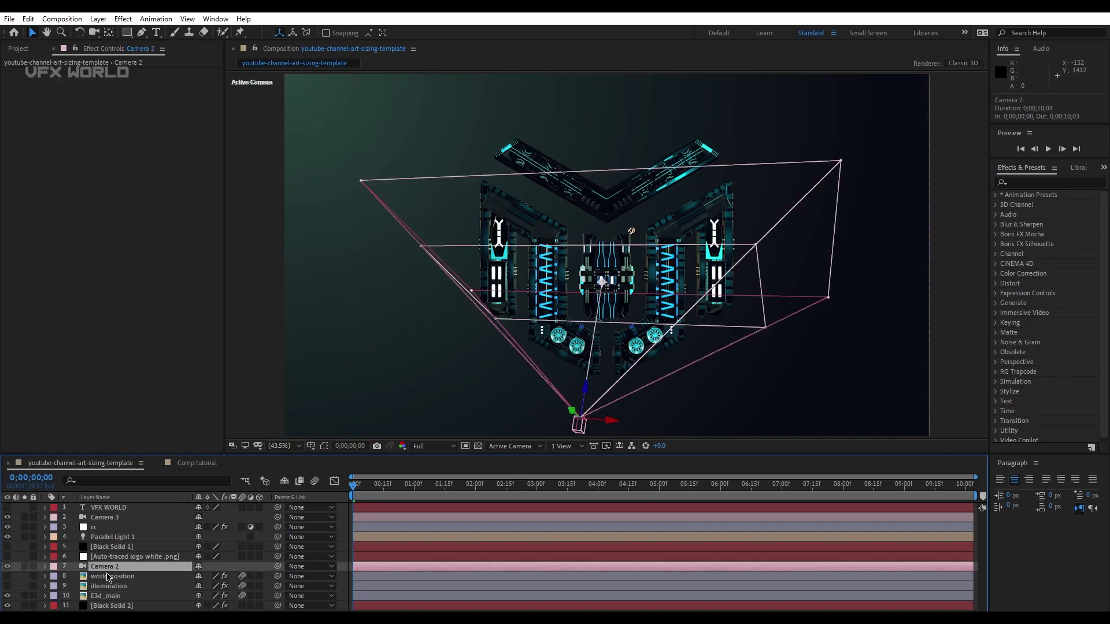
{"action": "left_click", "coordinate": [7, 518]}
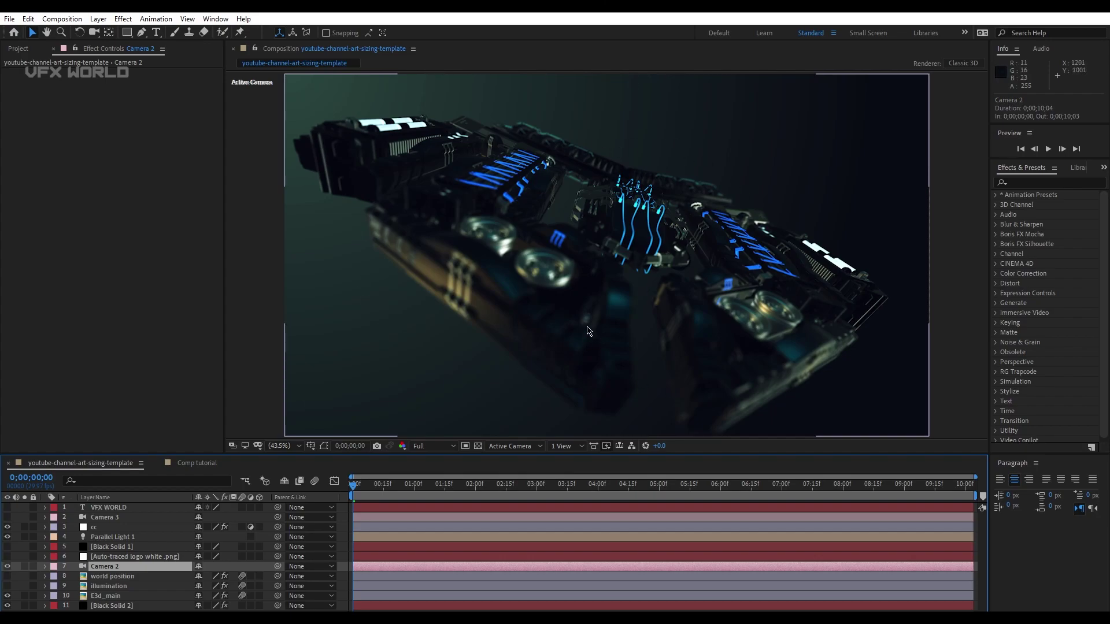
Review the focal length presets in Camera 2's settings and cancel without changing them.
{"action": "double_click", "coordinate": [105, 572]}
{"action": "left_click", "coordinate": [627, 224]}
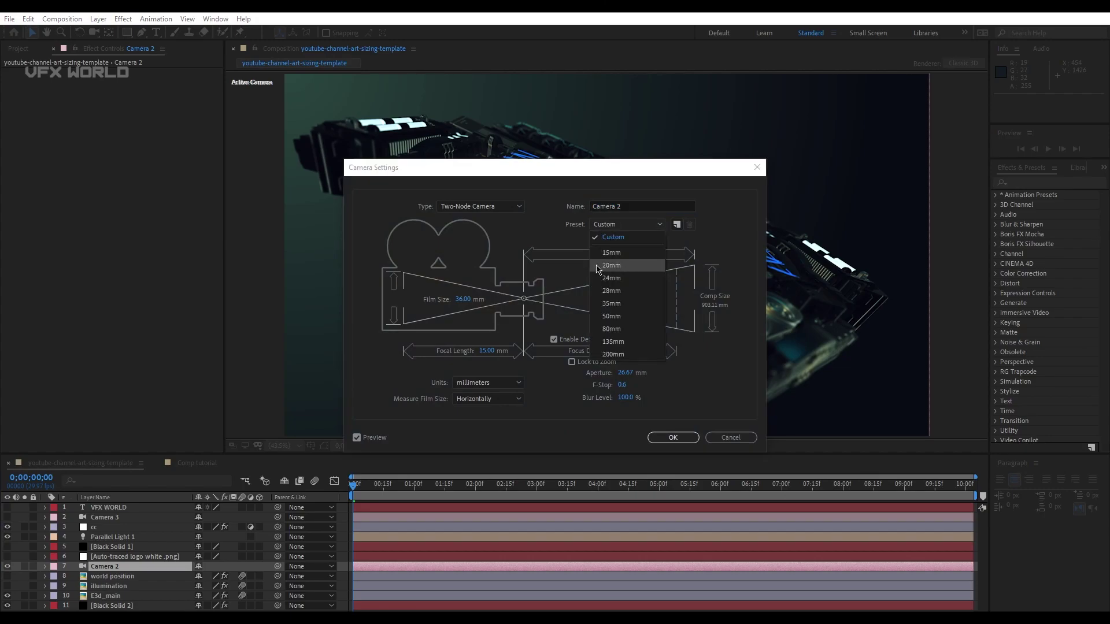
{"action": "left_click", "coordinate": [733, 441]}
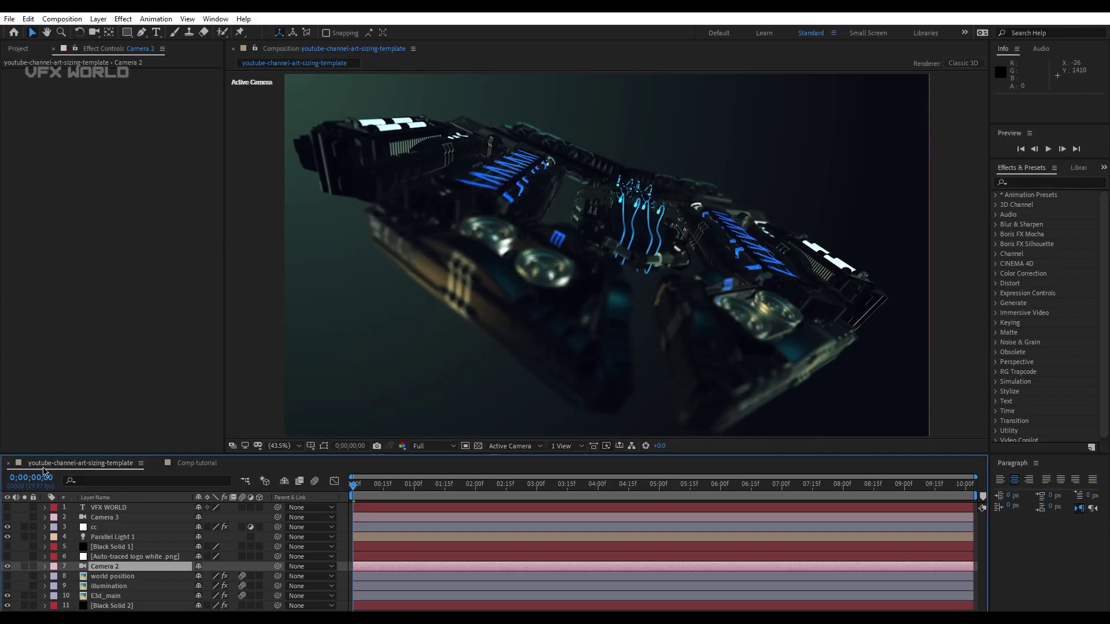
Make the Camera 3 layer visible, hide Camera 2 and turn off the cc layer to see the ungraded front view.
{"action": "left_click", "coordinate": [7, 518]}
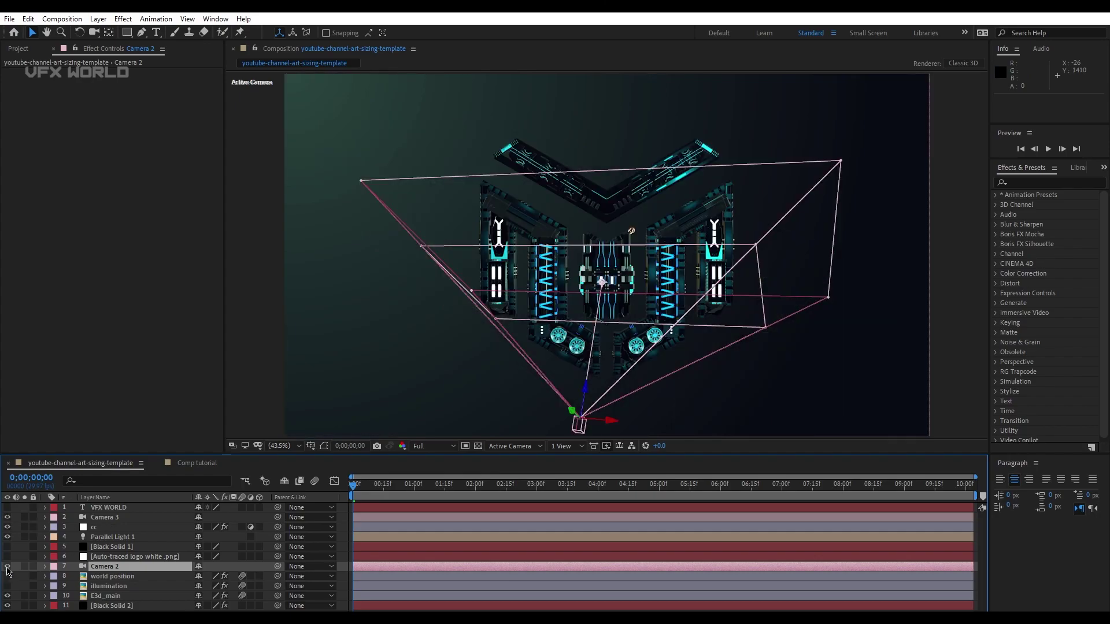
{"action": "left_click", "coordinate": [8, 567]}
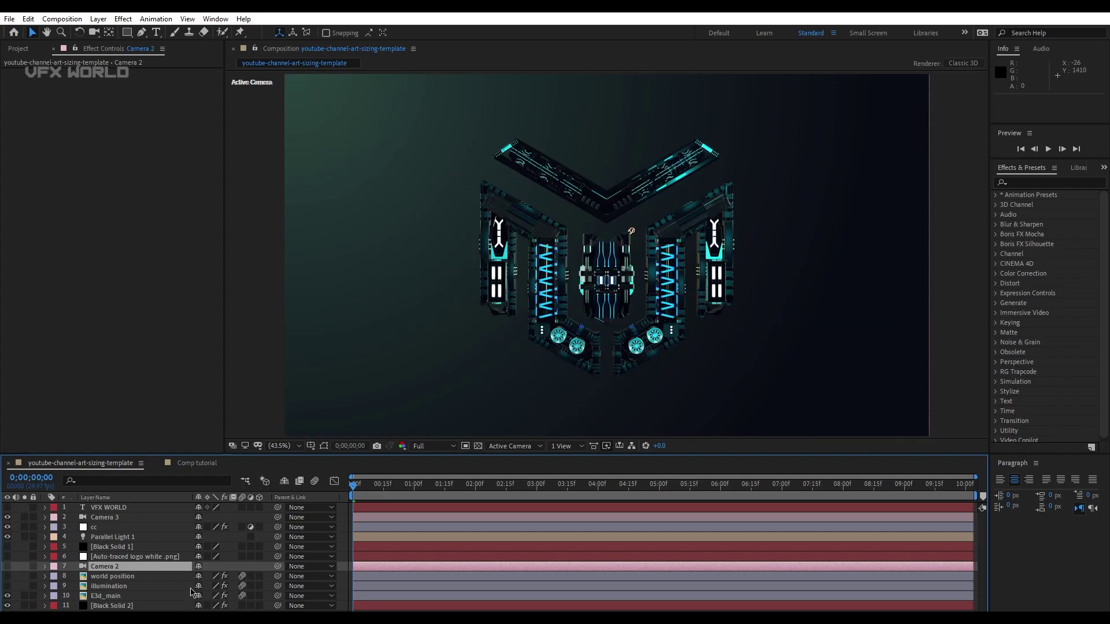
{"action": "left_click", "coordinate": [6, 529]}
{"action": "left_click", "coordinate": [7, 537]}
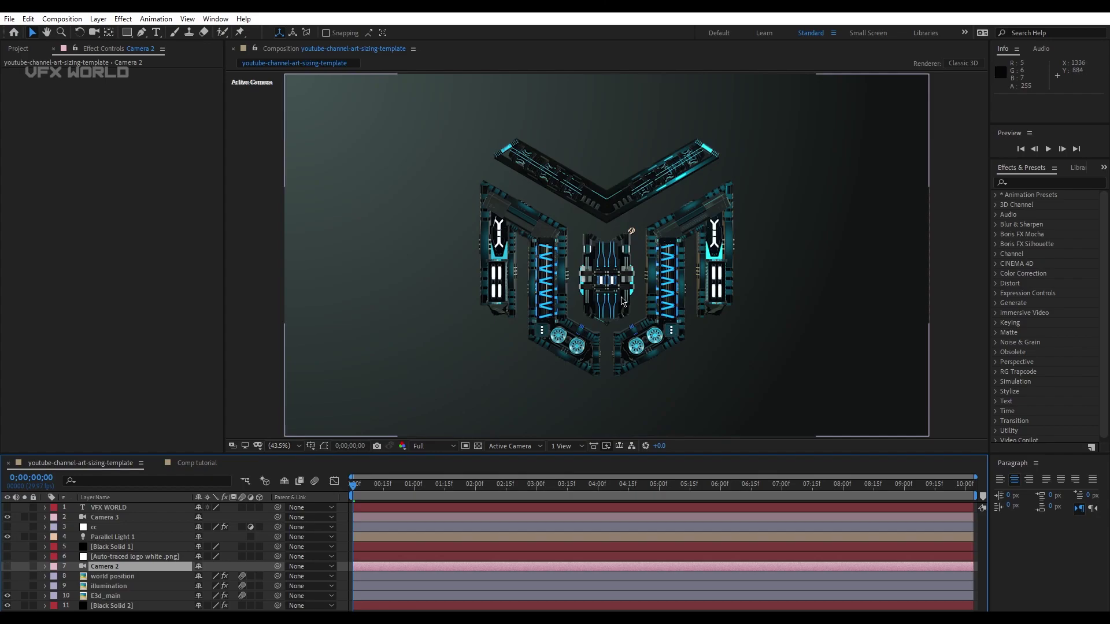
{"action": "scroll", "coordinate": [630, 231], "scroll_direction": "up", "scroll_amount": 3}
{"action": "scroll", "coordinate": [601, 284], "scroll_direction": "down", "scroll_amount": 2}
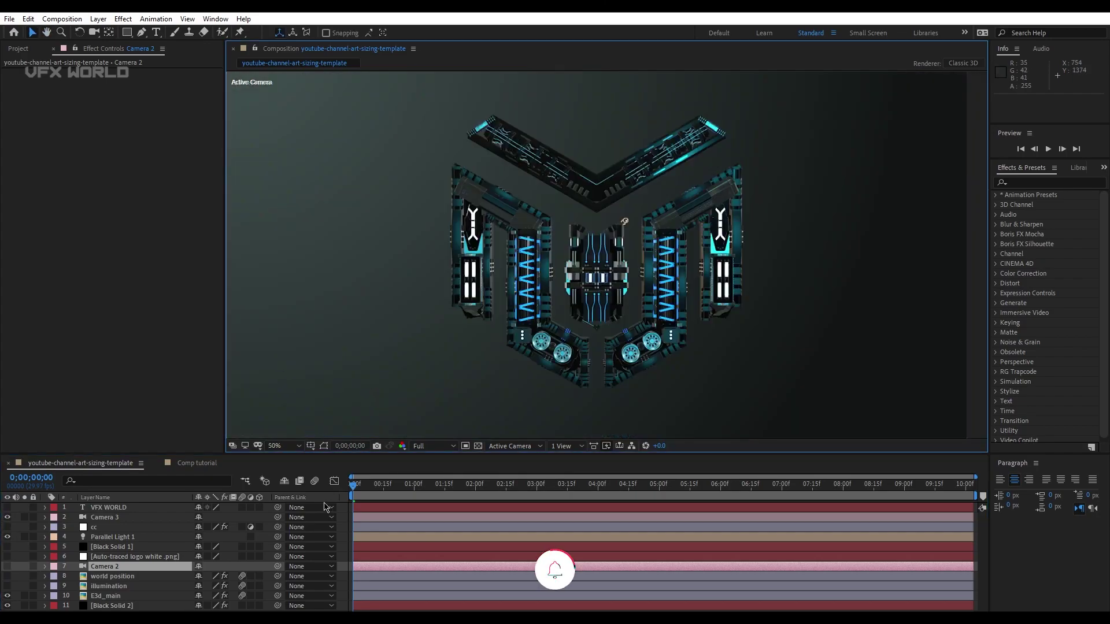
Select the E3d_main layer, check the logo's animated Z rotation up to 0;00;01;01 and return to the first frame.
{"action": "left_click", "coordinate": [107, 596]}
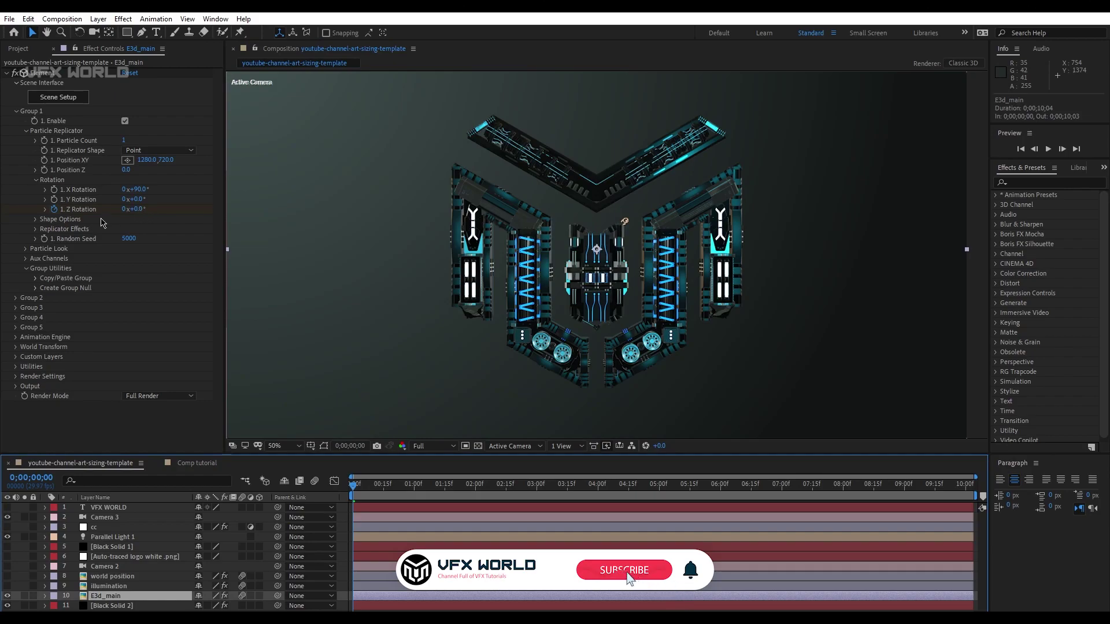
{"action": "left_click_drag", "start_coordinate": [355, 493], "coordinate": [385, 490]}
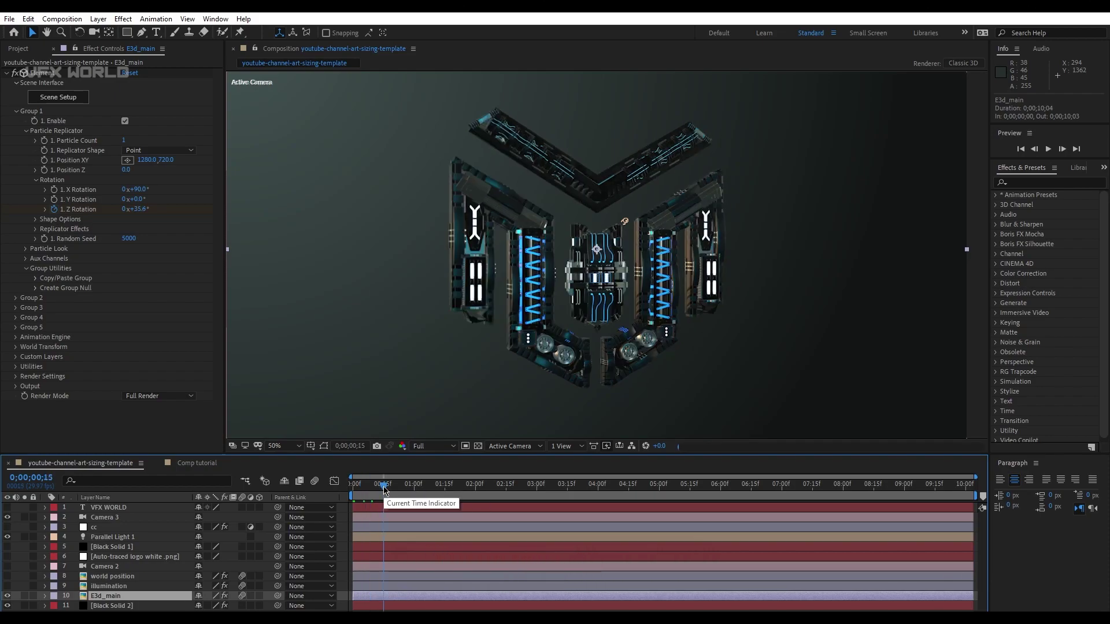
{"action": "left_click", "coordinate": [394, 490]}
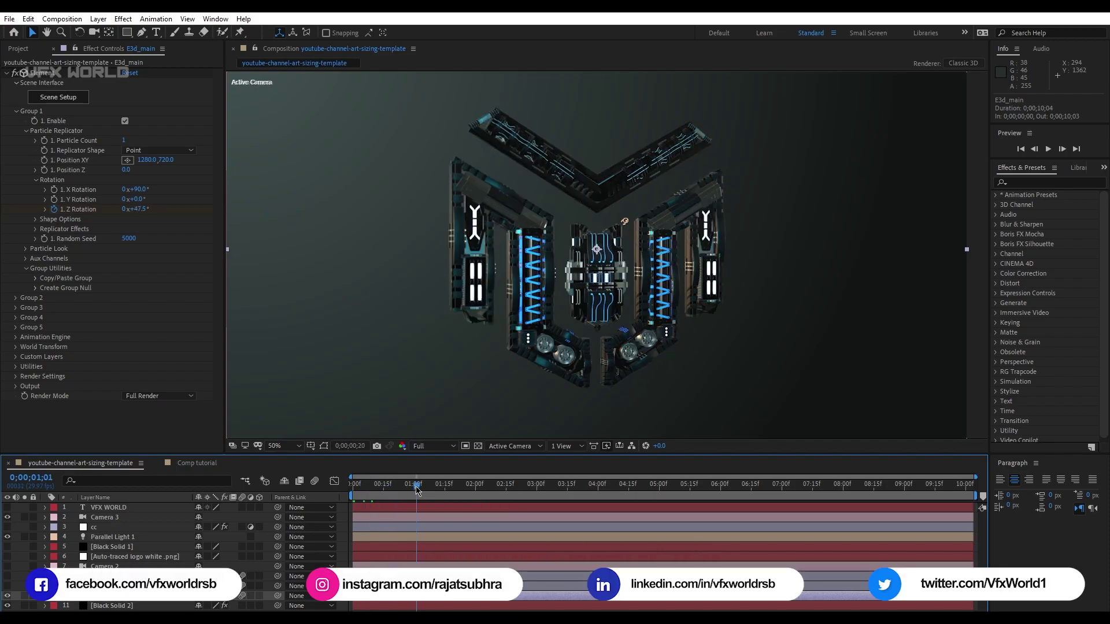
{"action": "left_click", "coordinate": [418, 490]}
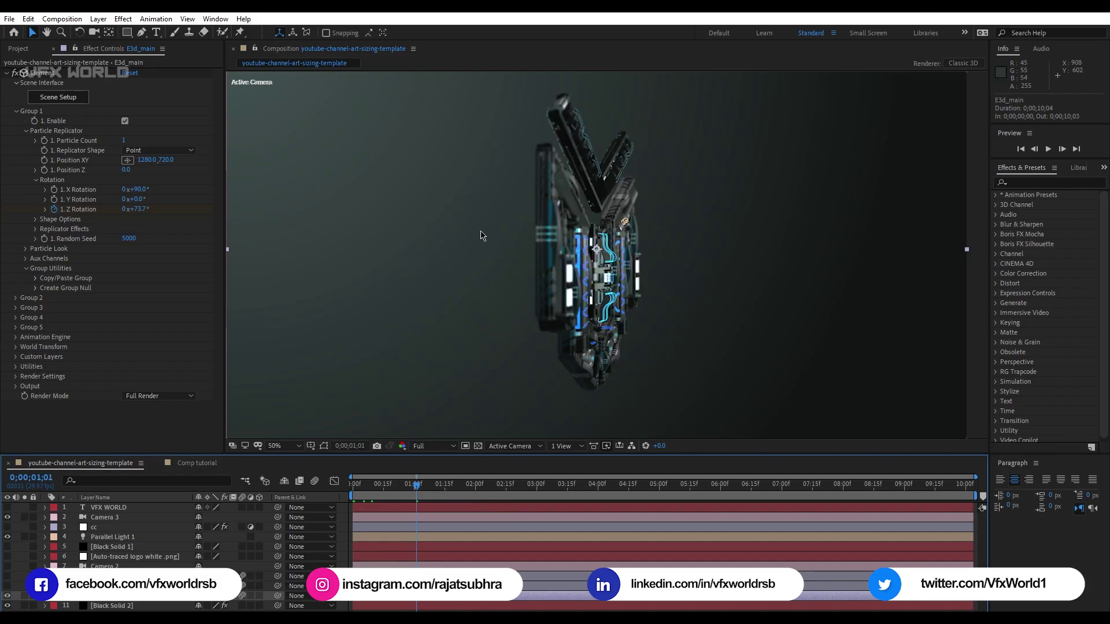
{"action": "scroll", "coordinate": [598, 349], "scroll_direction": "up", "scroll_amount": 1}
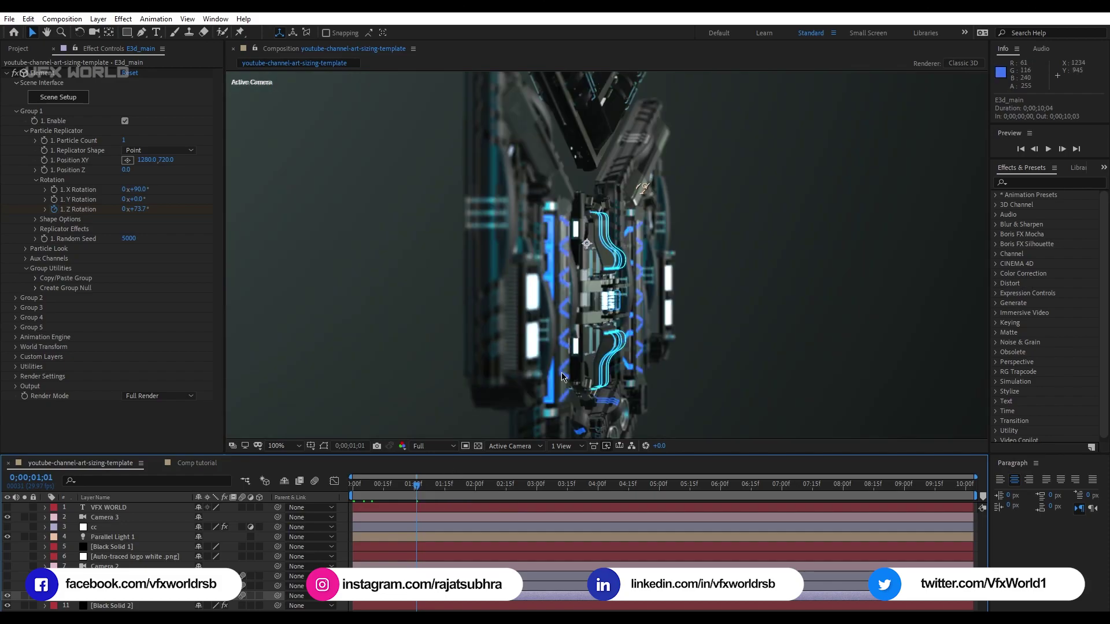
{"action": "key", "text": "Home"}
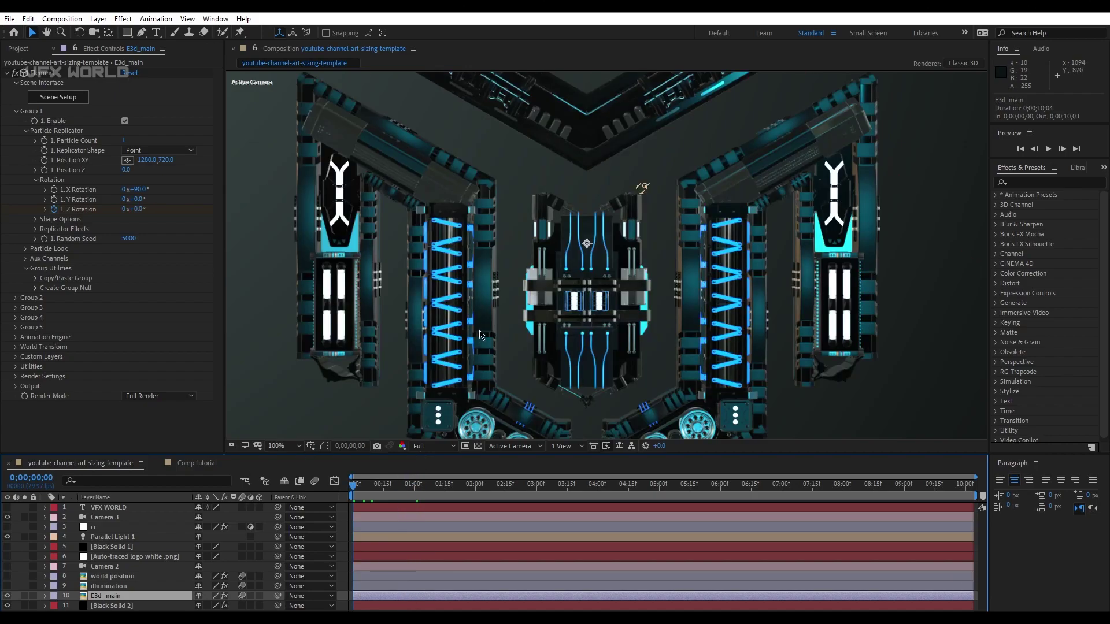
{"action": "key", "text": "comma"}
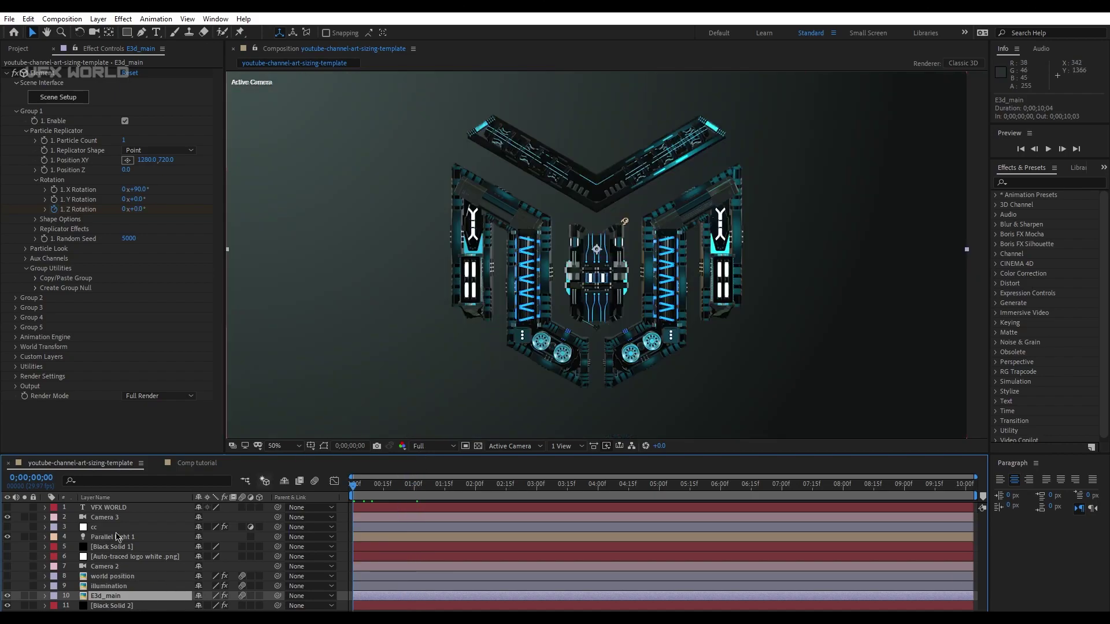
Review the illumination layer's effects and collapse Element's Scene Interface, Group 1 and Render Settings to get at the Output settings.
{"action": "left_click", "coordinate": [112, 587]}
{"action": "scroll", "coordinate": [23, 321], "scroll_direction": "down", "scroll_amount": 5}
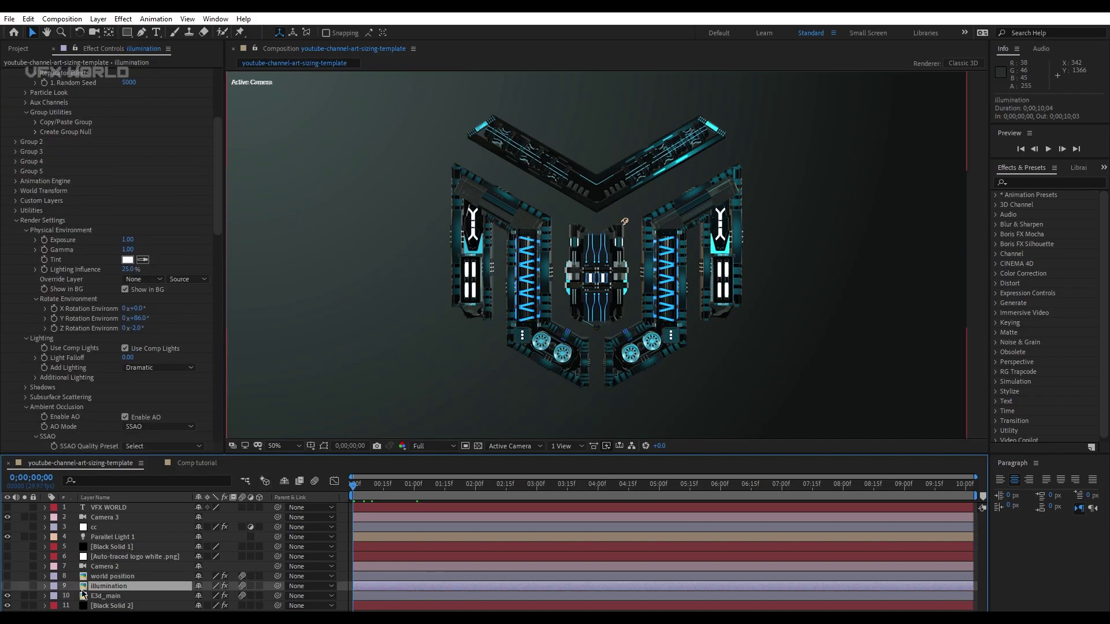
{"action": "scroll", "coordinate": [23, 321], "scroll_direction": "down", "scroll_amount": 10}
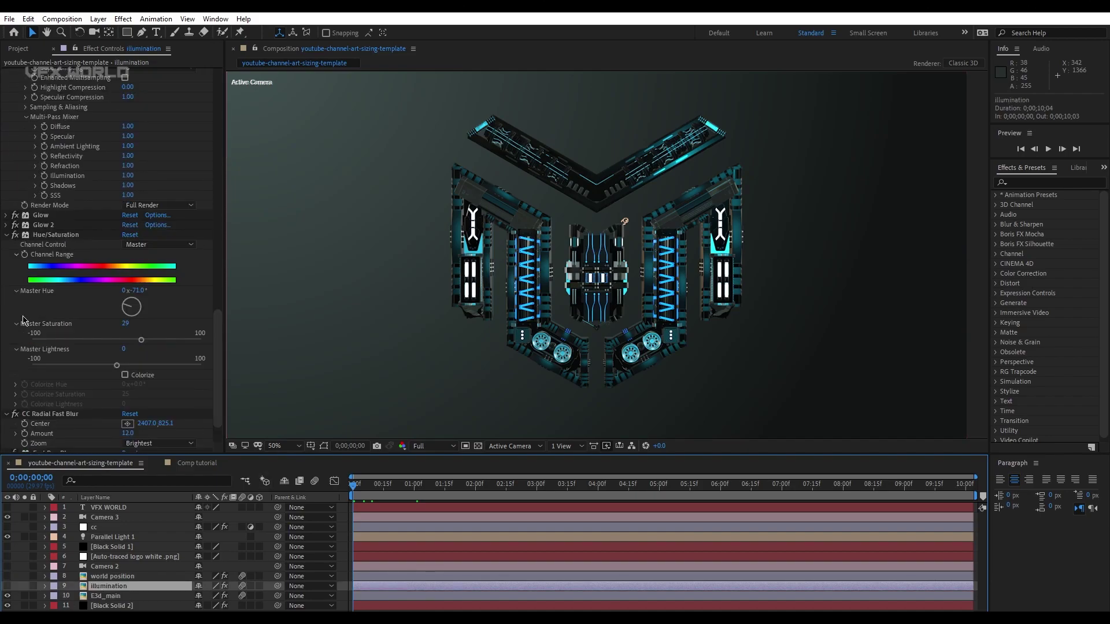
{"action": "scroll", "coordinate": [36, 169], "scroll_direction": "up", "scroll_amount": 12}
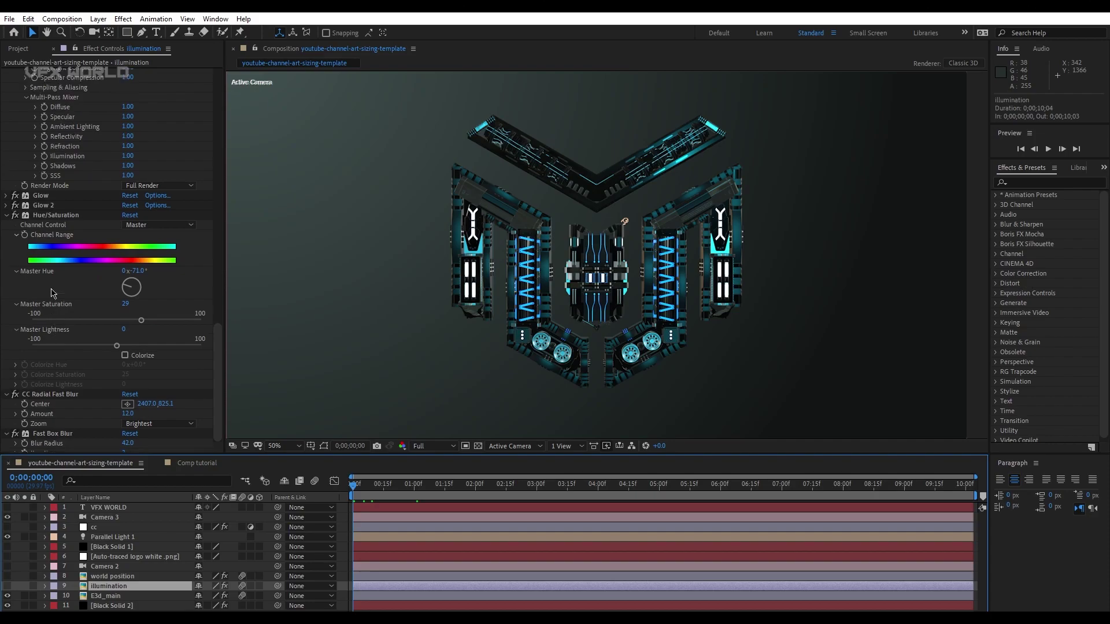
{"action": "scroll", "coordinate": [35, 168], "scroll_direction": "up", "scroll_amount": 5}
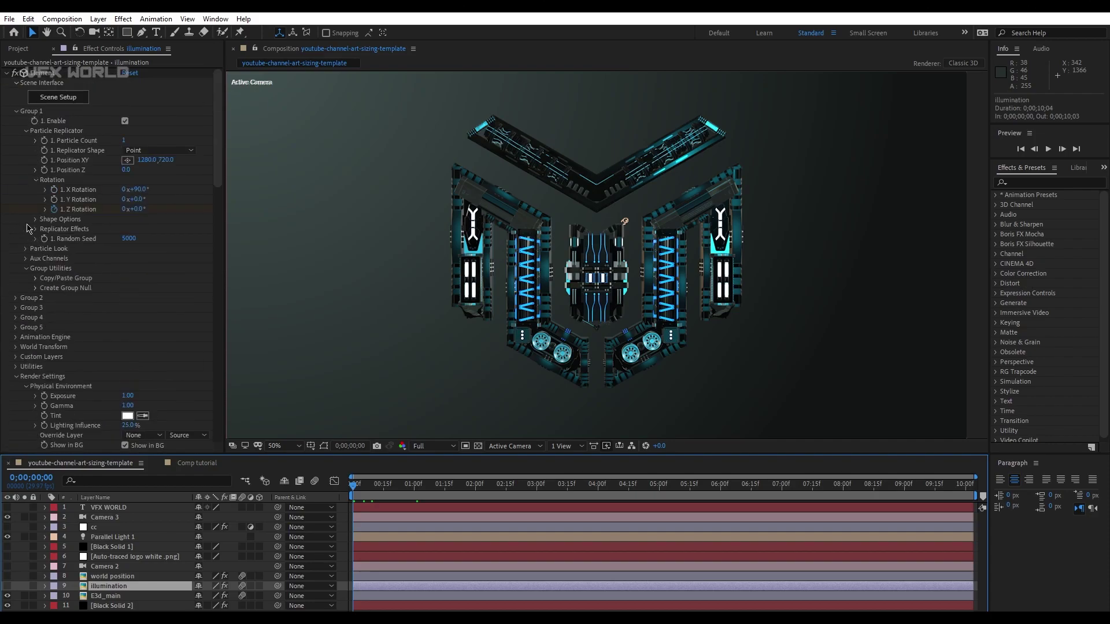
{"action": "left_click", "coordinate": [16, 83]}
{"action": "left_click", "coordinate": [15, 92]}
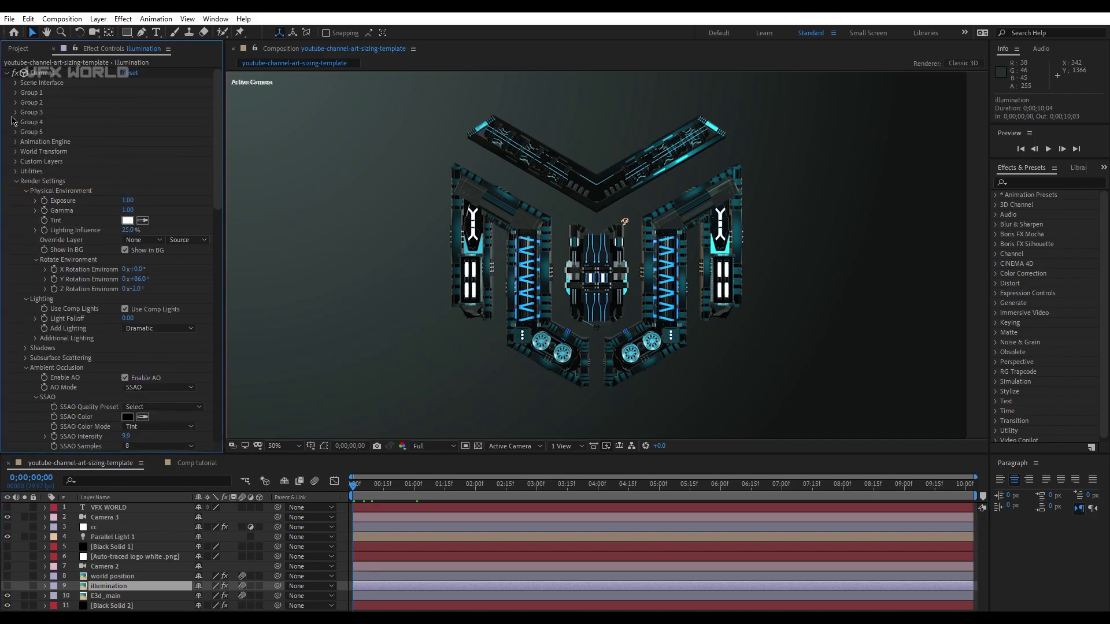
{"action": "left_click", "coordinate": [16, 181]}
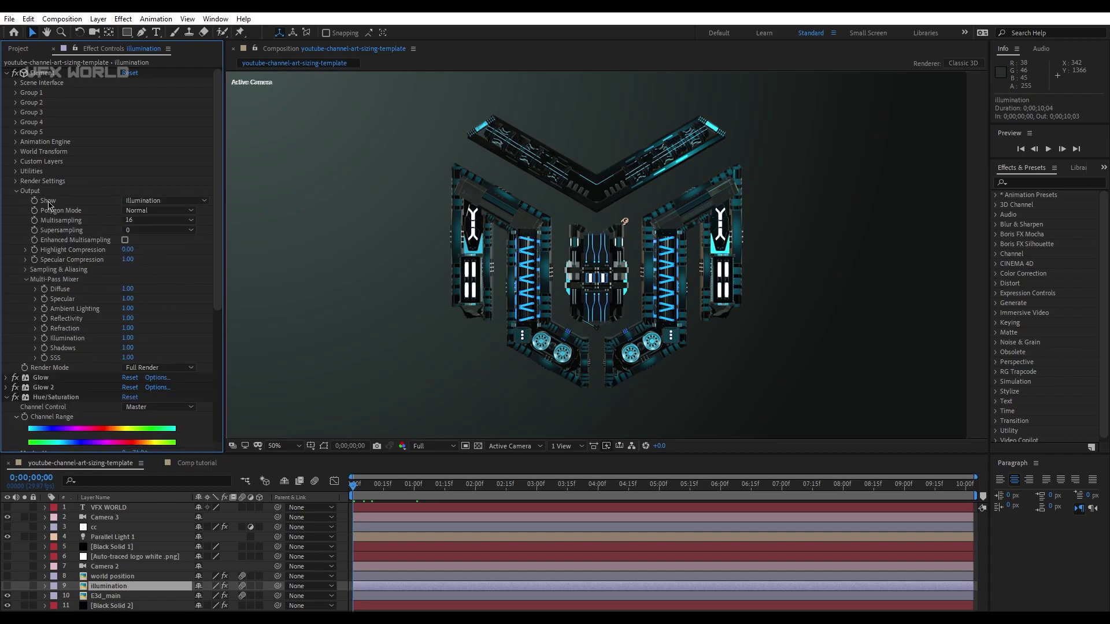
Review the Show and Multisampling choices in the illumination layer's Output settings, keeping Illumination and 16.
{"action": "left_click", "coordinate": [167, 201]}
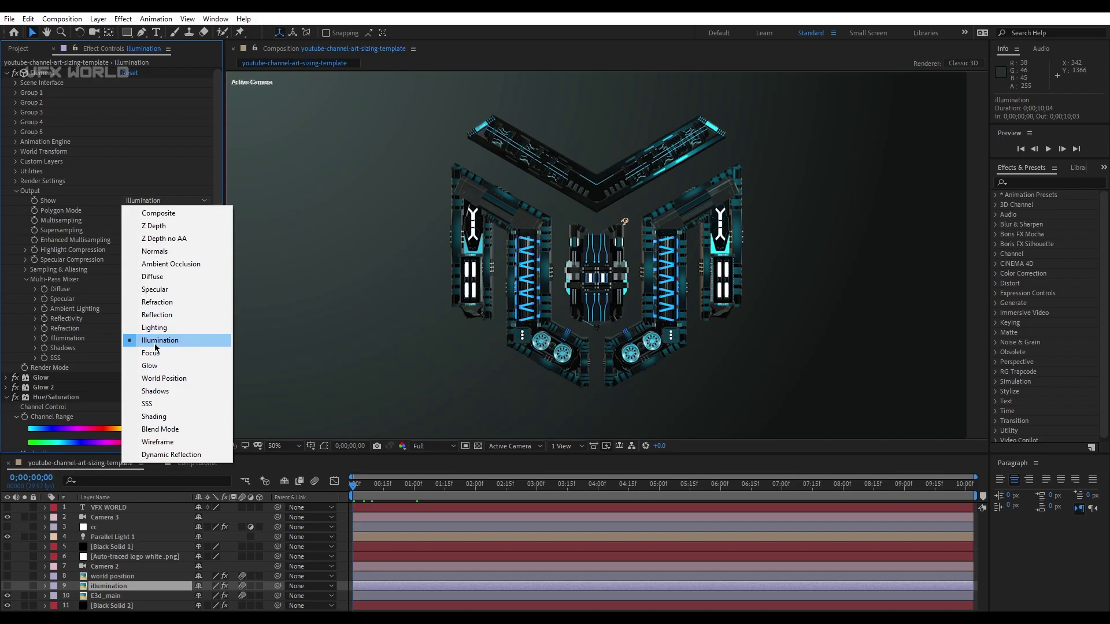
{"action": "left_click", "coordinate": [99, 308]}
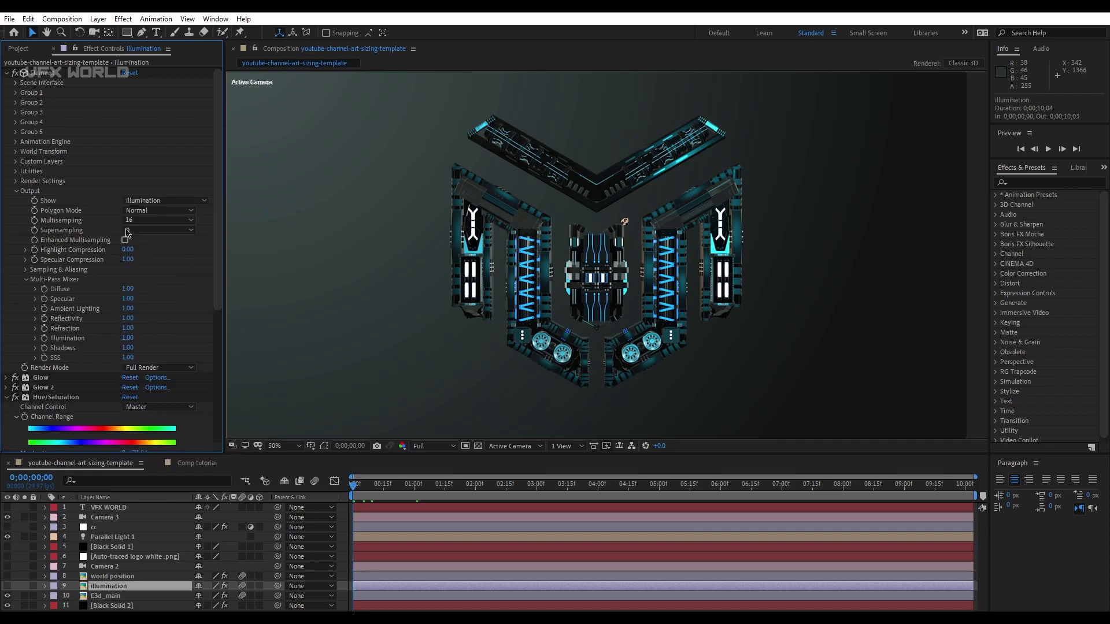
{"action": "scroll", "coordinate": [172, 223], "scroll_direction": "down", "scroll_amount": 1}
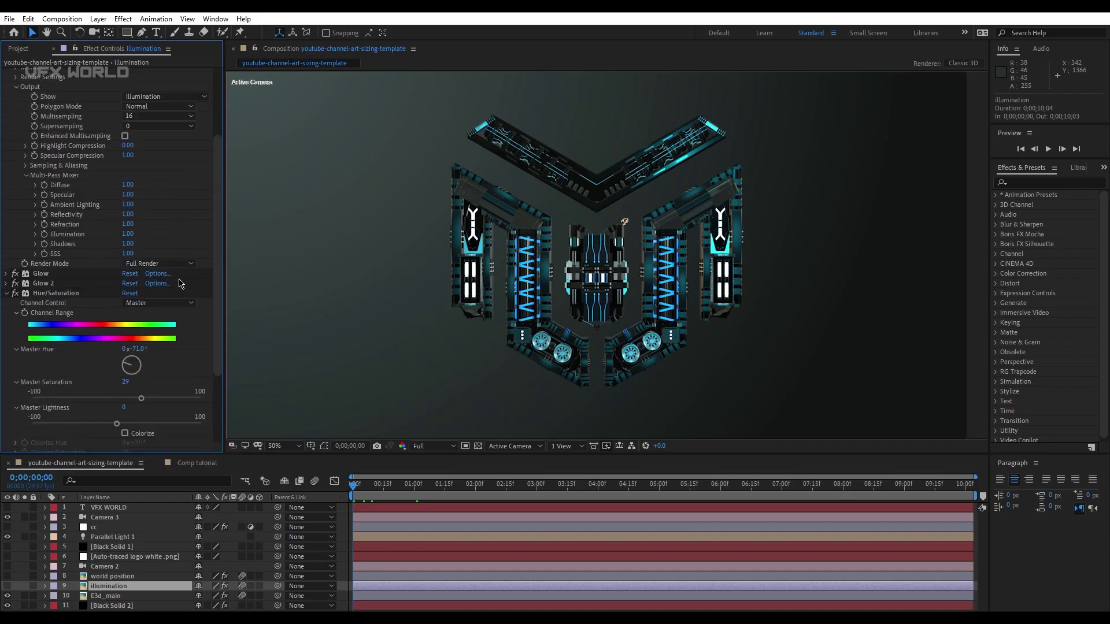
{"action": "left_click", "coordinate": [167, 198]}
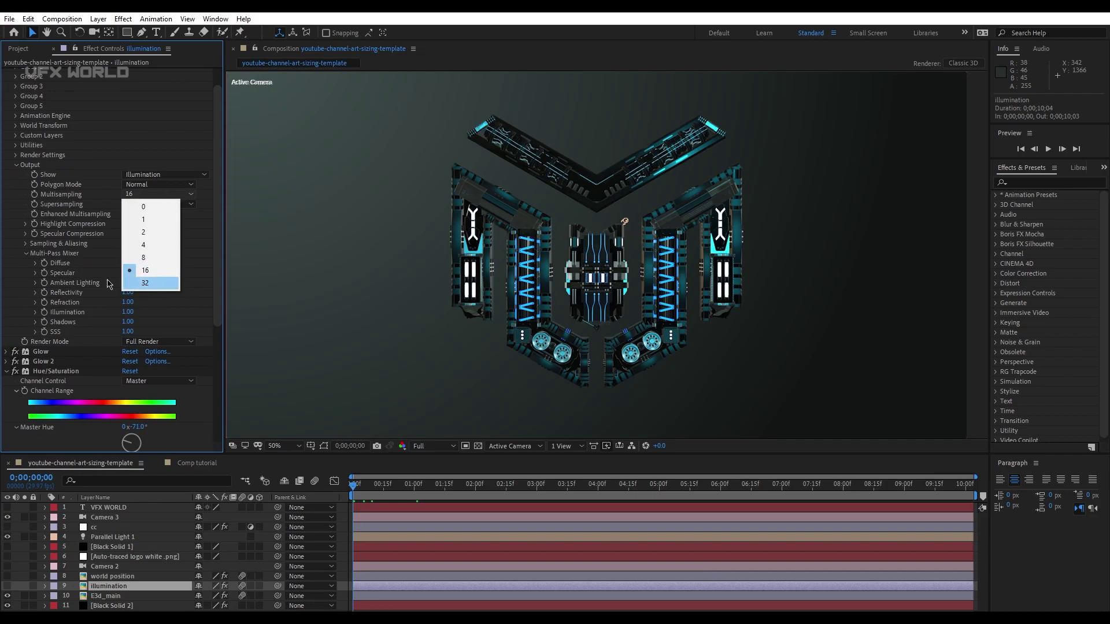
{"action": "left_click", "coordinate": [83, 277]}
Collapse and disable the illumination layer's glow, Hue/Saturation and blur effects, and make the layer visible and soloed.
{"action": "scroll", "coordinate": [104, 289], "scroll_direction": "down", "scroll_amount": 5}
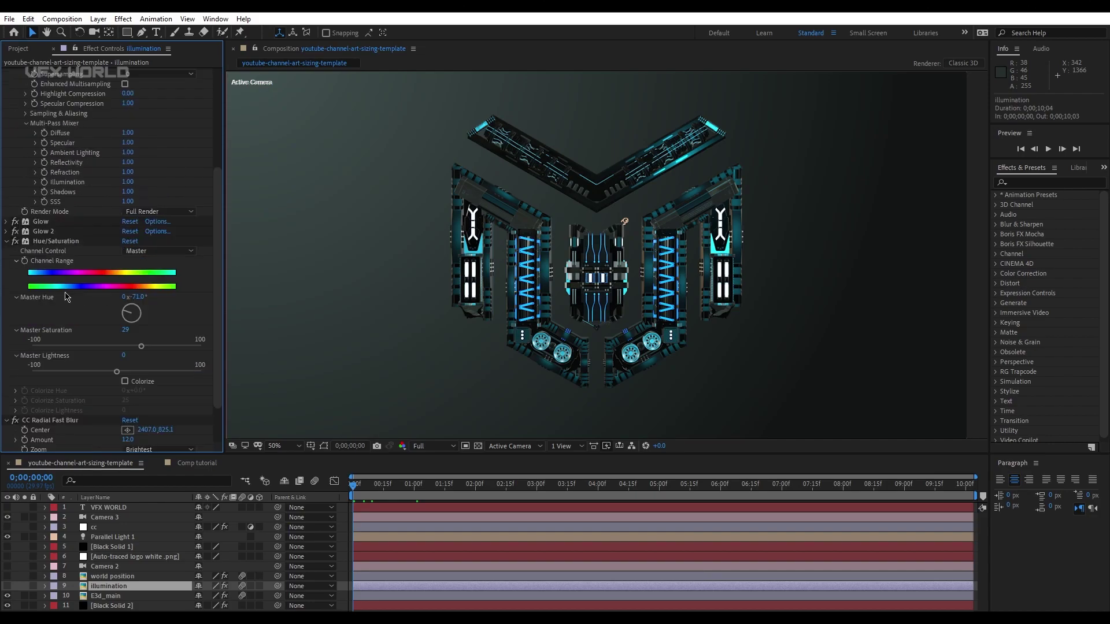
{"action": "left_click", "coordinate": [8, 242]}
{"action": "left_click", "coordinate": [6, 408]}
{"action": "left_click", "coordinate": [7, 408]}
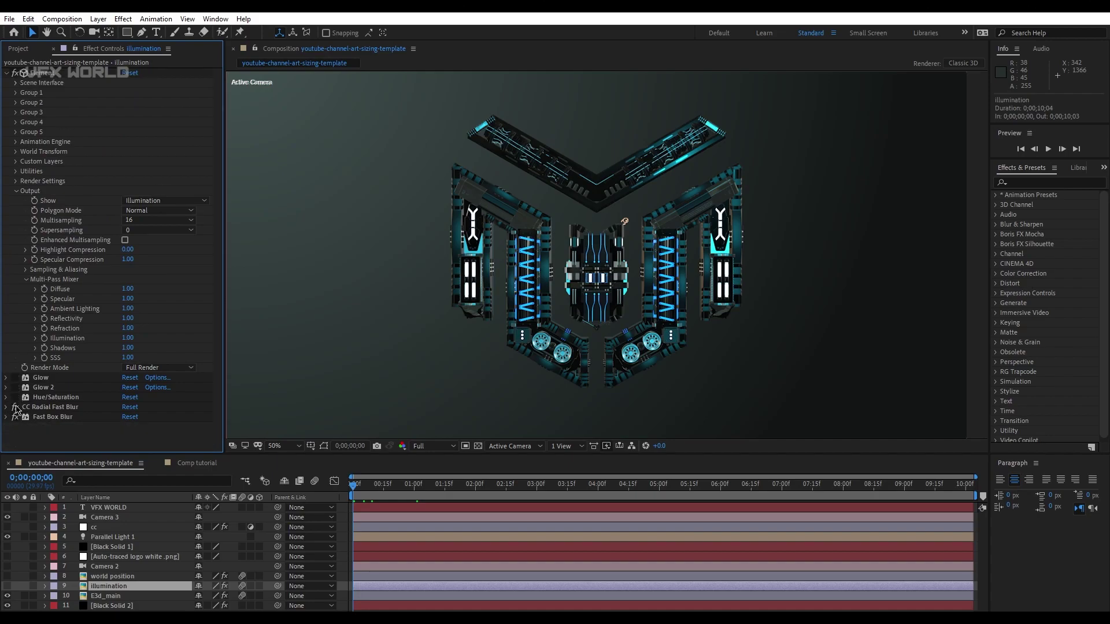
{"action": "left_click", "coordinate": [9, 586]}
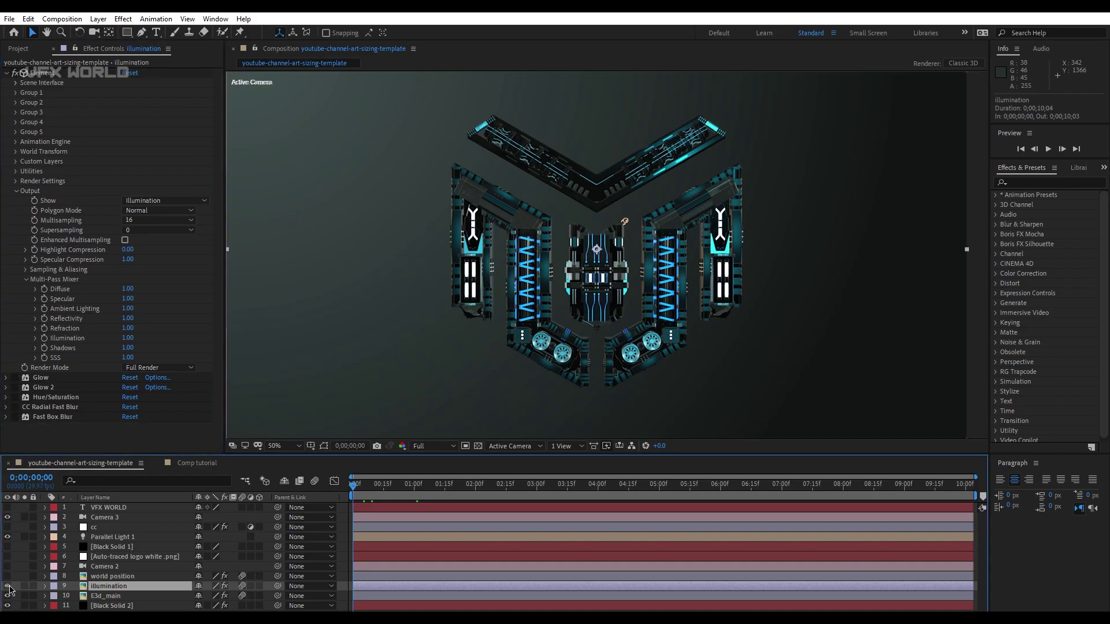
{"action": "left_click", "coordinate": [24, 587]}
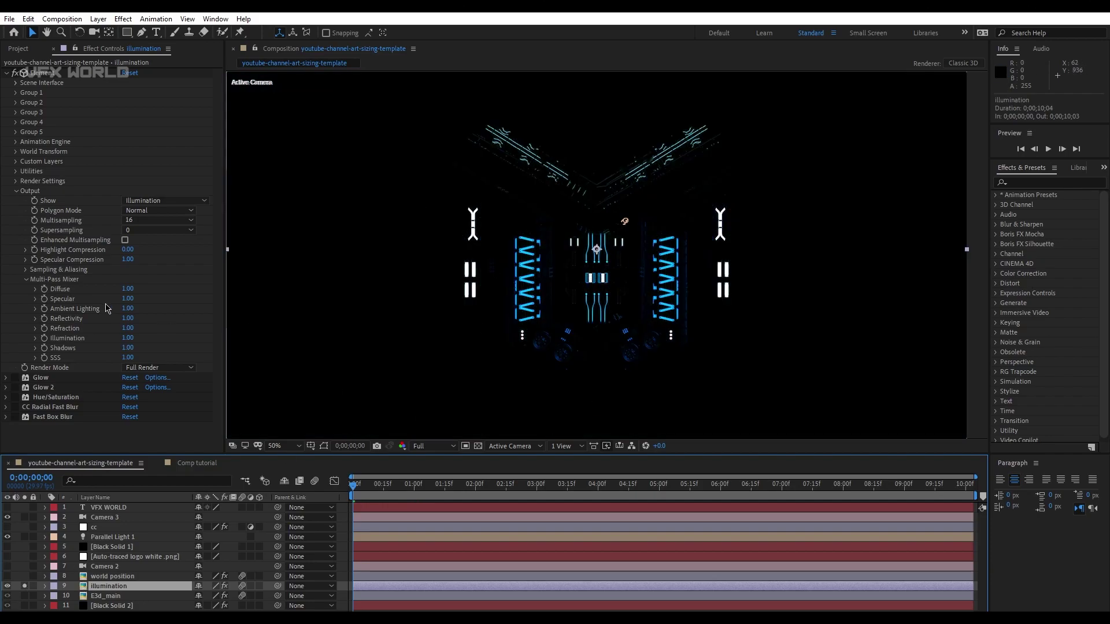
Re-enable Glow, Glow 2 and Hue/Saturation on the soloed illumination layer, checking the light lines up close.
{"action": "left_click", "coordinate": [15, 382]}
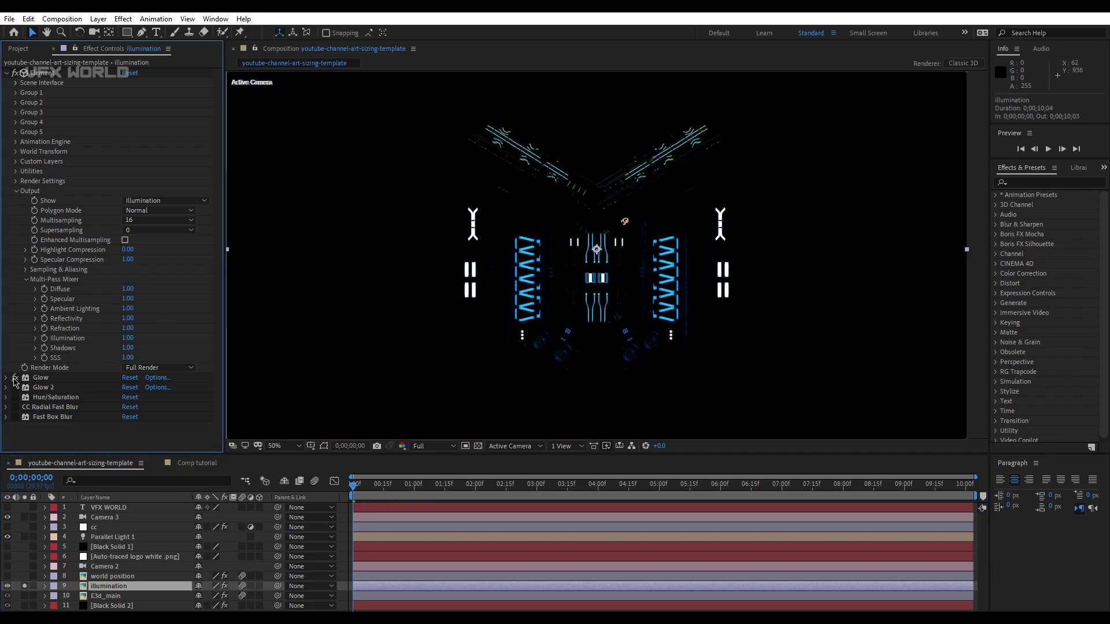
{"action": "scroll", "coordinate": [670, 323], "scroll_direction": "up", "scroll_amount": 4}
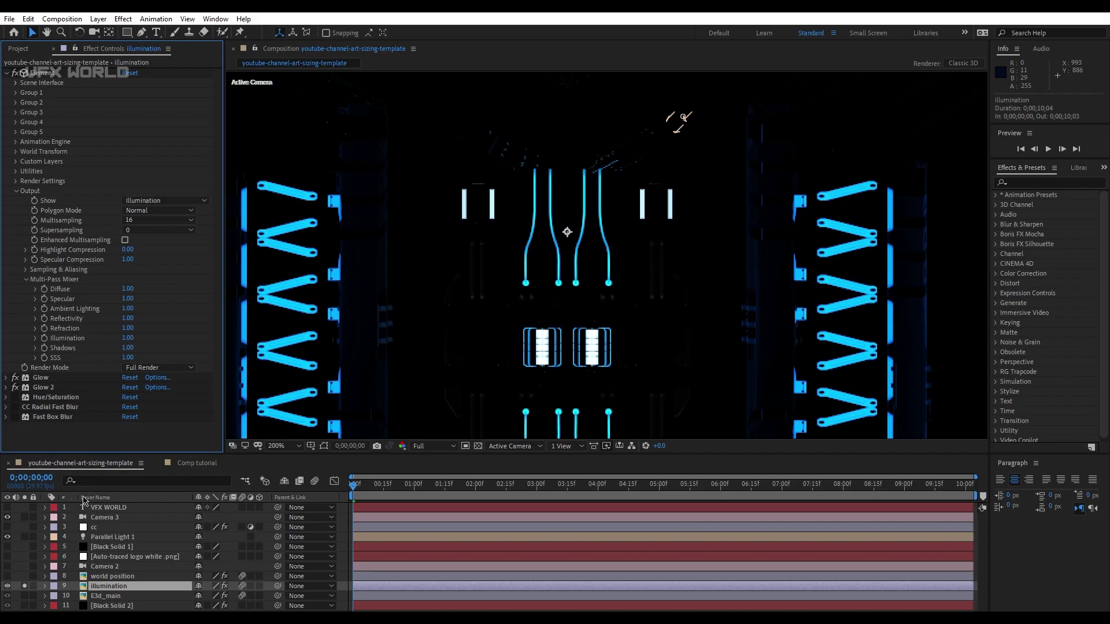
{"action": "left_click", "coordinate": [53, 388]}
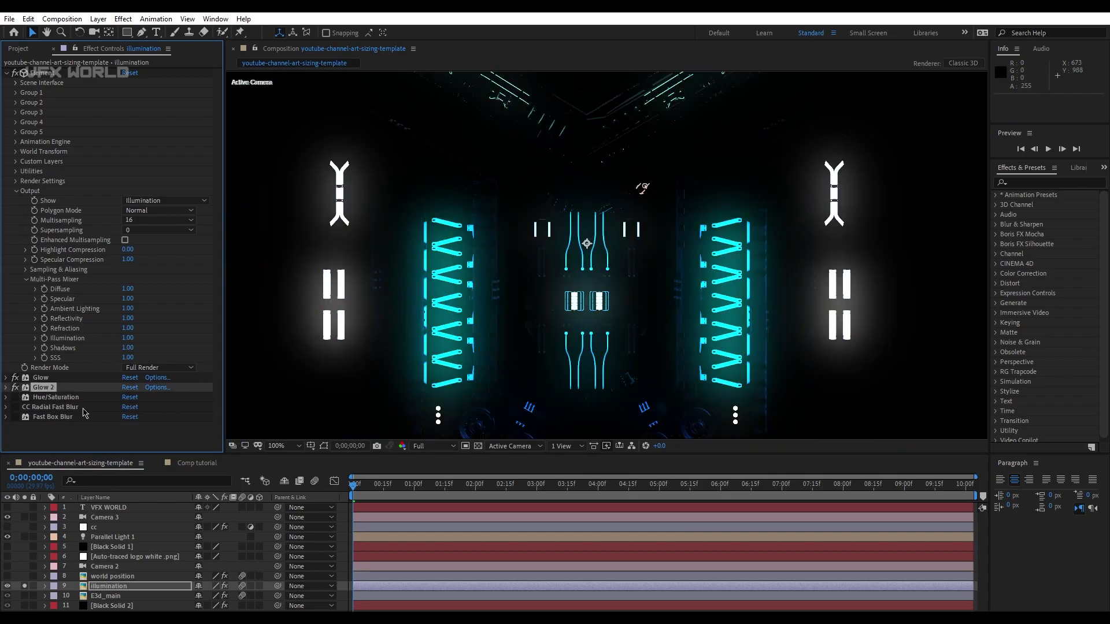
{"action": "left_click", "coordinate": [34, 399]}
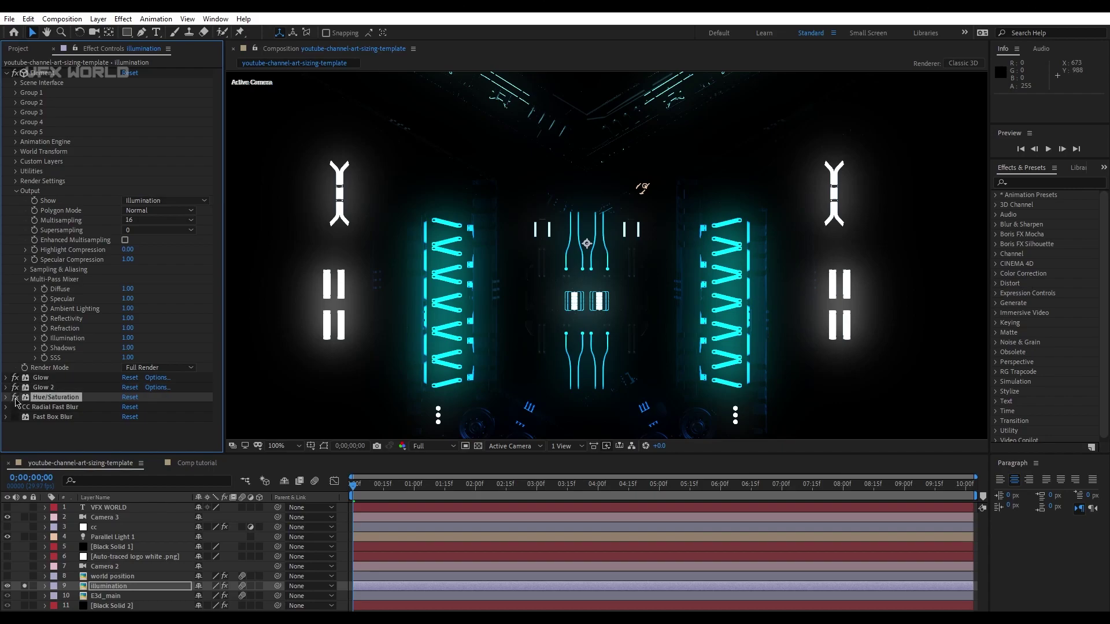
{"action": "left_click", "coordinate": [15, 397]}
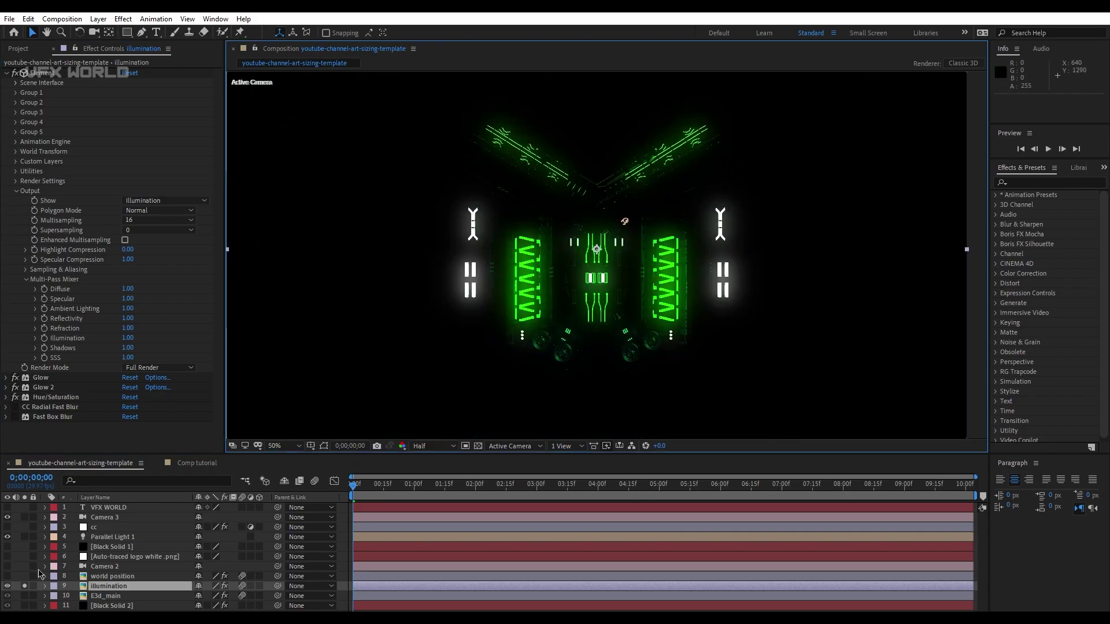
Unsolo the illumination layer, show the layer blending modes and review its mode choices, keeping Screen.
{"action": "left_click", "coordinate": [24, 586]}
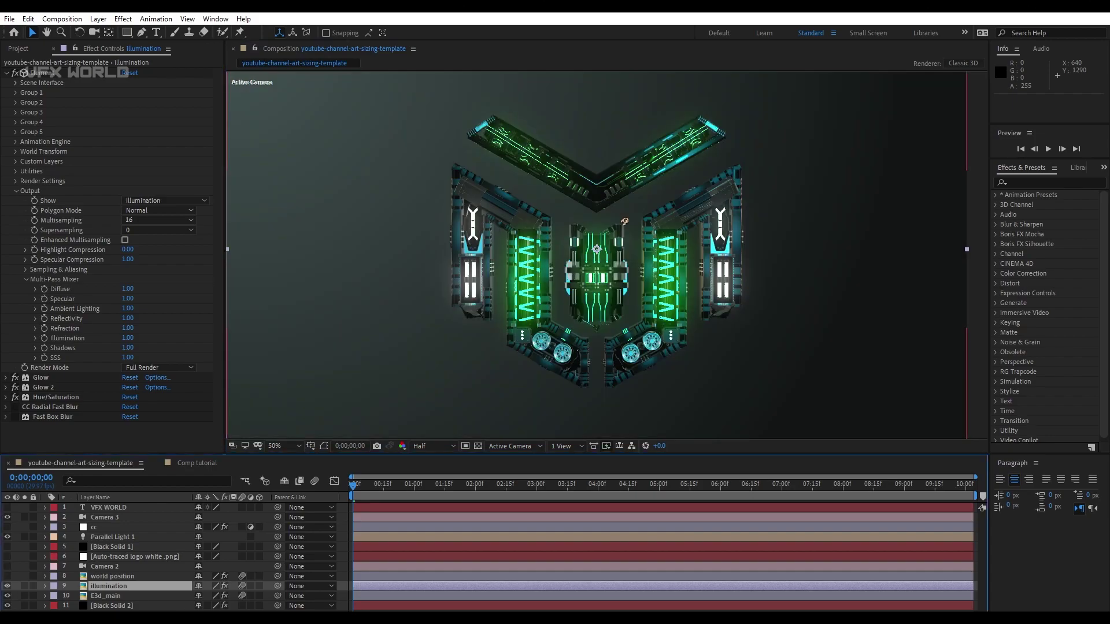
{"action": "key", "text": "F4"}
{"action": "left_click", "coordinate": [213, 587]}
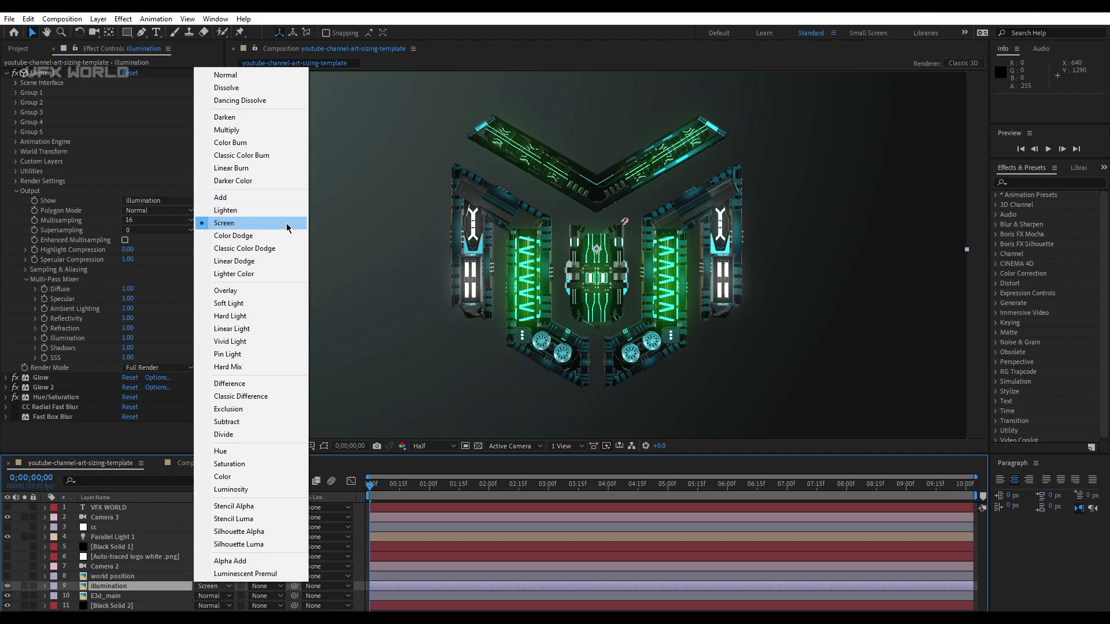
{"action": "left_click", "coordinate": [108, 581]}
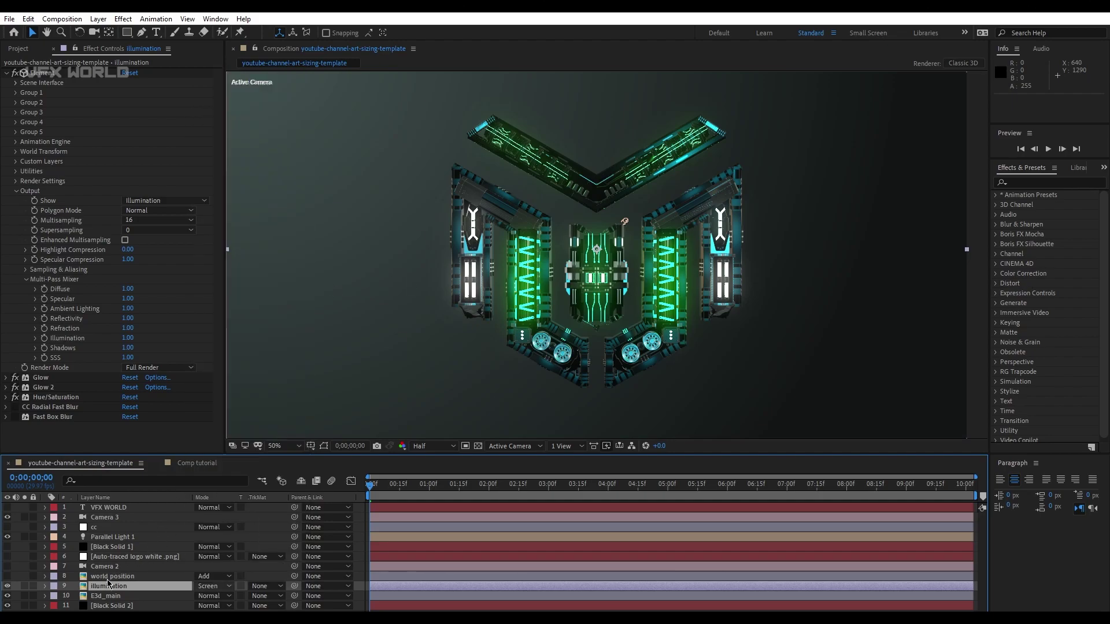
Make the world position layer visible and soloed, inspecting its rendered pass up close.
{"action": "left_click", "coordinate": [108, 580]}
{"action": "left_click", "coordinate": [7, 578]}
{"action": "left_click", "coordinate": [24, 577]}
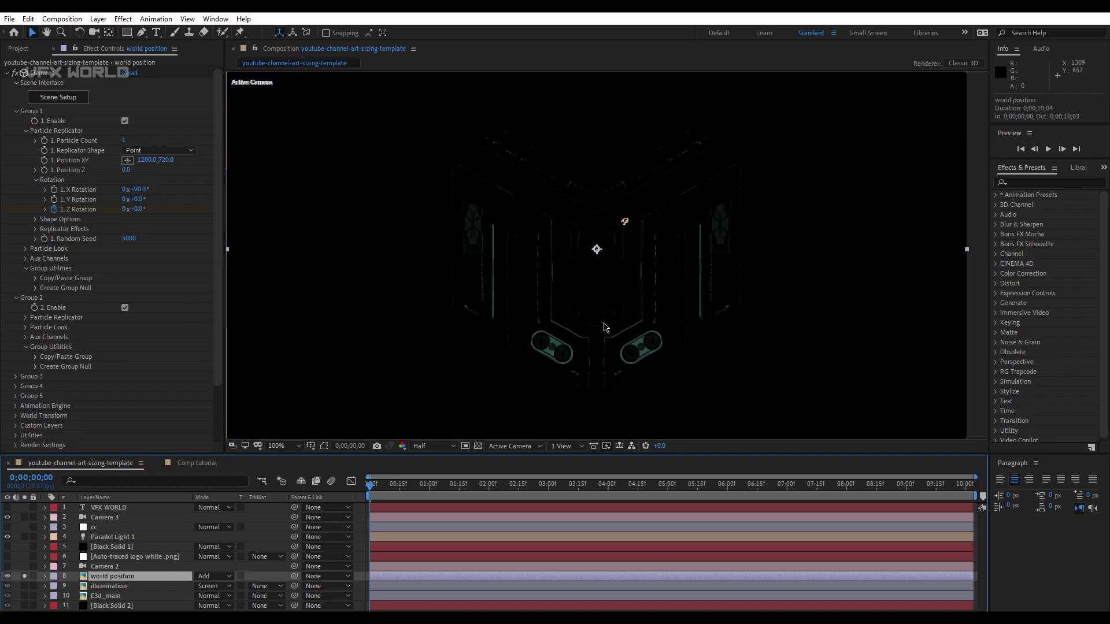
{"action": "scroll", "coordinate": [572, 359], "scroll_direction": "up", "scroll_amount": 2}
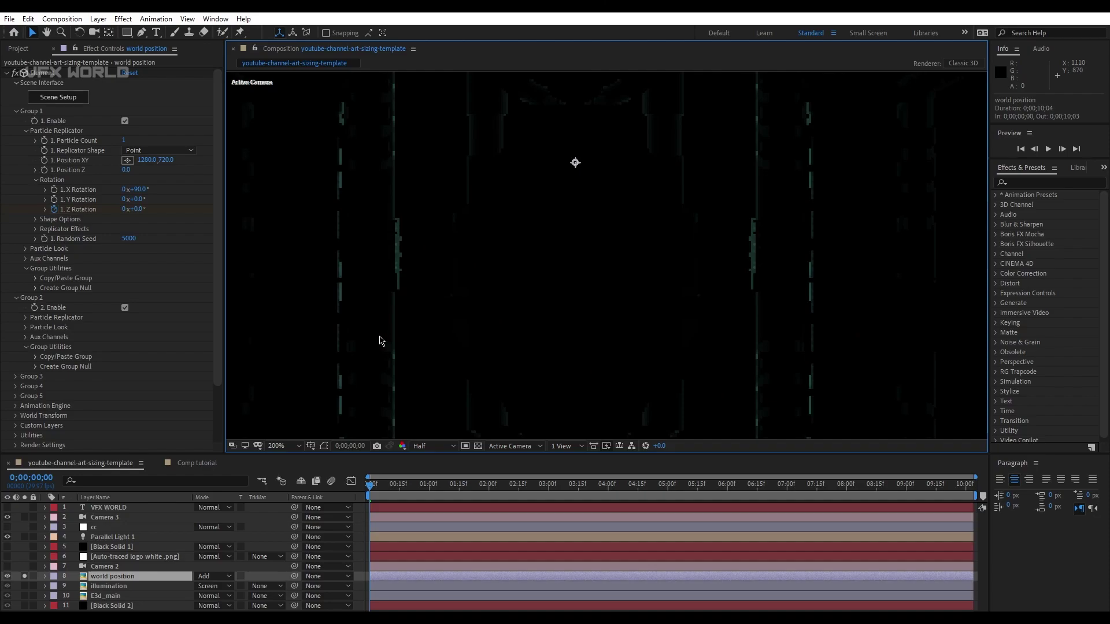
{"action": "scroll", "coordinate": [48, 381], "scroll_direction": "down", "scroll_amount": 3}
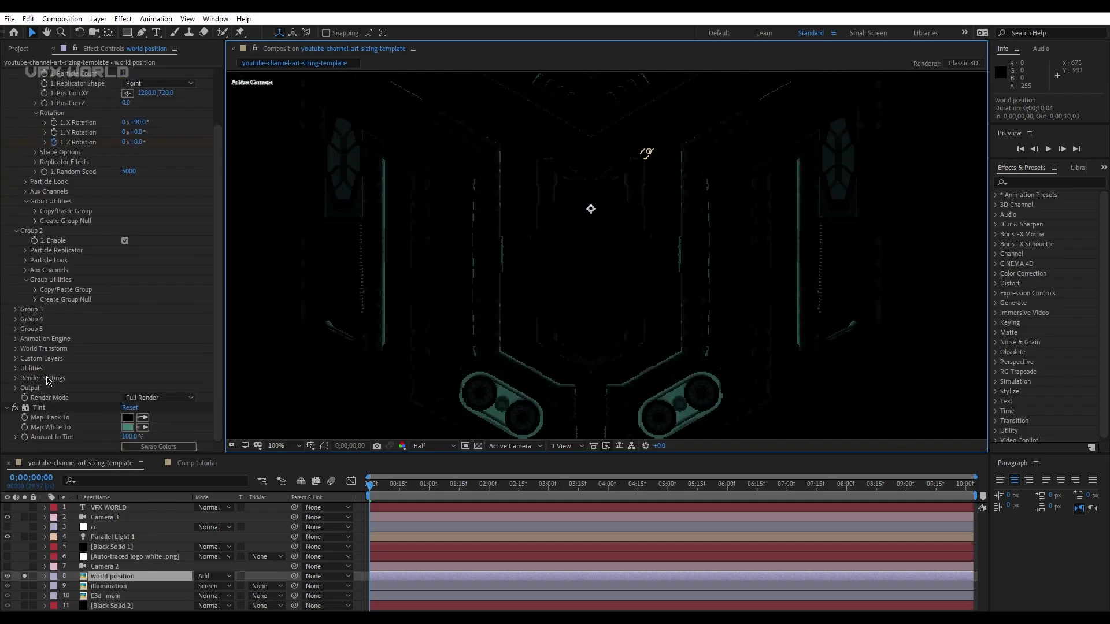
Compare the world position pass without and with its Tint effect at 0;00;02;11, and unsolo the layer.
{"action": "left_click", "coordinate": [15, 408]}
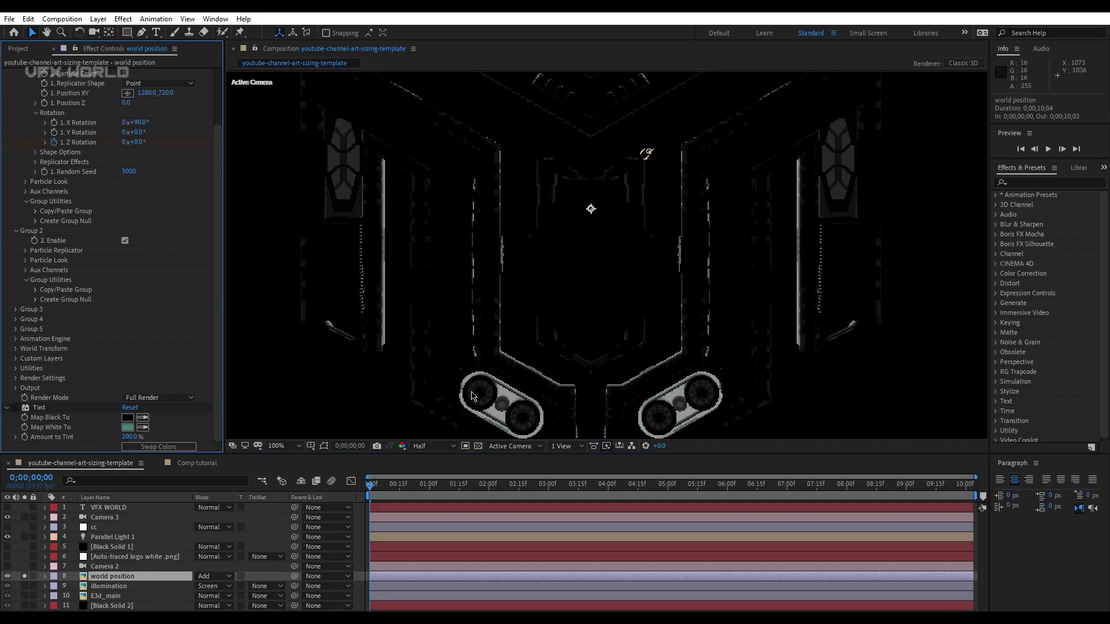
{"action": "left_click_drag", "start_coordinate": [377, 486], "coordinate": [512, 481]}
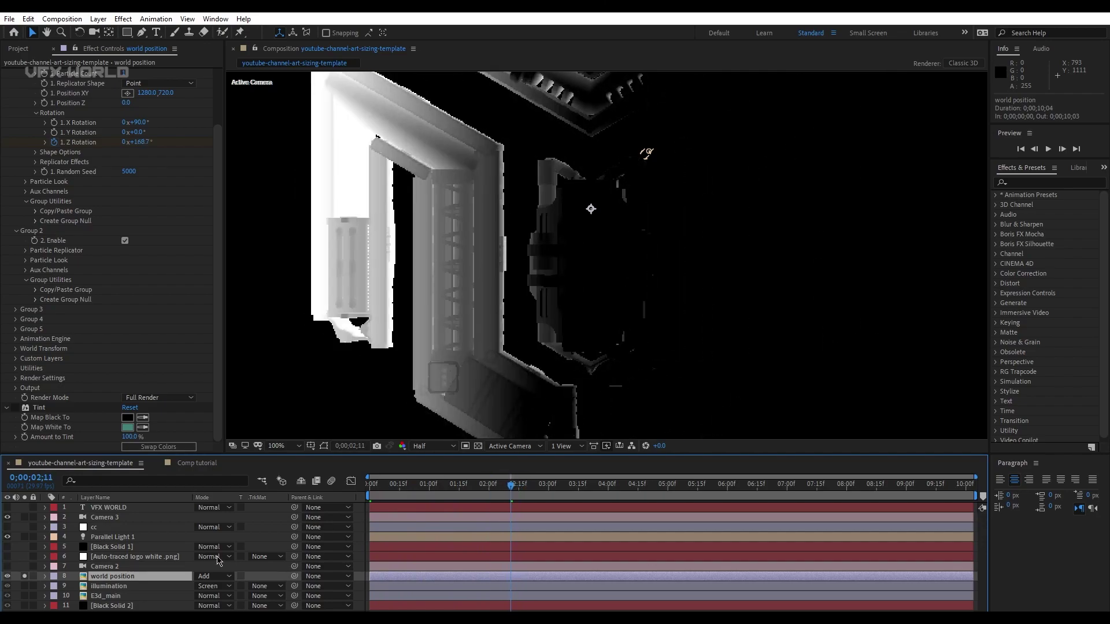
{"action": "left_click", "coordinate": [15, 409]}
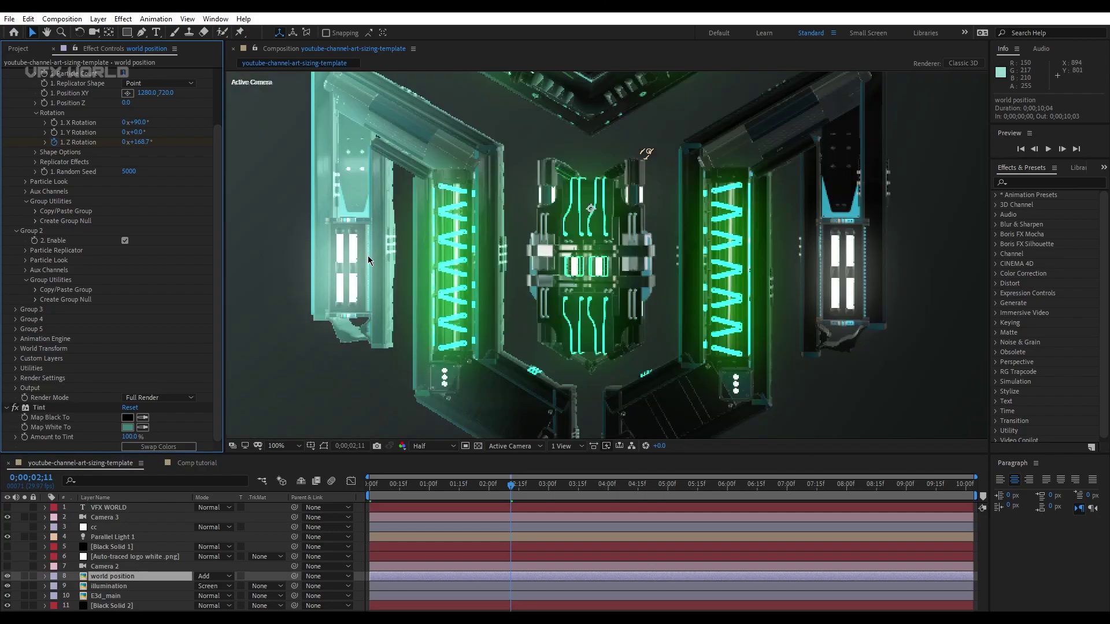
Check the world position light over the full logo at 0;00;01;00, and hide that layer.
{"action": "scroll", "coordinate": [368, 256], "scroll_direction": "down", "scroll_amount": 2}
{"action": "left_click", "coordinate": [429, 487]}
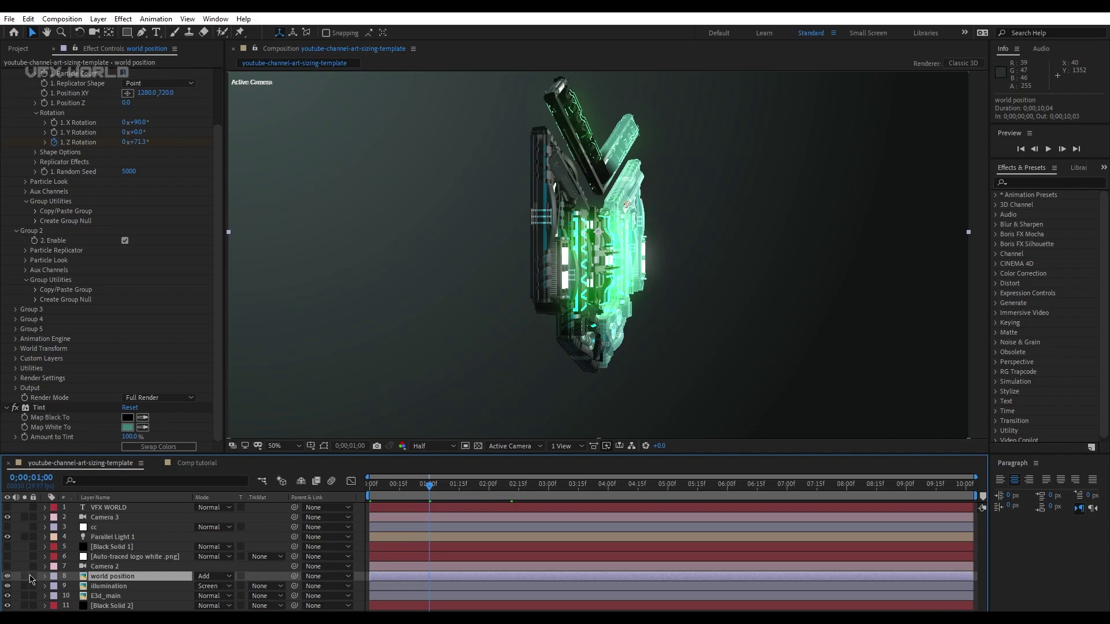
{"action": "left_click", "coordinate": [7, 577]}
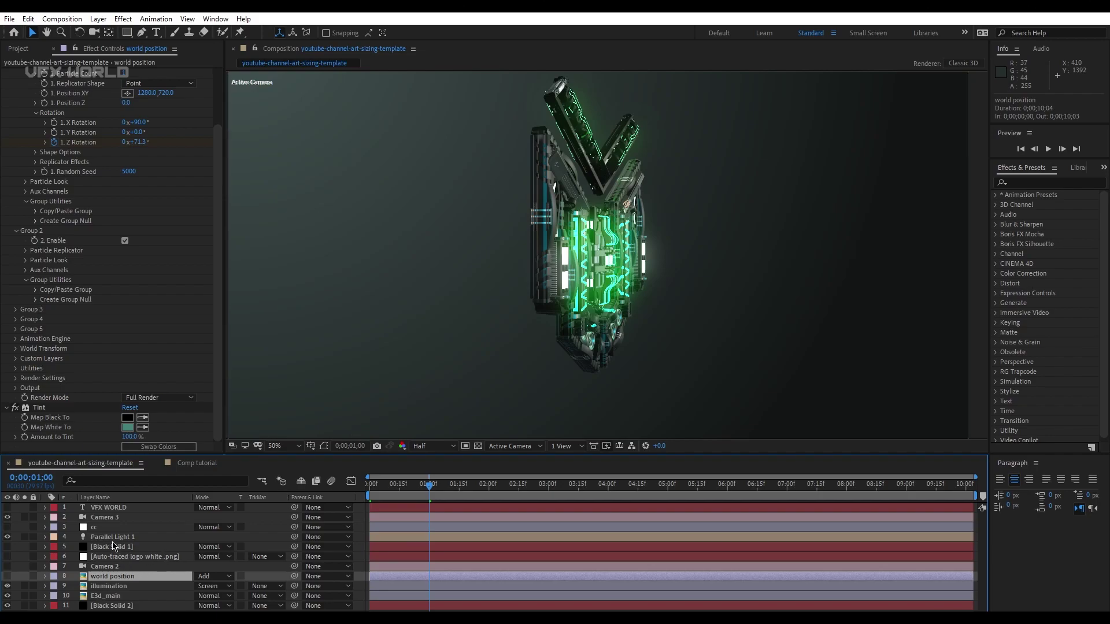
Expand the Curves effect on the cc layer, make the layer visible, and check the graded logo at the first frame.
{"action": "left_click", "coordinate": [114, 538]}
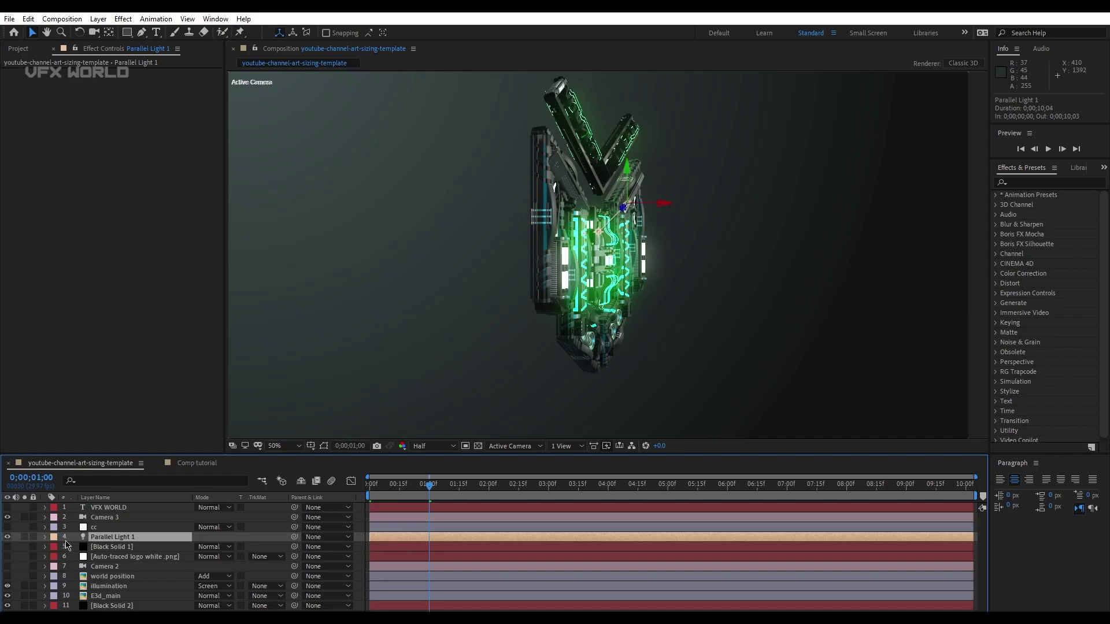
{"action": "left_click", "coordinate": [100, 528]}
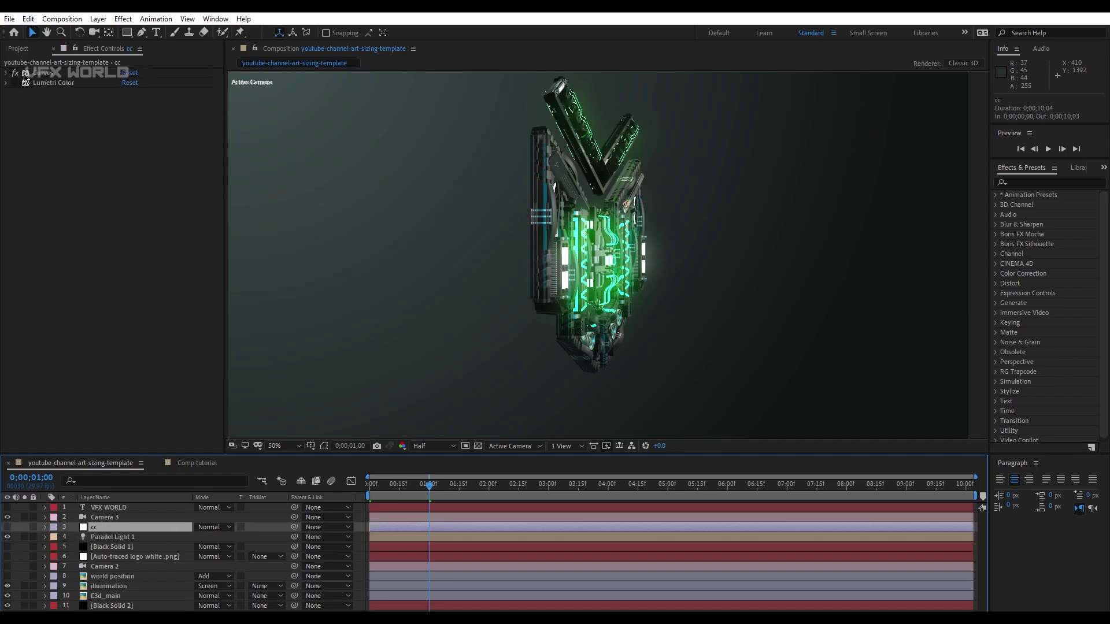
{"action": "left_click", "coordinate": [6, 74]}
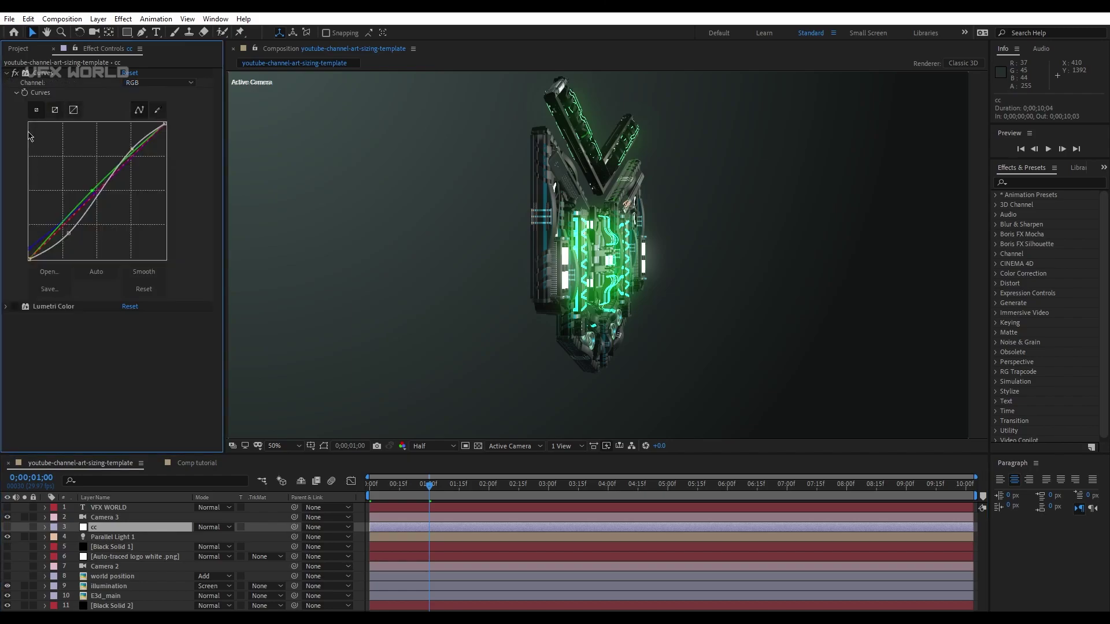
{"action": "left_click", "coordinate": [8, 527]}
{"action": "left_click_drag", "start_coordinate": [426, 485], "coordinate": [346, 497]}
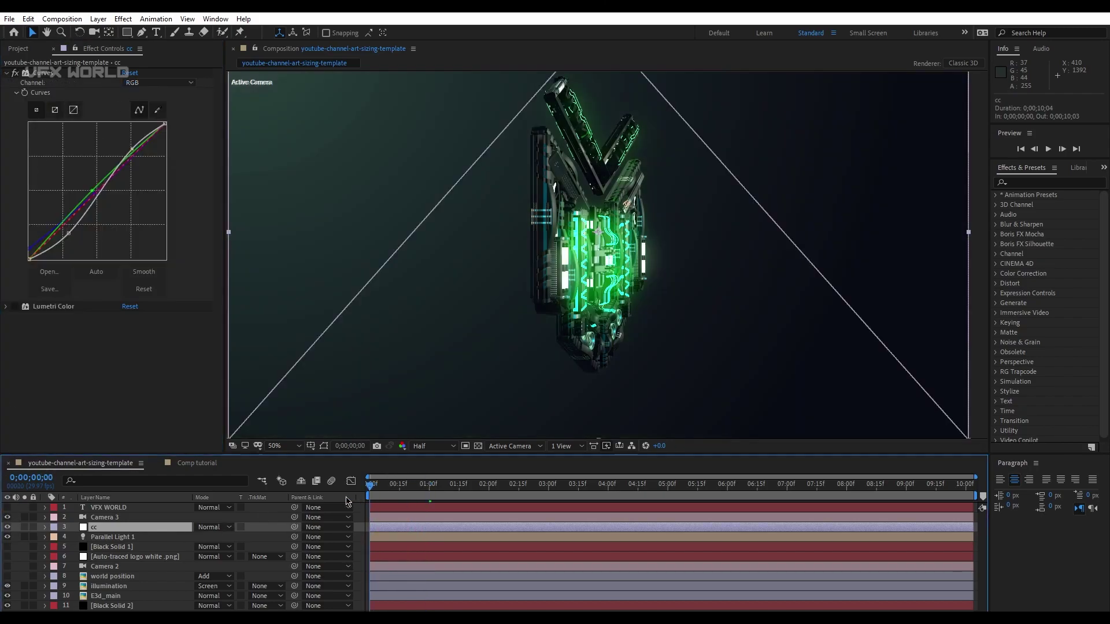
{"action": "key", "text": "period"}
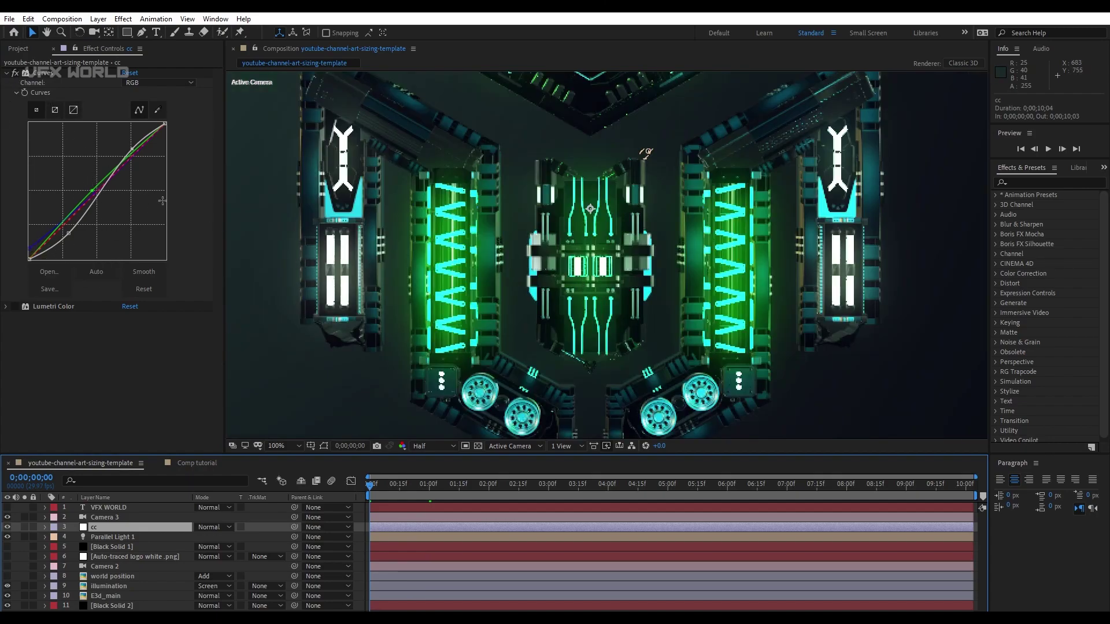
{"action": "scroll", "coordinate": [466, 239], "scroll_direction": "down", "scroll_amount": 2}
{"action": "scroll", "coordinate": [466, 239], "scroll_direction": "up", "scroll_amount": 1}
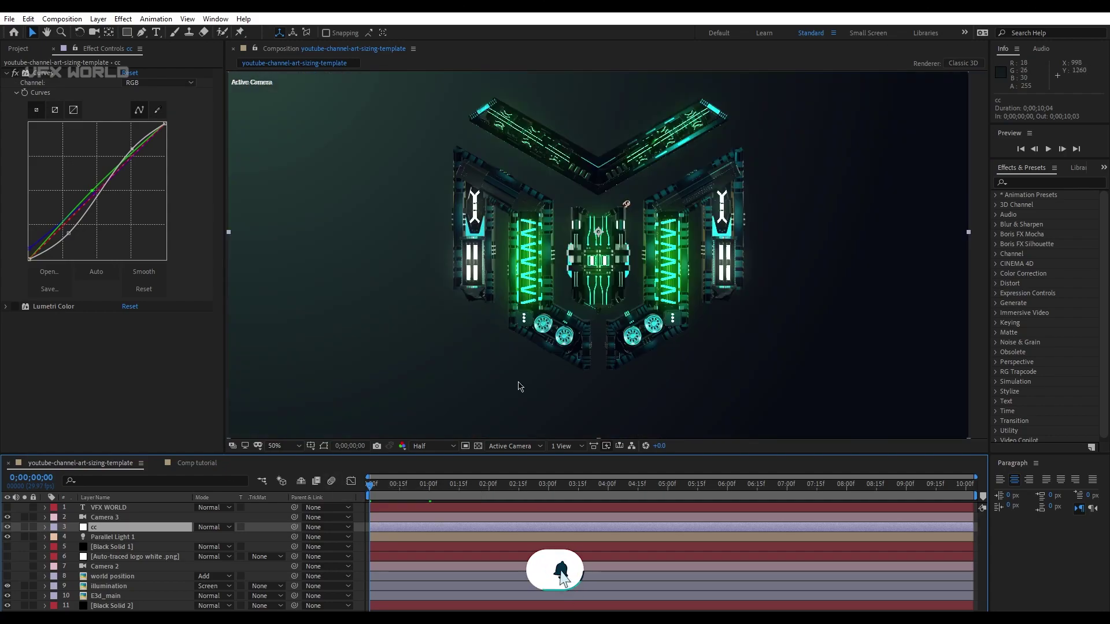
Preview the colour-graded animation up to 0;00;01;01 and examine the rotated logo's glow up close and in full.
{"action": "key", "text": "space"}
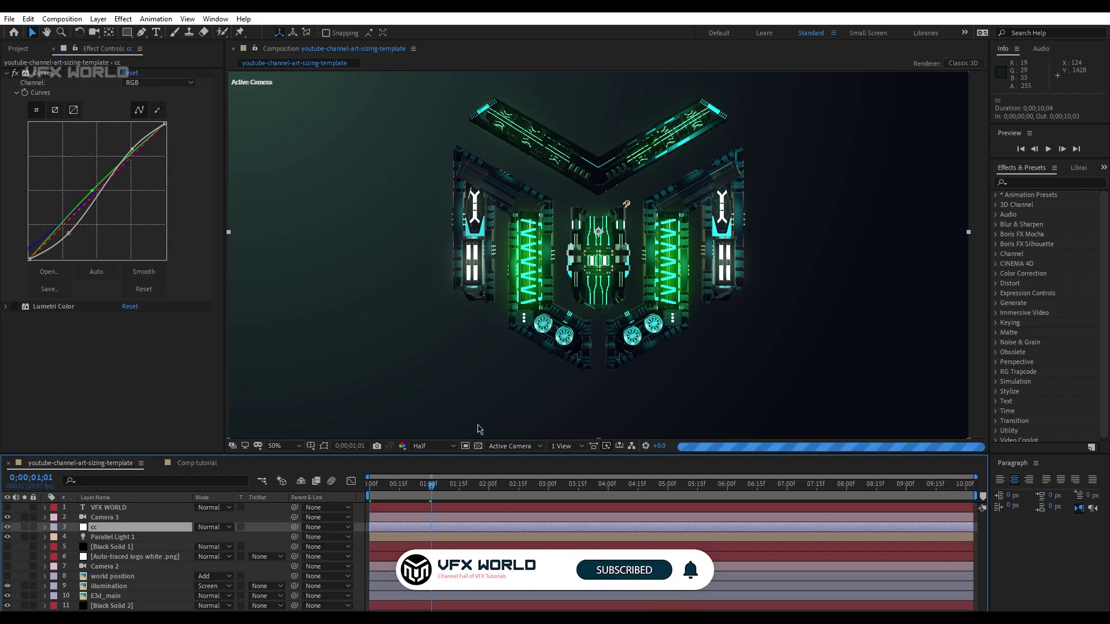
{"action": "scroll", "coordinate": [580, 295], "scroll_direction": "up", "scroll_amount": 4}
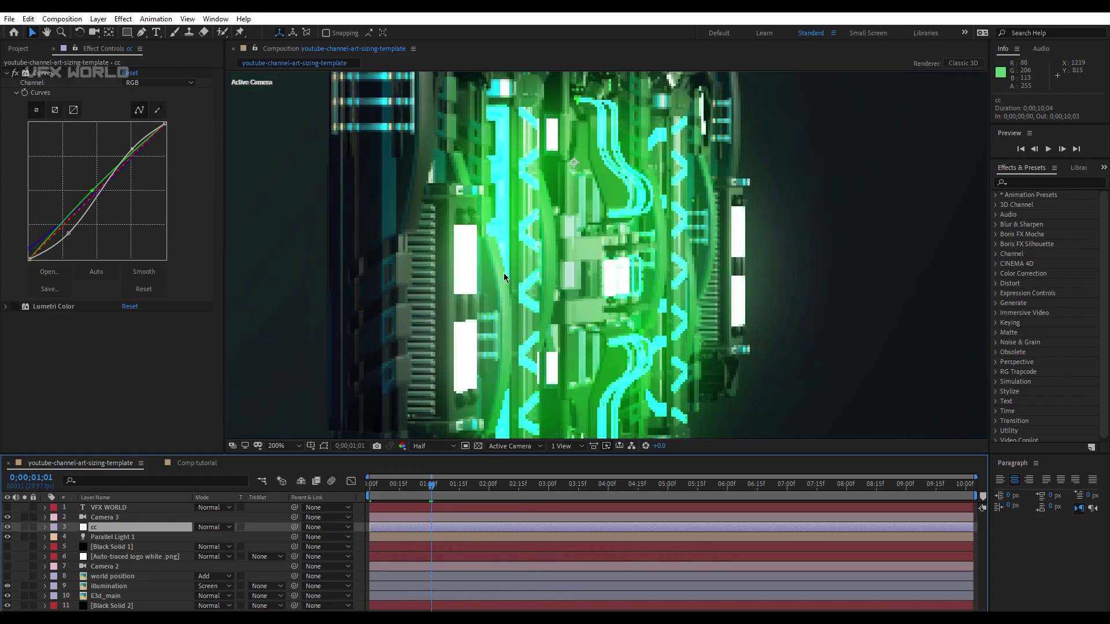
{"action": "scroll", "coordinate": [569, 251], "scroll_direction": "down", "scroll_amount": 2}
{"action": "scroll", "coordinate": [596, 277], "scroll_direction": "down", "scroll_amount": 1}
{"action": "scroll", "coordinate": [595, 278], "scroll_direction": "up", "scroll_amount": 1}
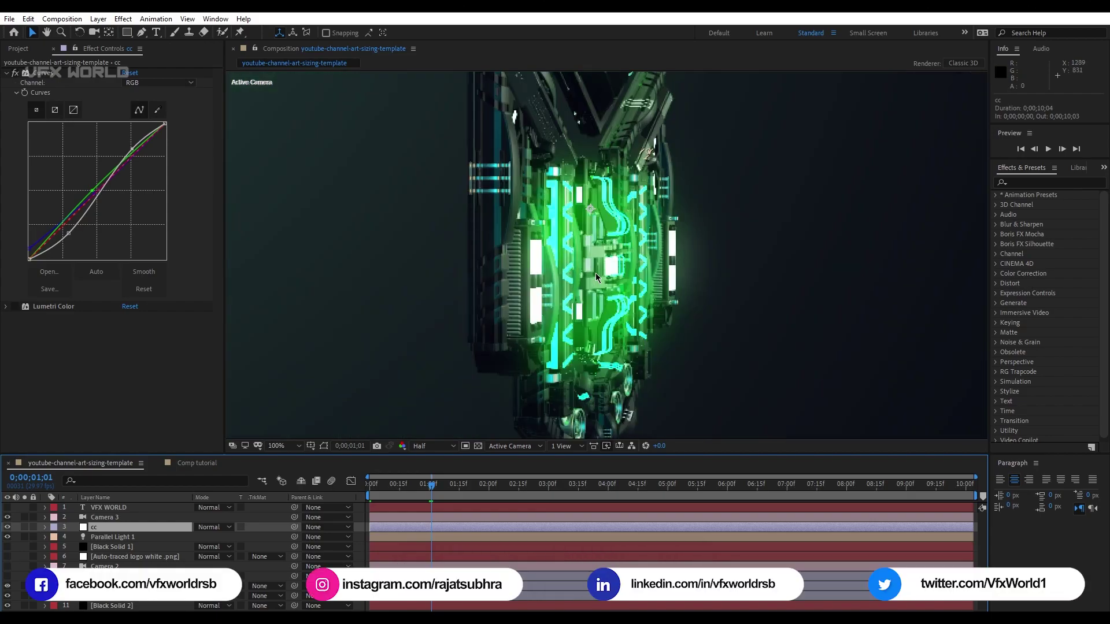
{"action": "scroll", "coordinate": [597, 278], "scroll_direction": "down", "scroll_amount": 1}
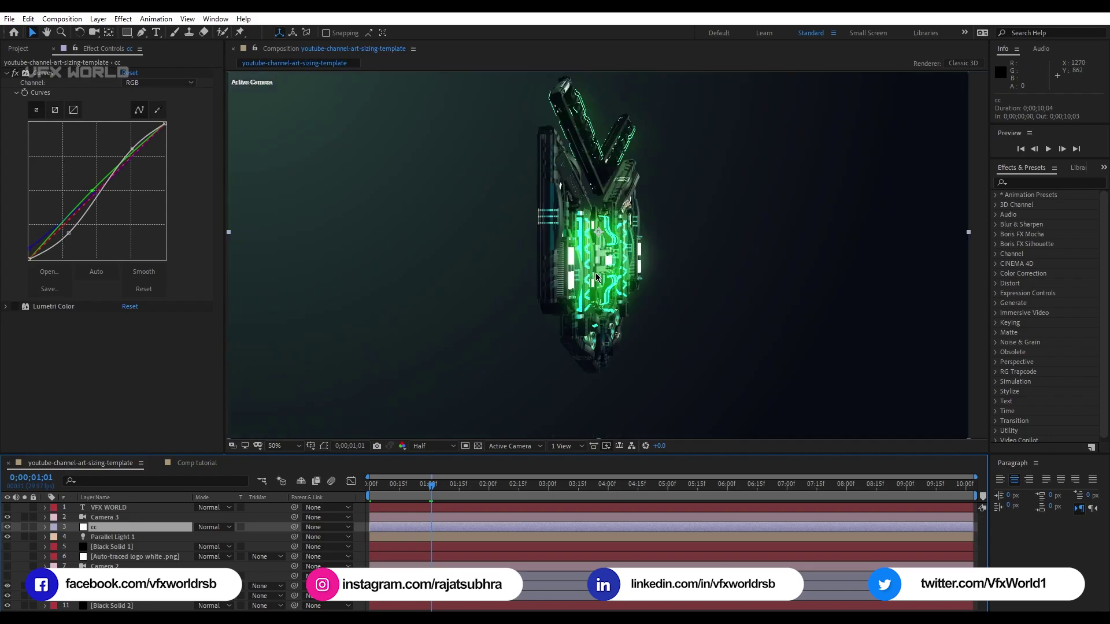